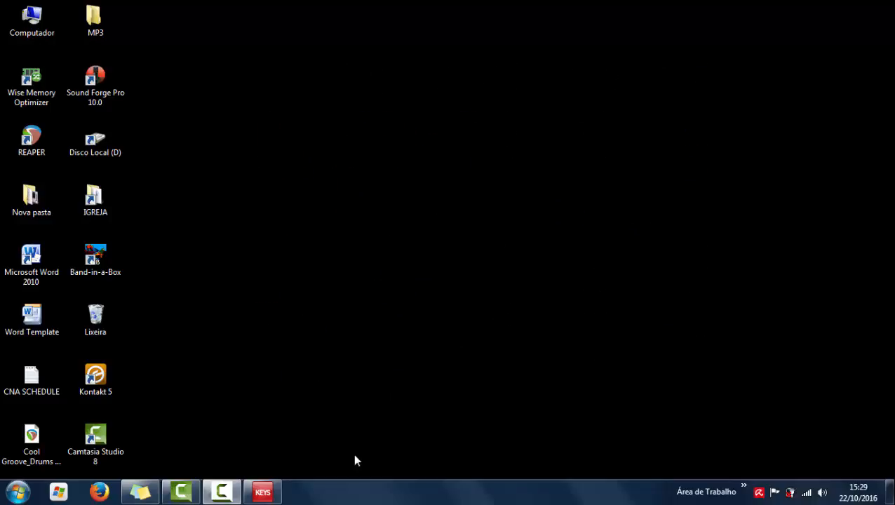
- Switch to EZkeys and browse its MIDI library to the Modern Pop 60 BPM Verse folder under Ballads 2, Straight 4/4
click(263, 492)
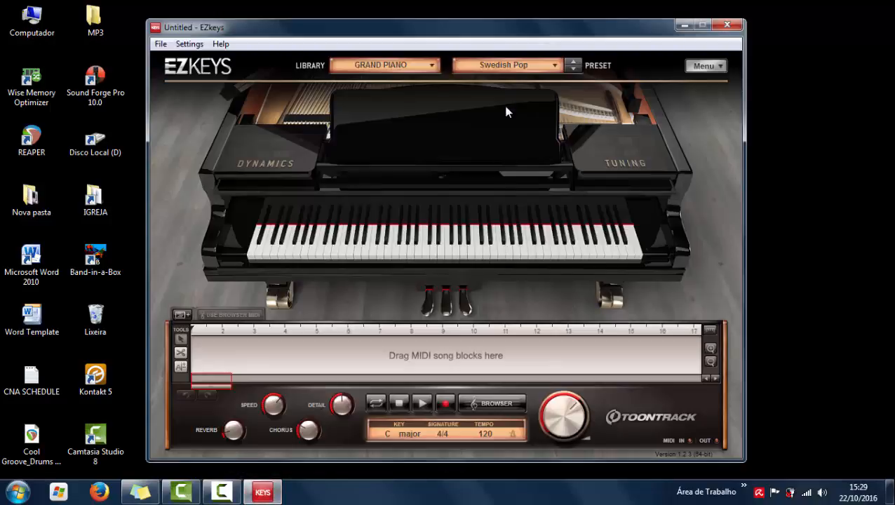
mouse_move(506, 31)
mouse_down()
mouse_move(526, 24)
mouse_move(519, 31)
mouse_up()
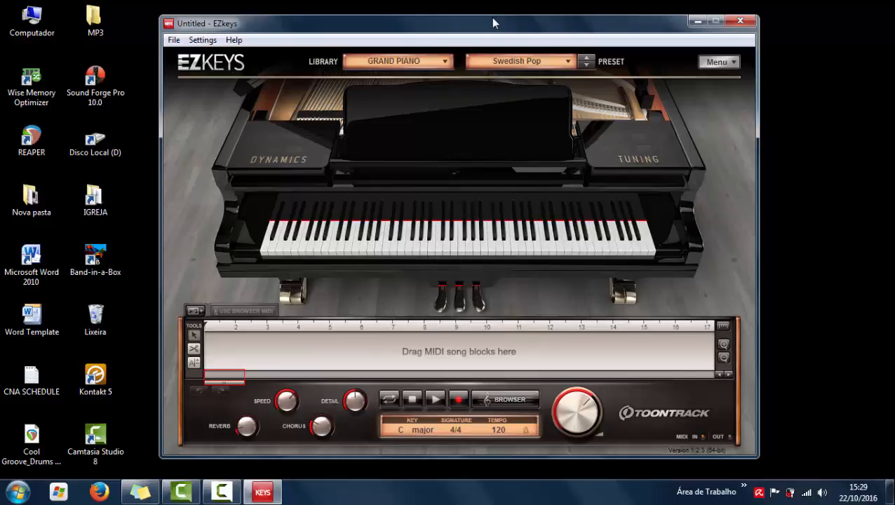
drag(493, 28, 480, 28)
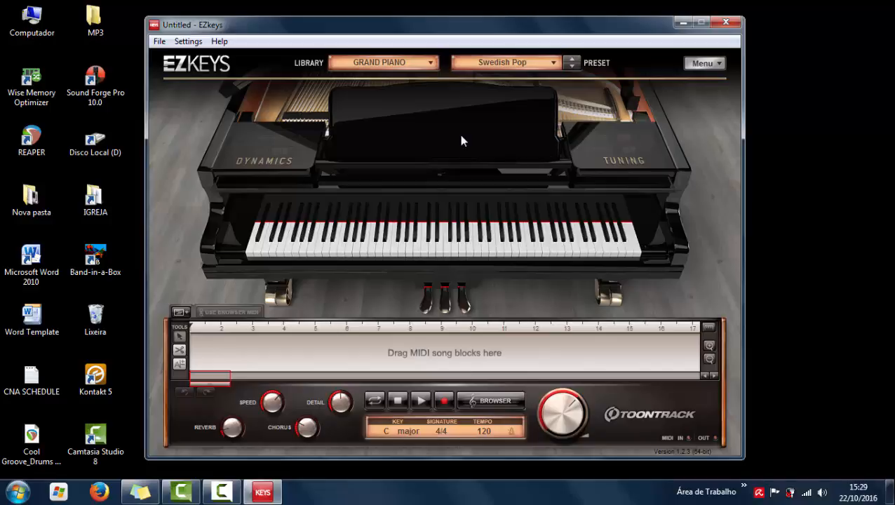
click(505, 401)
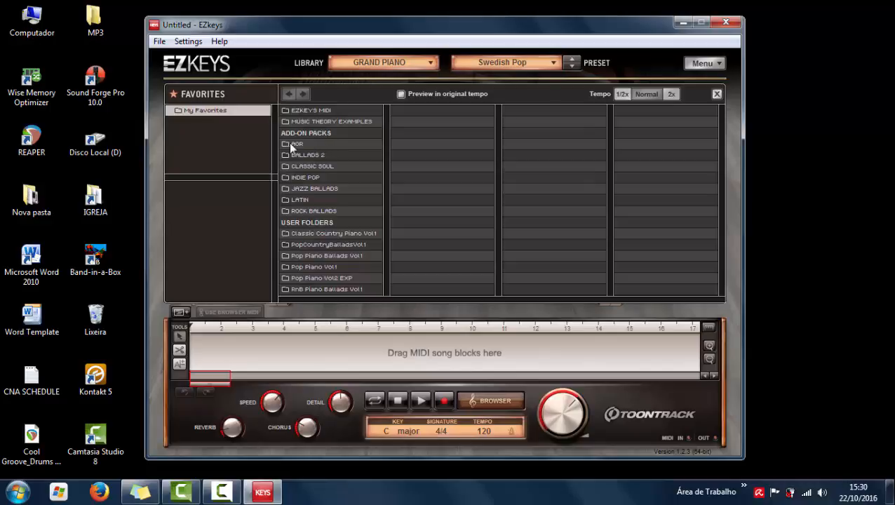
click(307, 155)
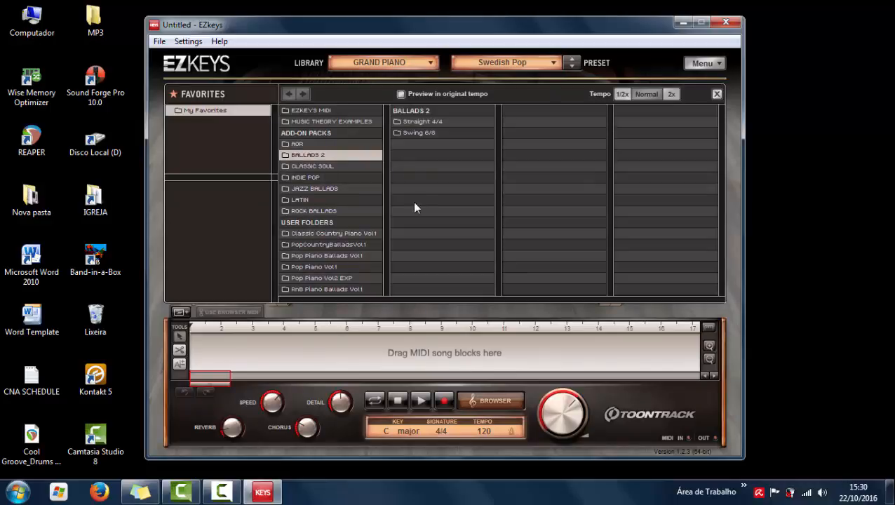
click(414, 122)
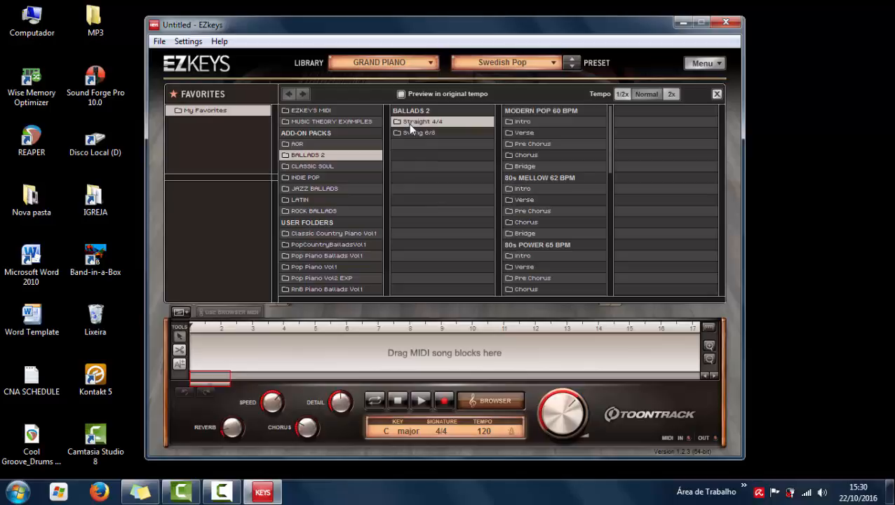
click(523, 134)
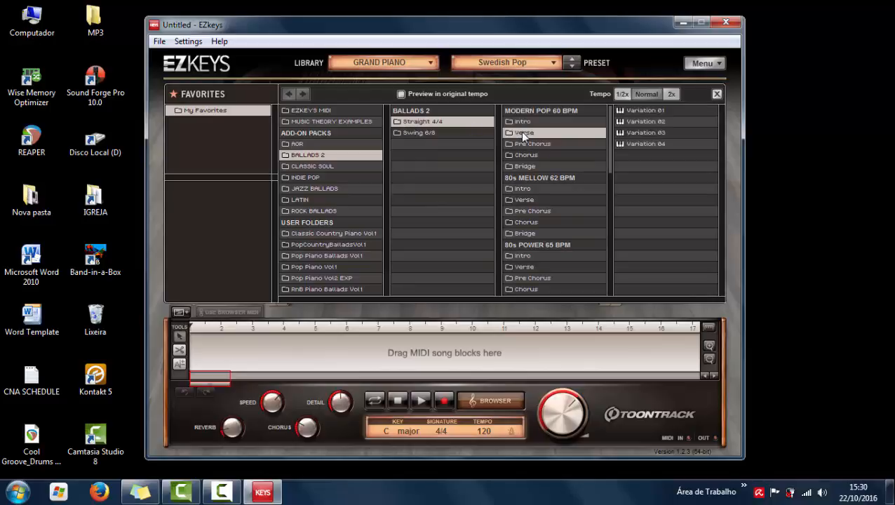
- Preview Variation 01 and Variation 02 of the Modern Pop 60 BPM verse
click(618, 110)
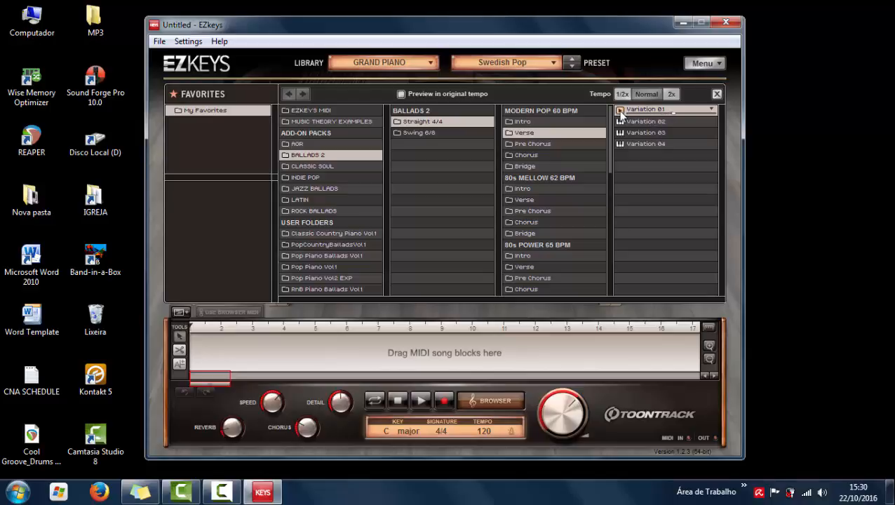
click(620, 121)
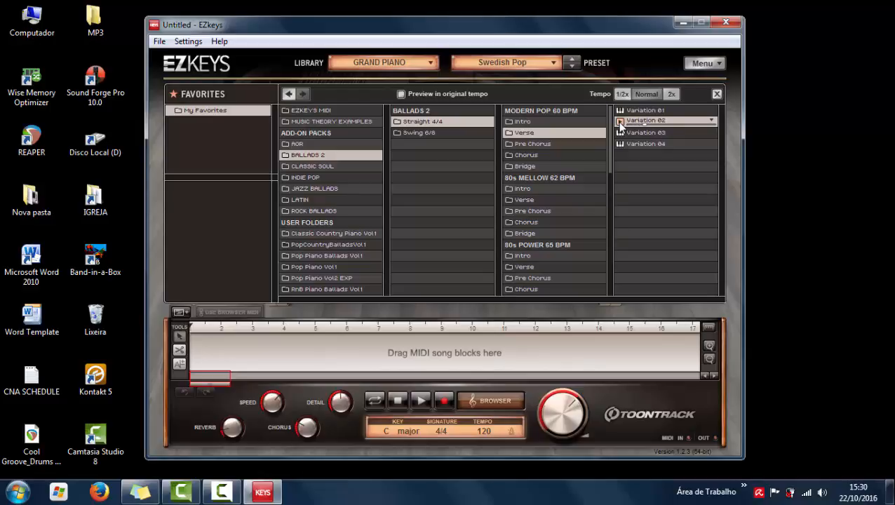
click(620, 122)
- Place verse Variation 02 at the start of the song track, followed by chorus Variation 02 at bar 9
mouse_move(636, 119)
mouse_down()
mouse_move(531, 326)
mouse_move(449, 358)
mouse_move(265, 372)
mouse_move(183, 362)
mouse_up()
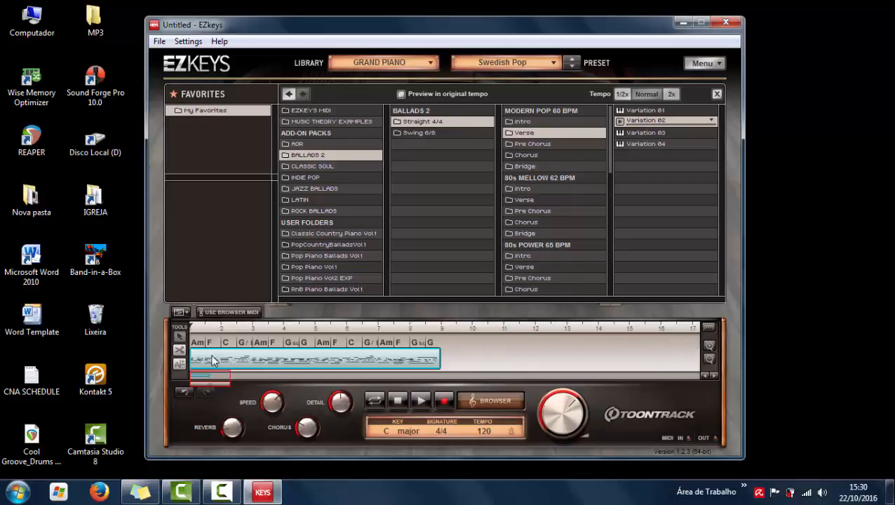
click(531, 155)
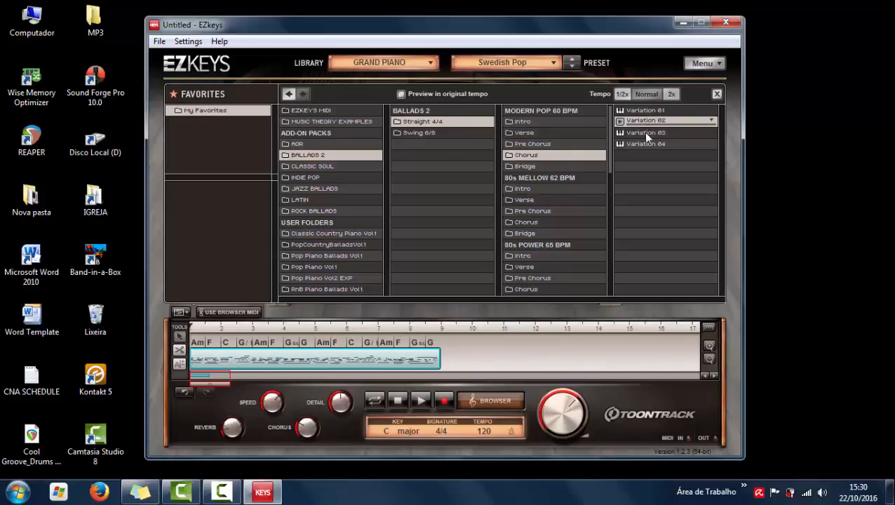
drag(639, 120, 460, 356)
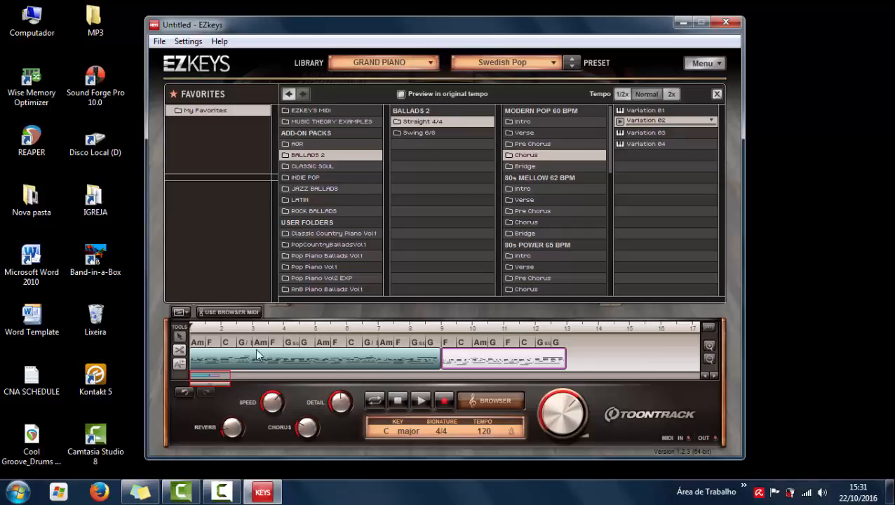
- Play back the verse and chorus arrangement, listening to the transition between the two blocks
click(419, 402)
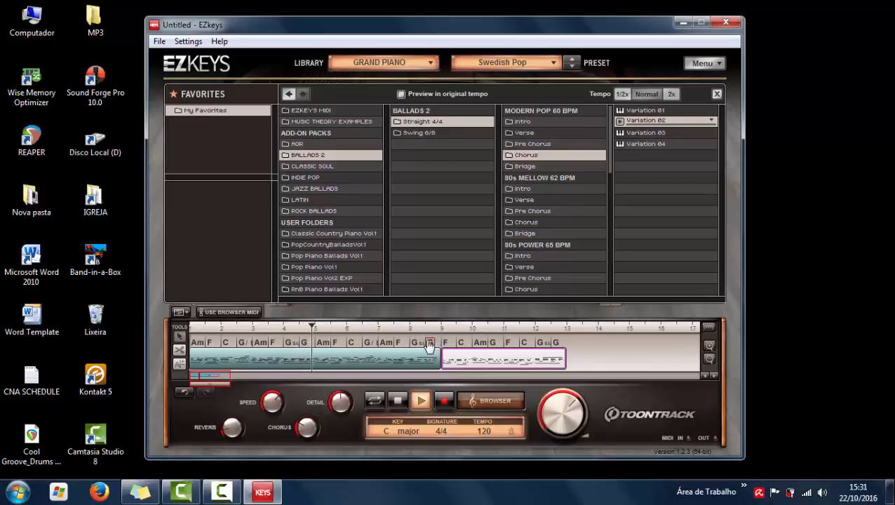
key(space)
click(431, 346)
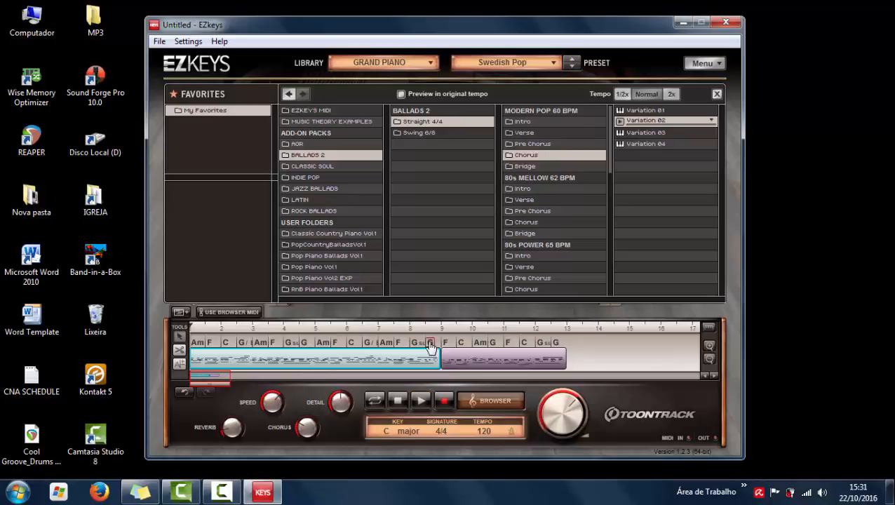
key(space)
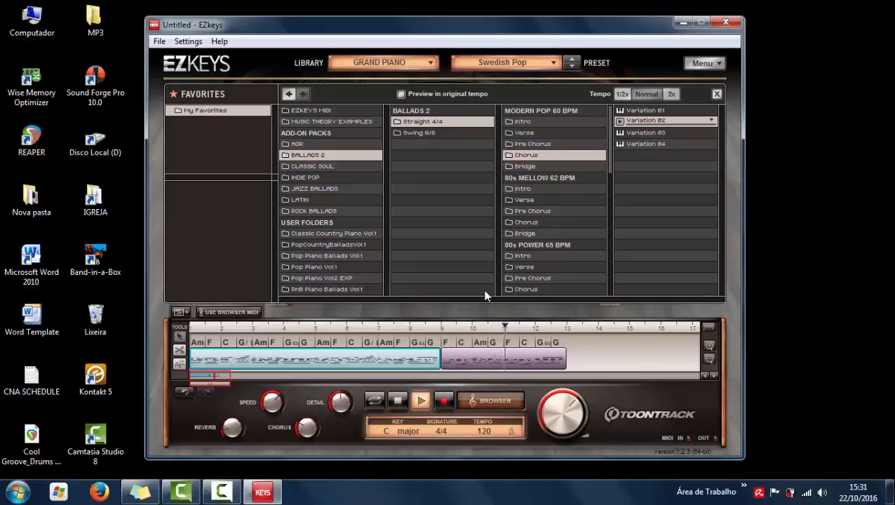
key(space)
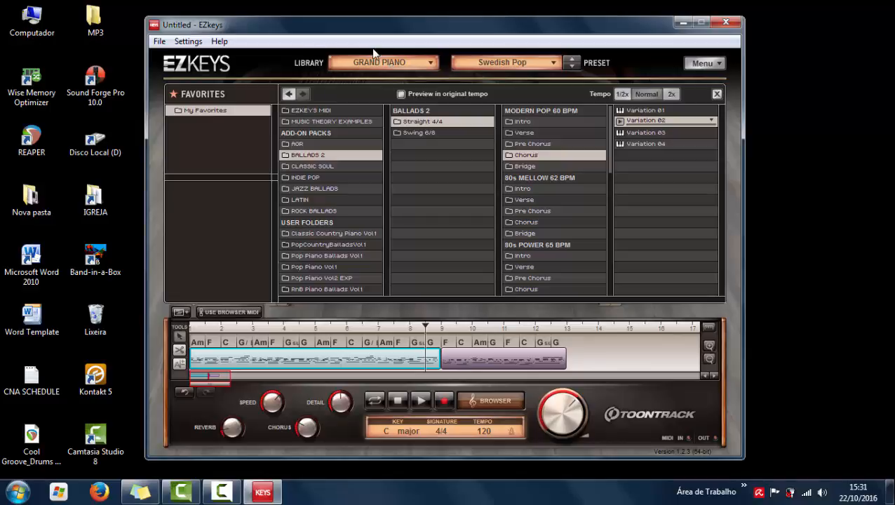
- Hide the MIDI browser and close standalone EZkeys without saving the changes
click(496, 403)
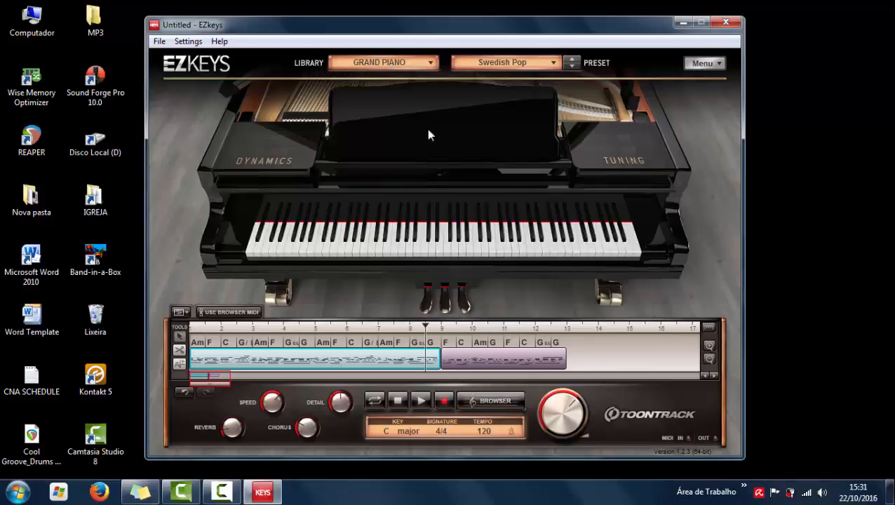
drag(424, 36, 443, 28)
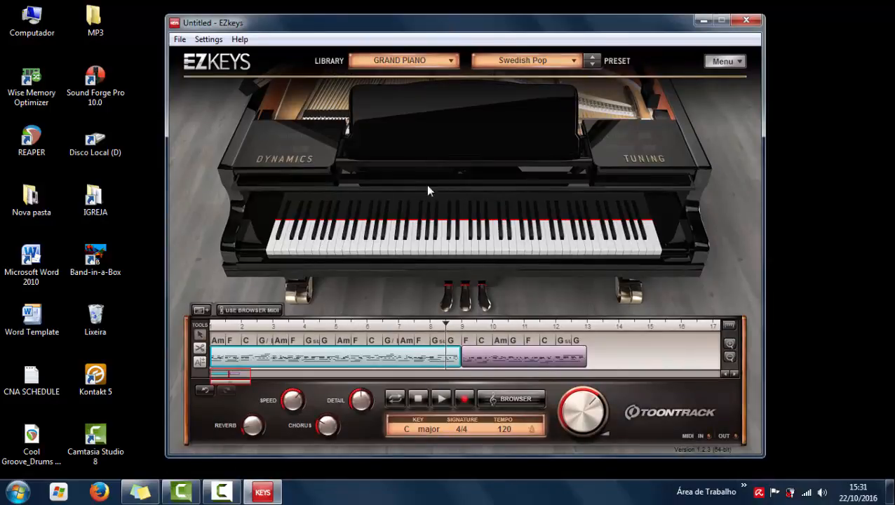
click(745, 23)
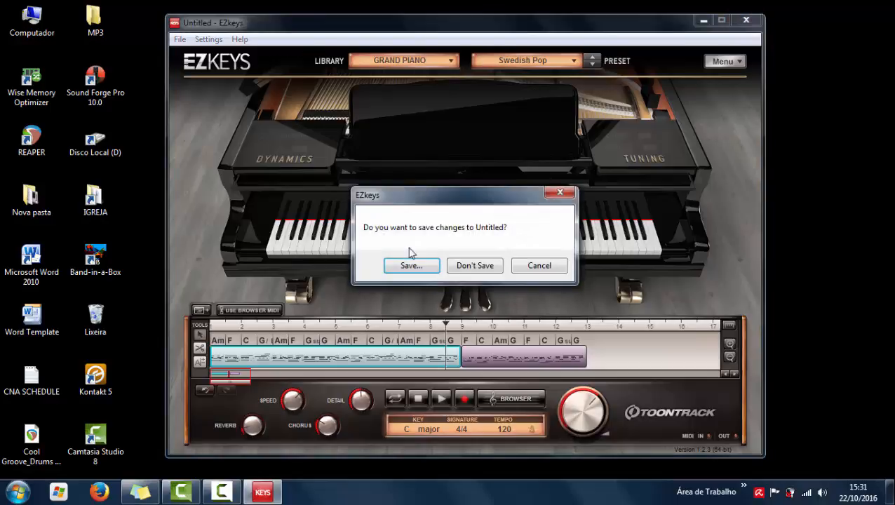
click(472, 264)
- Launch REAPER and insert the EZkeys (Toontrack) virtual instrument on a new track
double_click(32, 138)
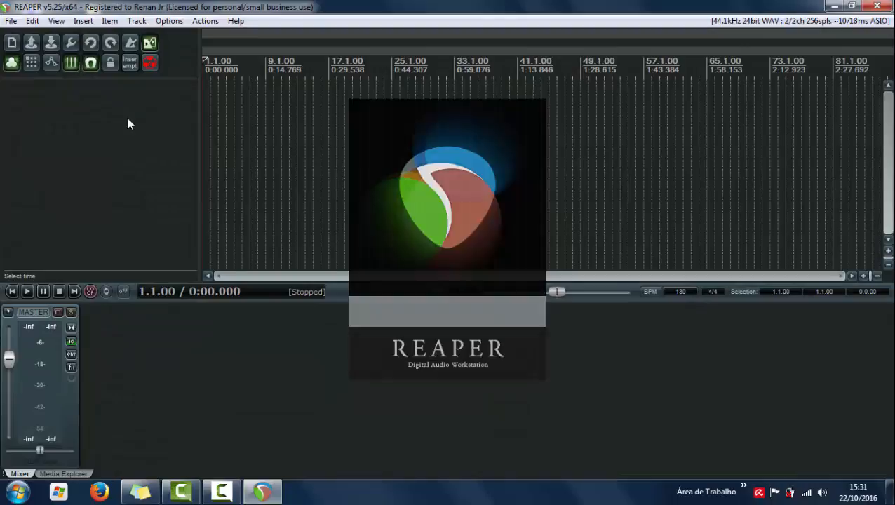
right_click(132, 106)
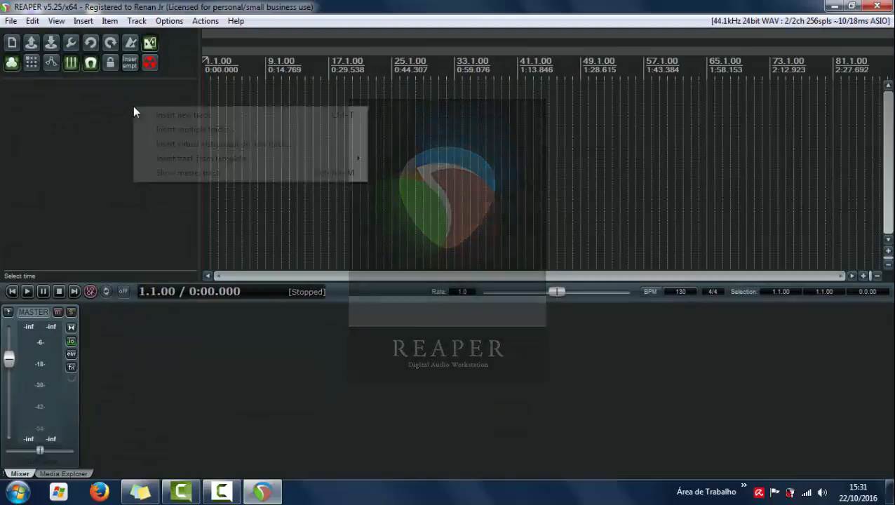
click(161, 144)
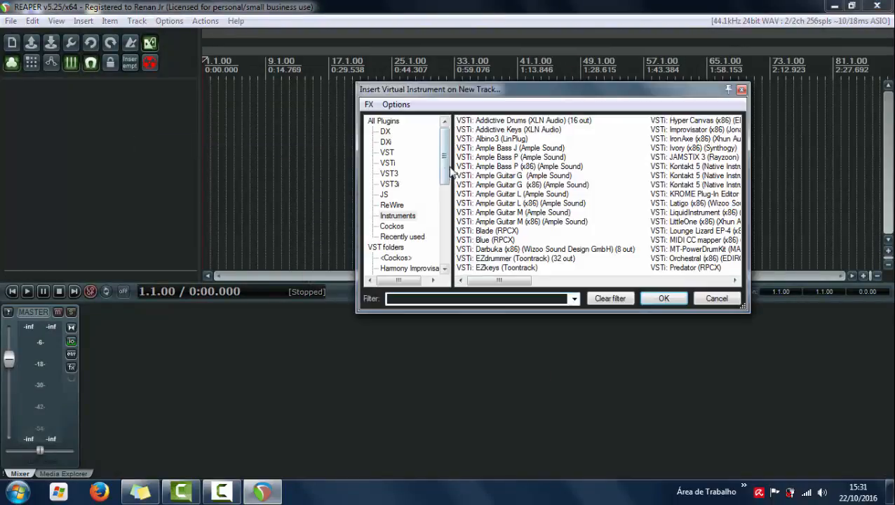
click(497, 270)
key(Return)
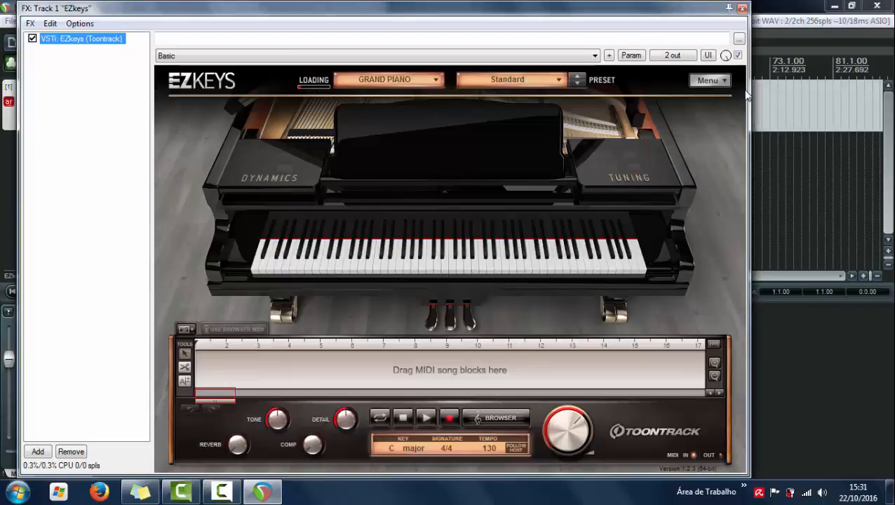
- Add Variation 01 from the Ballads 2, Straight 4/4, Modern Pop 60 BPM Verse folder to the start of REAPER's EZkeys track
drag(524, 9, 552, 16)
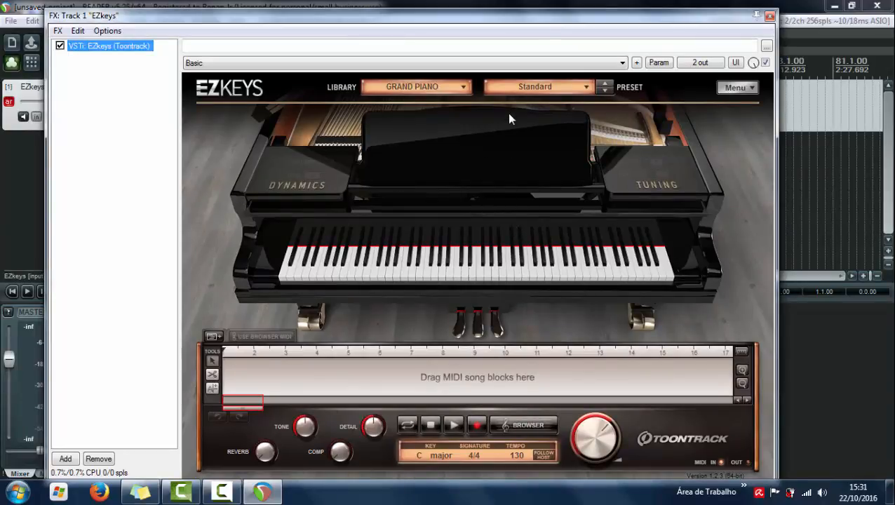
drag(538, 23, 582, 102)
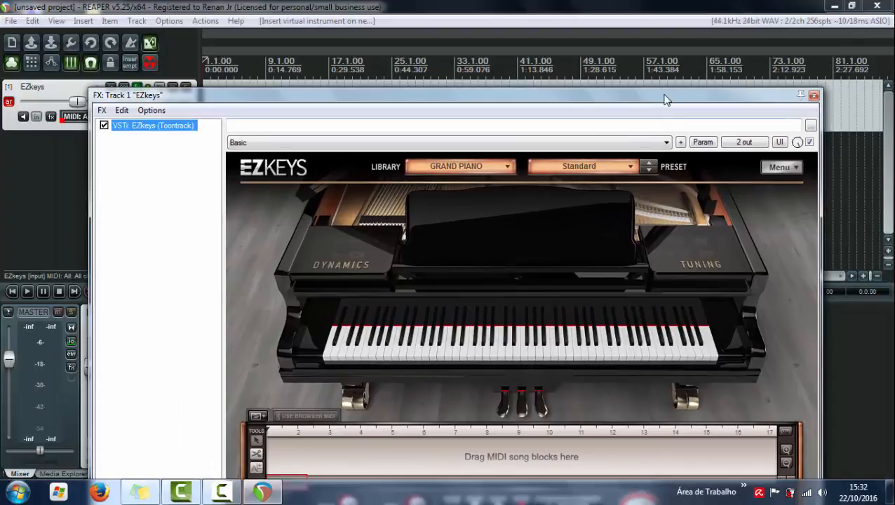
drag(665, 96, 667, 147)
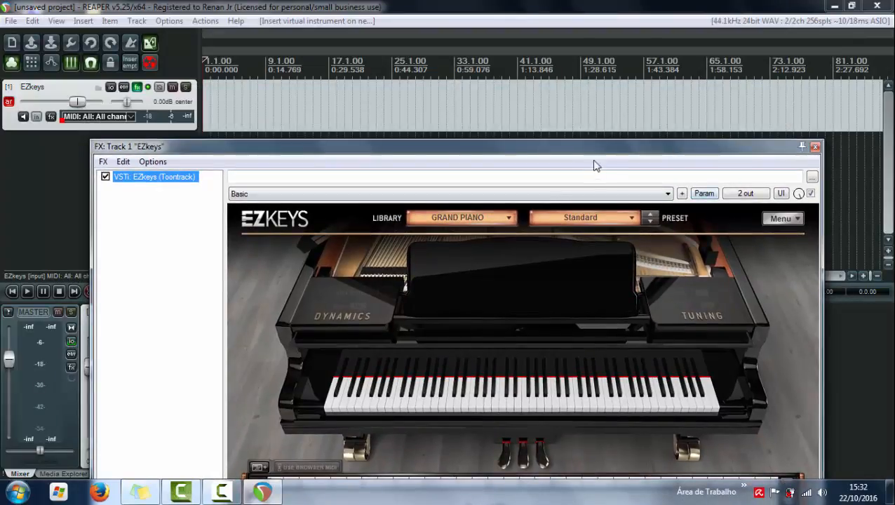
drag(594, 153, 600, 56)
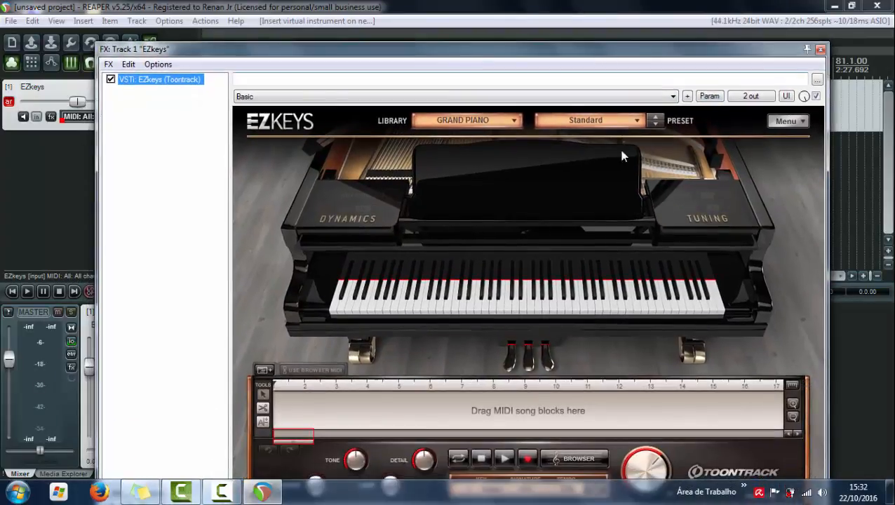
click(578, 460)
click(391, 212)
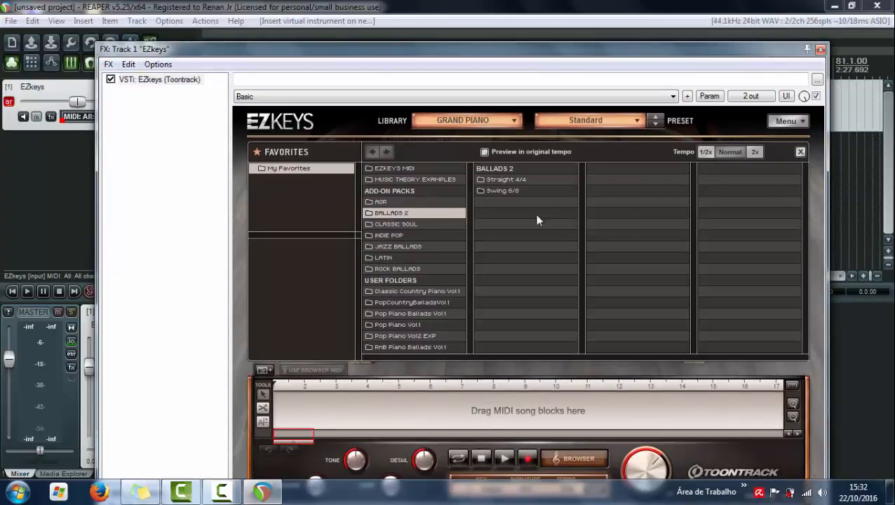
click(493, 182)
click(607, 190)
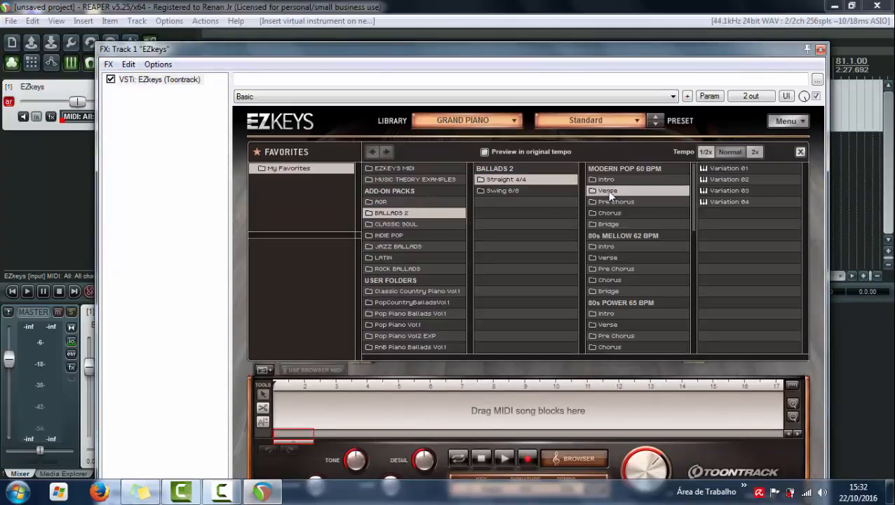
click(720, 169)
drag(708, 51, 746, 229)
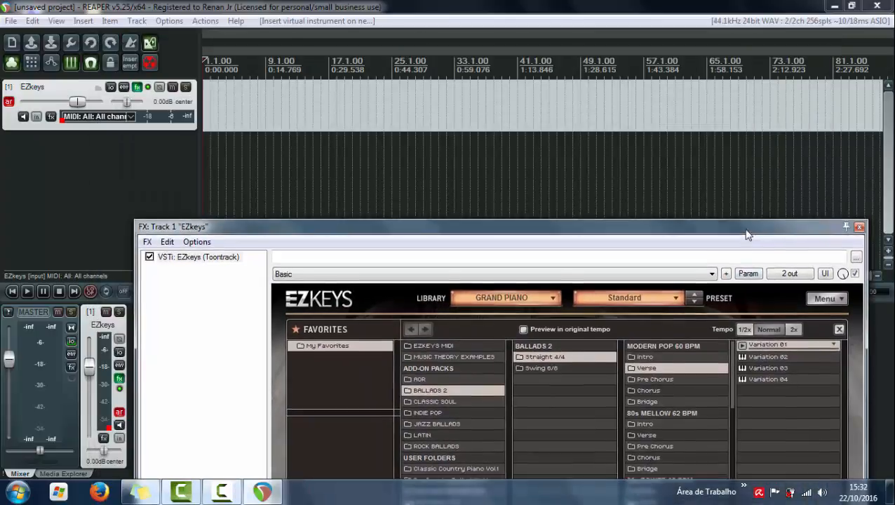
drag(760, 345, 203, 109)
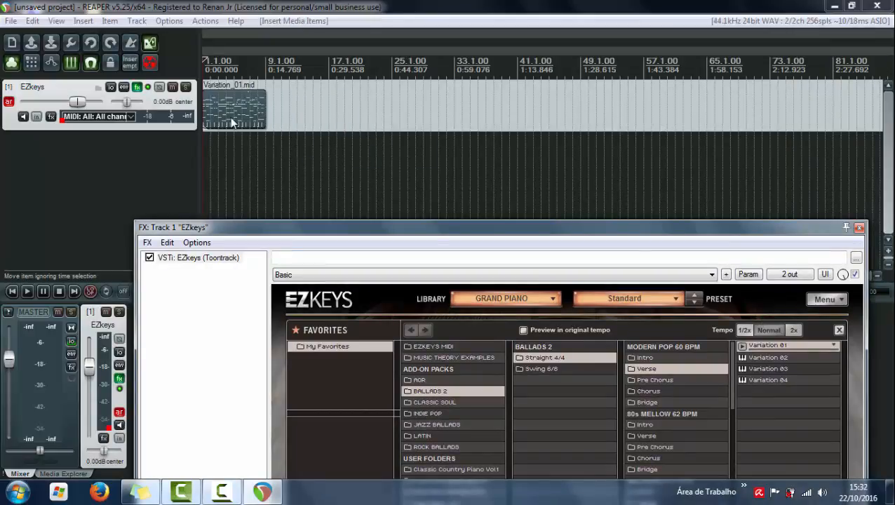
- Open the Variation_01 item in the MIDI editor, examine its notes, and close the editor
double_click(239, 110)
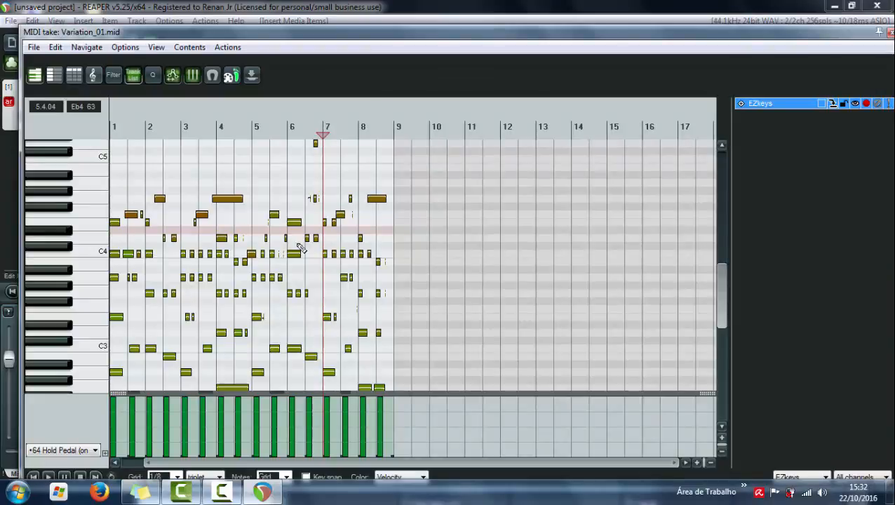
scroll(342, 251, up, 3)
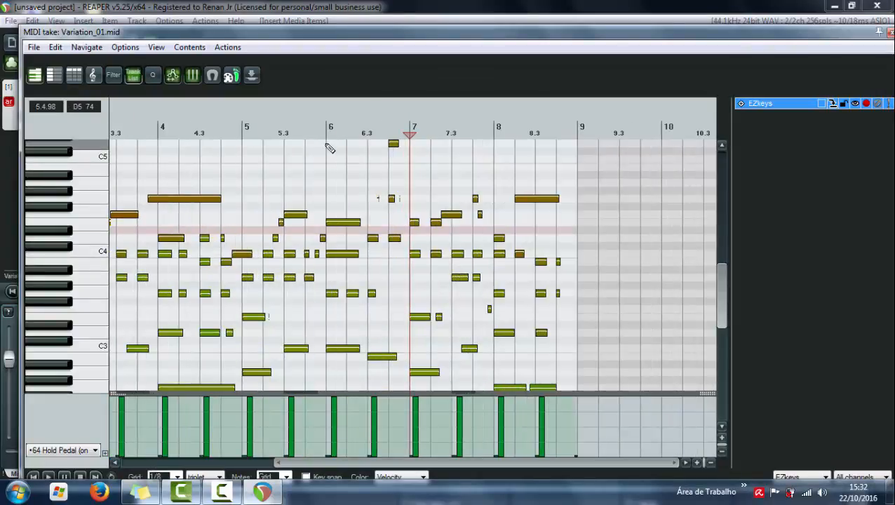
click(891, 33)
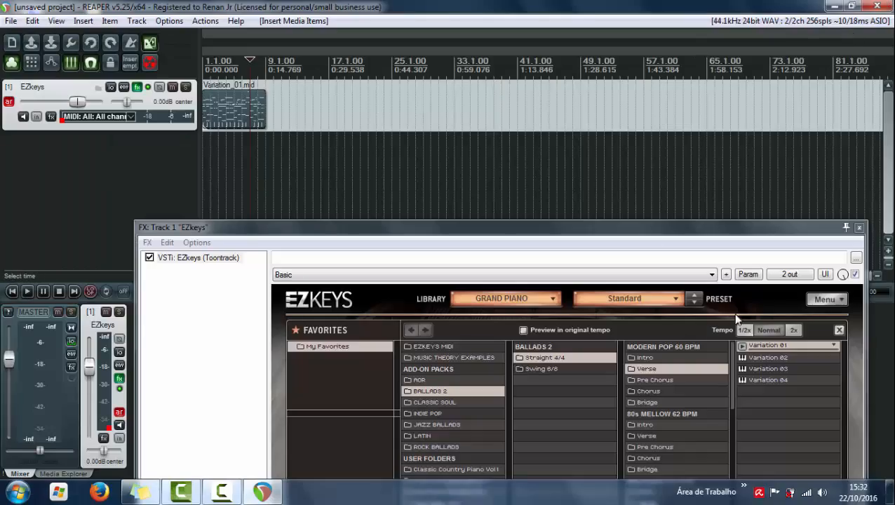
- Add Variation 01 to the start of the EZkeys plug-in's own song track and try maj7 and 7-5 on its bar 2 C chord
drag(749, 227, 739, 39)
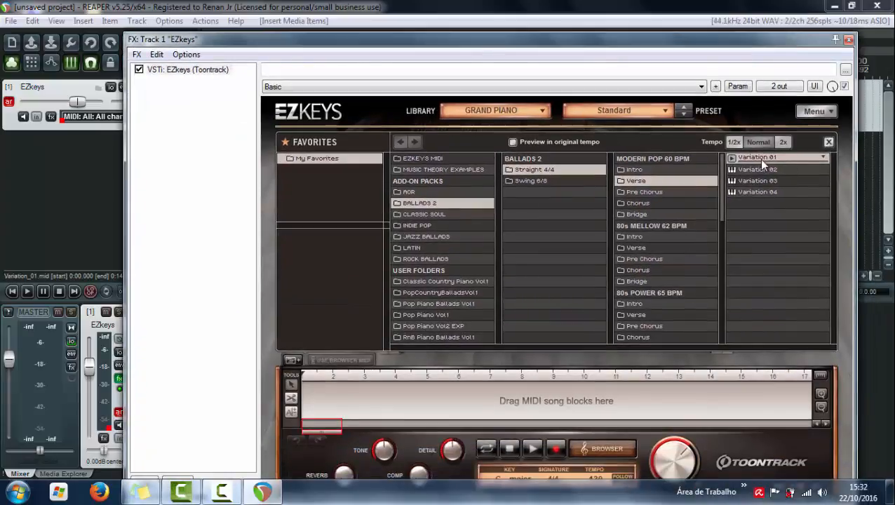
drag(759, 159, 311, 405)
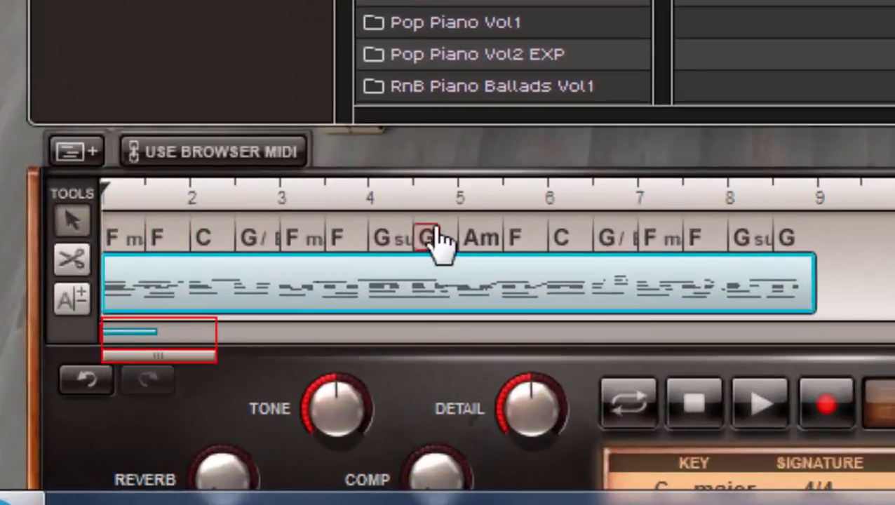
click(205, 240)
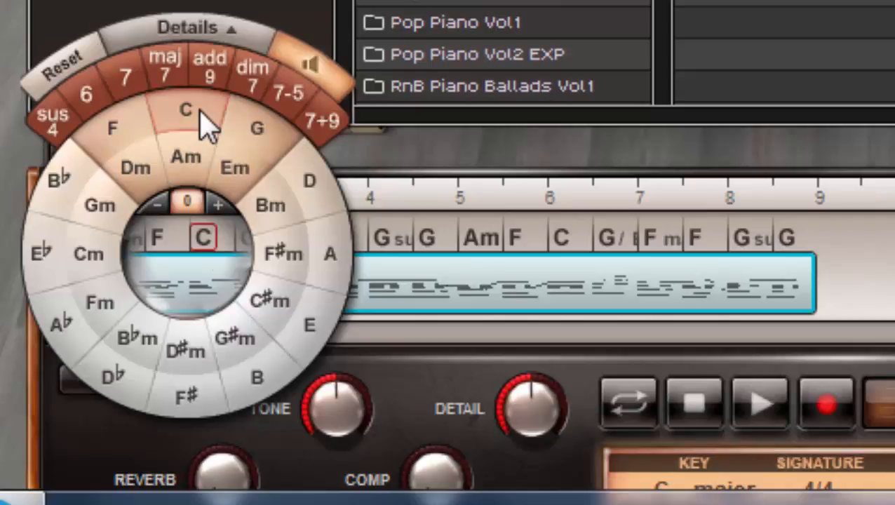
click(168, 70)
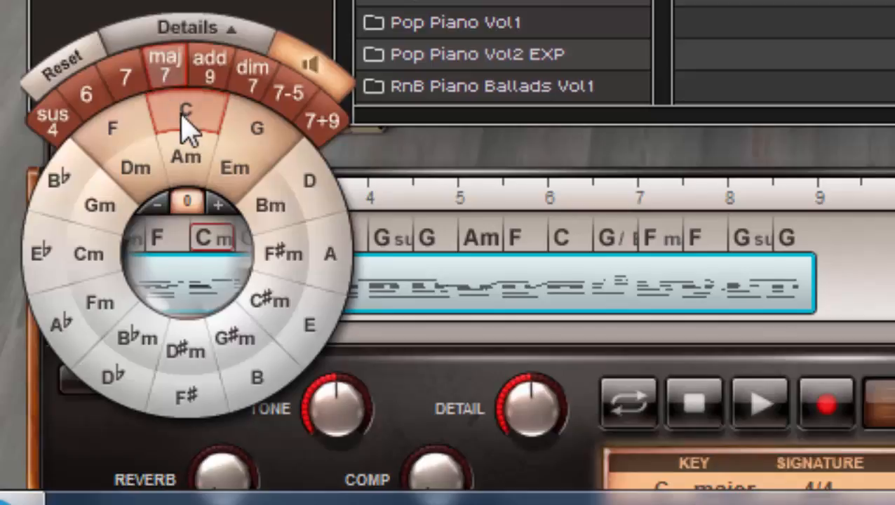
click(293, 98)
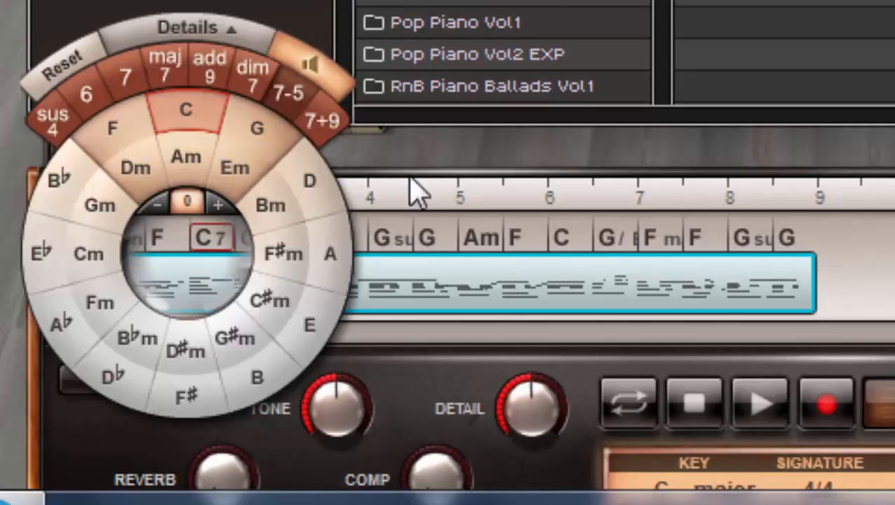
click(519, 287)
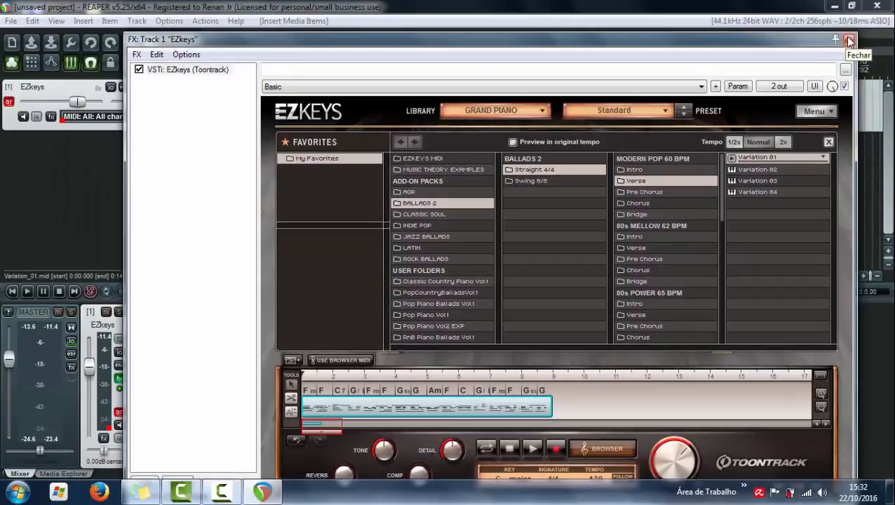
- Remove the MIDI block from the EZkeys song track and close the track's FX window
right_click(502, 413)
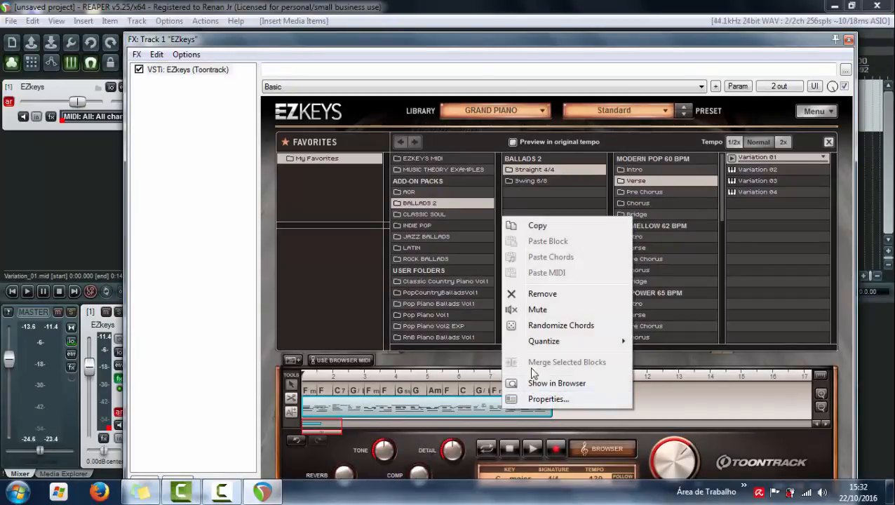
click(538, 294)
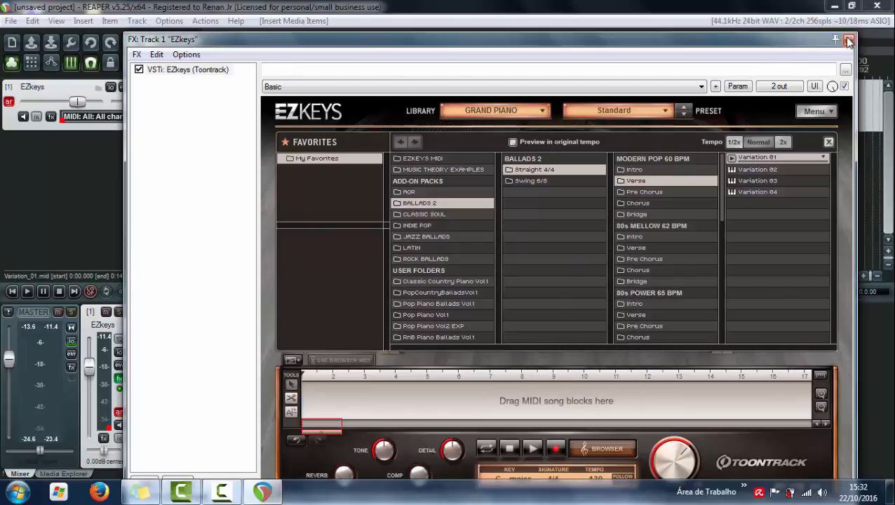
click(851, 41)
- Open the Variation_01 item in the MIDI editor again, review its notes across the bars, and close the editor
double_click(221, 113)
scroll(359, 244, up, 4)
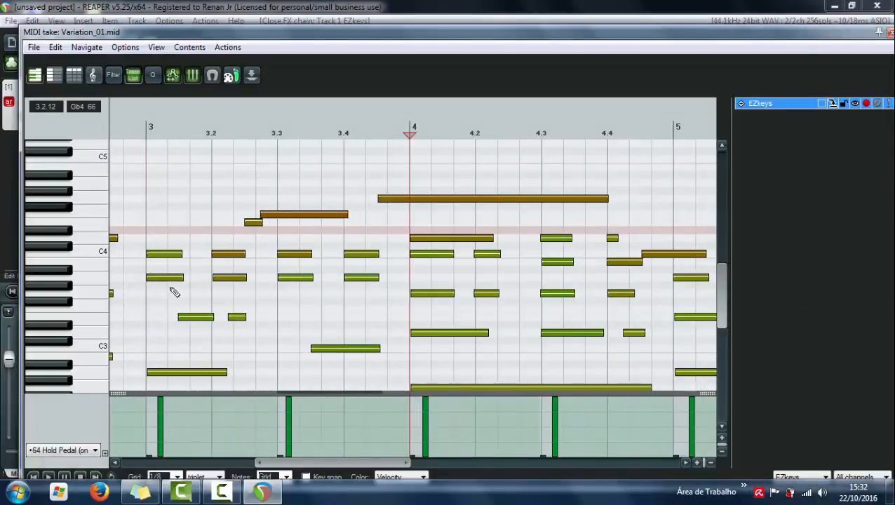
scroll(351, 216, down, 3)
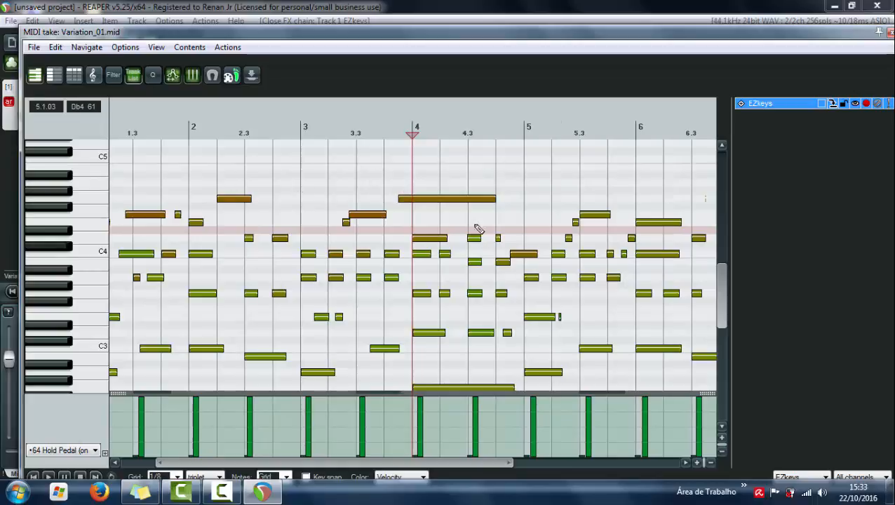
scroll(727, 285, up, 3)
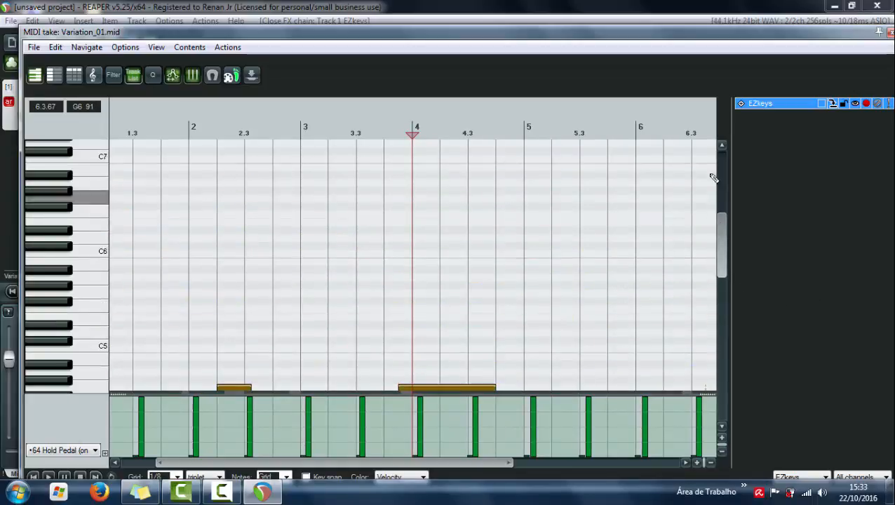
click(889, 33)
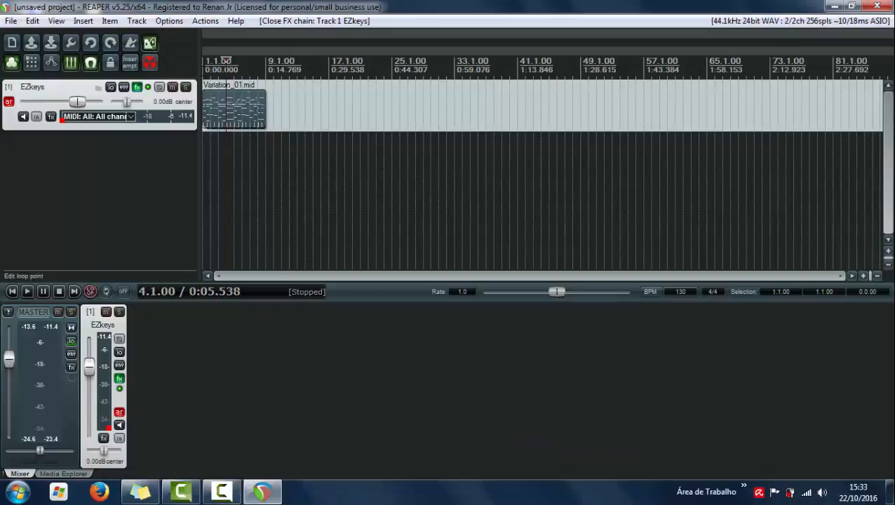
- Empty the project by deleting the Variation_01 item and the EZkeys track along with its effects
click(235, 112)
key(Delete)
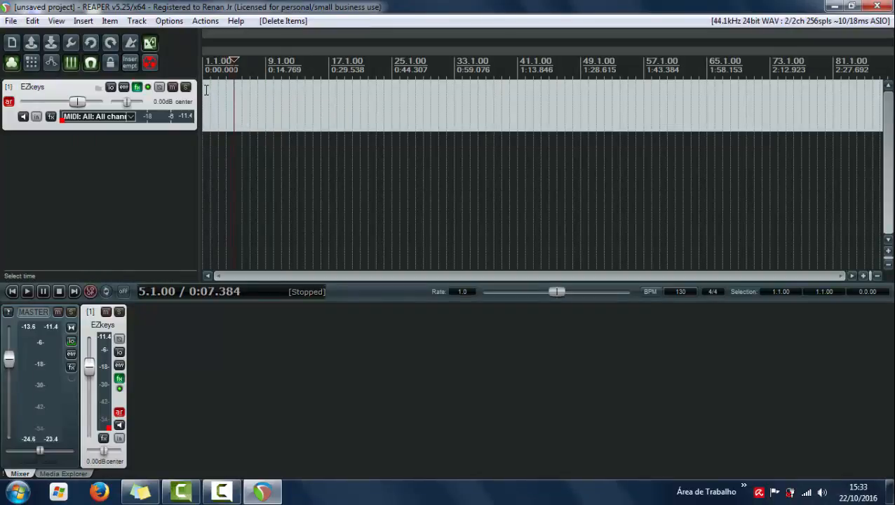
alt+click(139, 89)
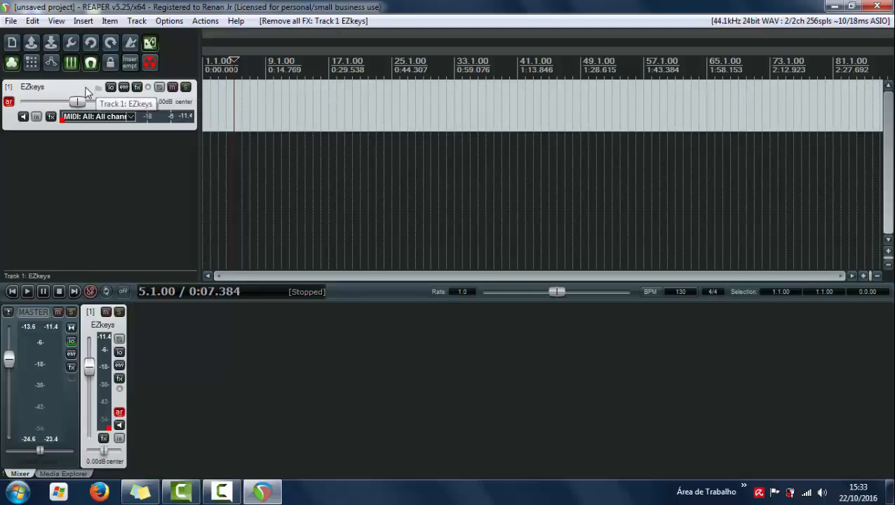
key(Delete)
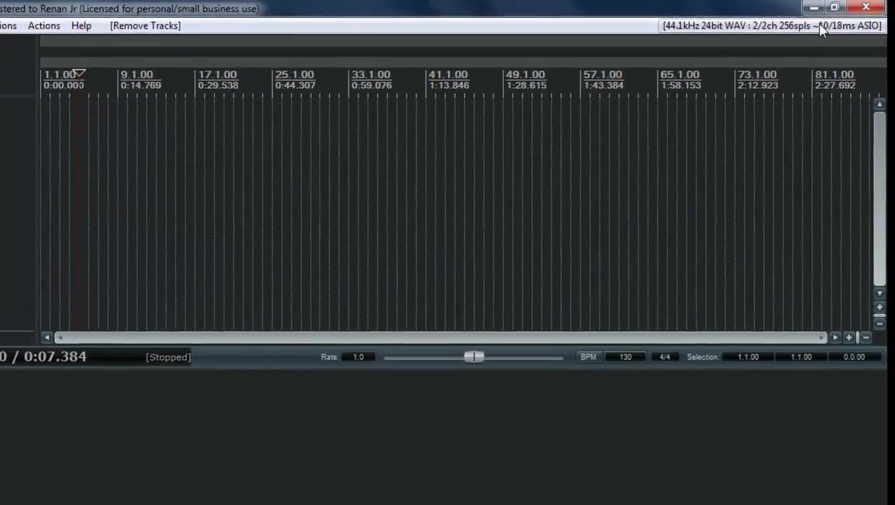
- Open REAPER's audio device preferences, view the QUAD-CAPTURE driver's control panel, and close that panel
click(828, 26)
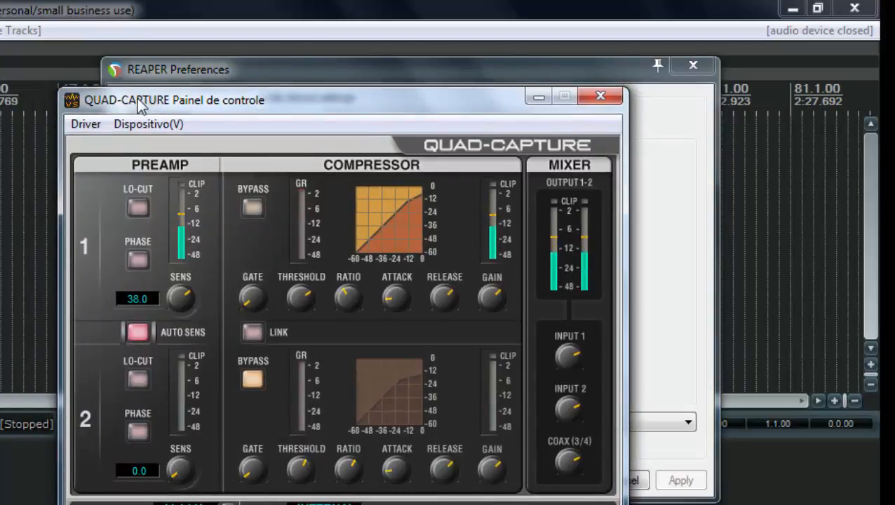
drag(138, 105, 252, 106)
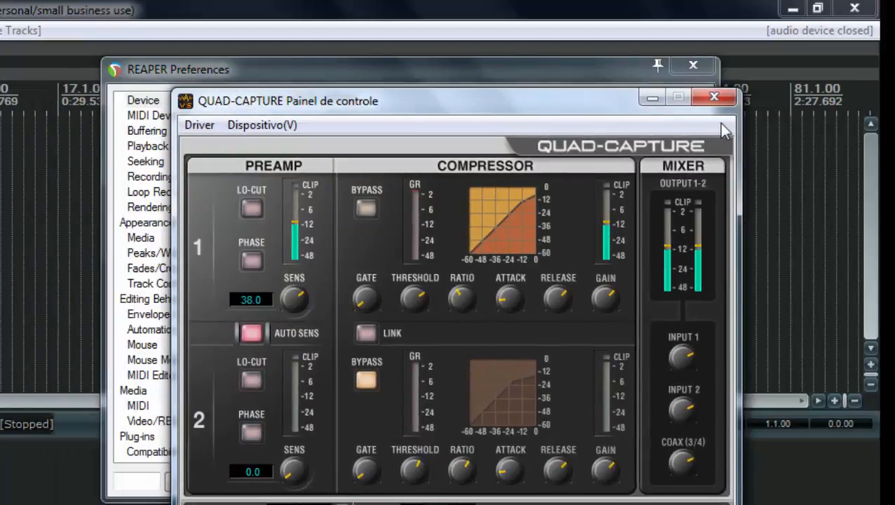
click(727, 102)
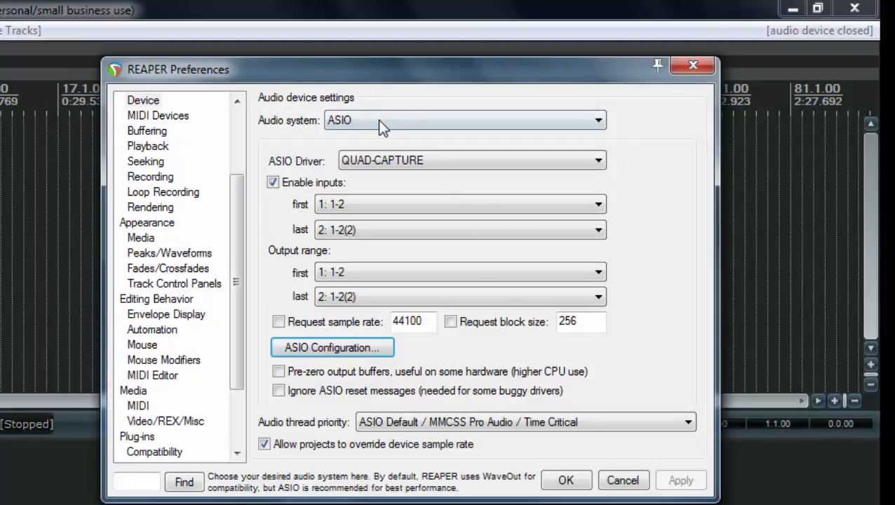
- Look through the available audio systems and ASIO drivers, keeping ASIO and QUAD-CAPTURE selected
click(395, 123)
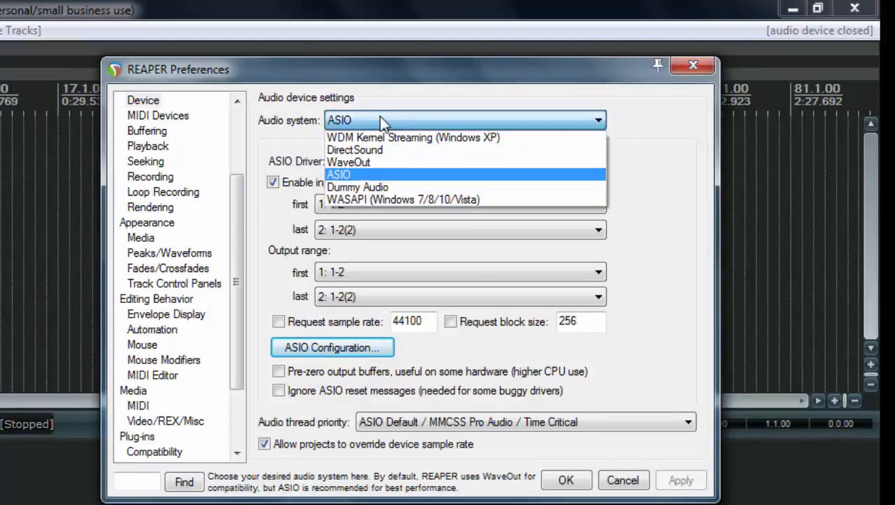
click(359, 175)
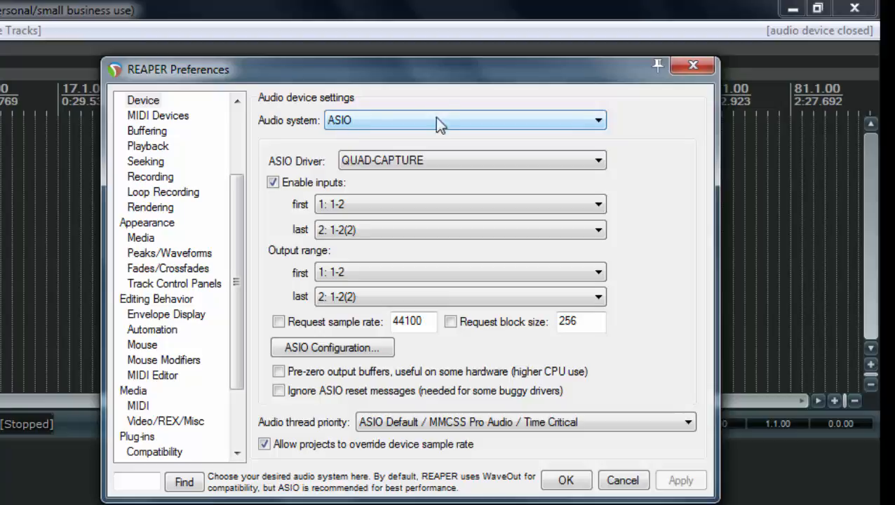
click(413, 163)
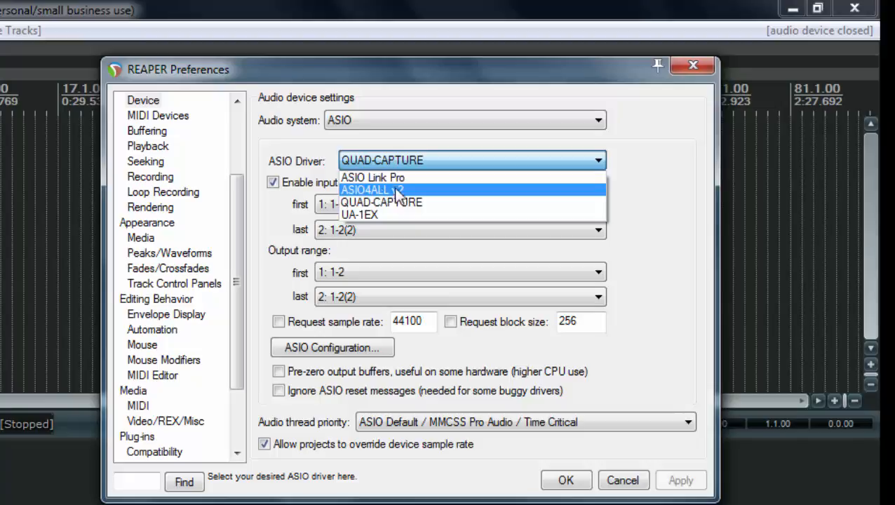
click(404, 167)
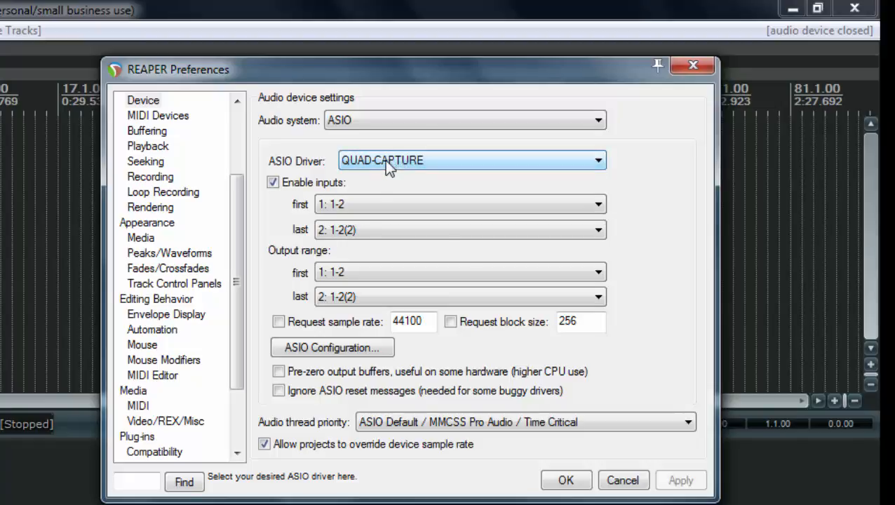
click(390, 161)
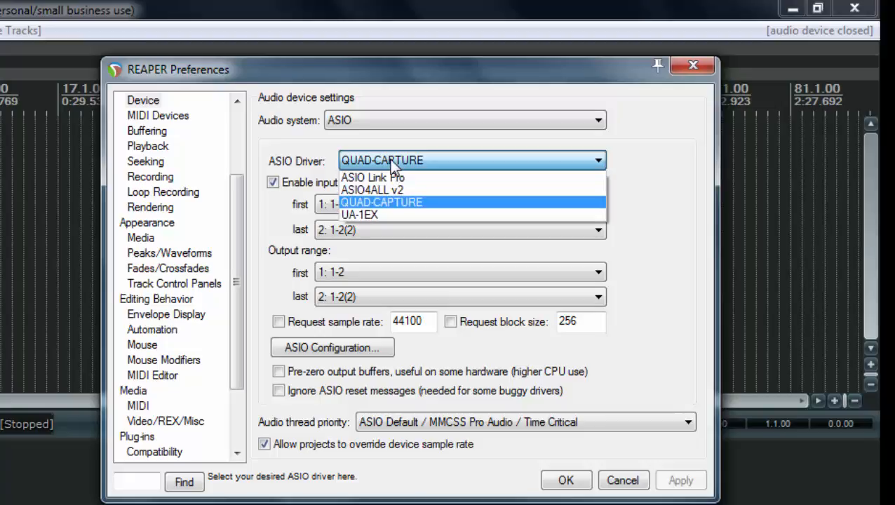
click(390, 161)
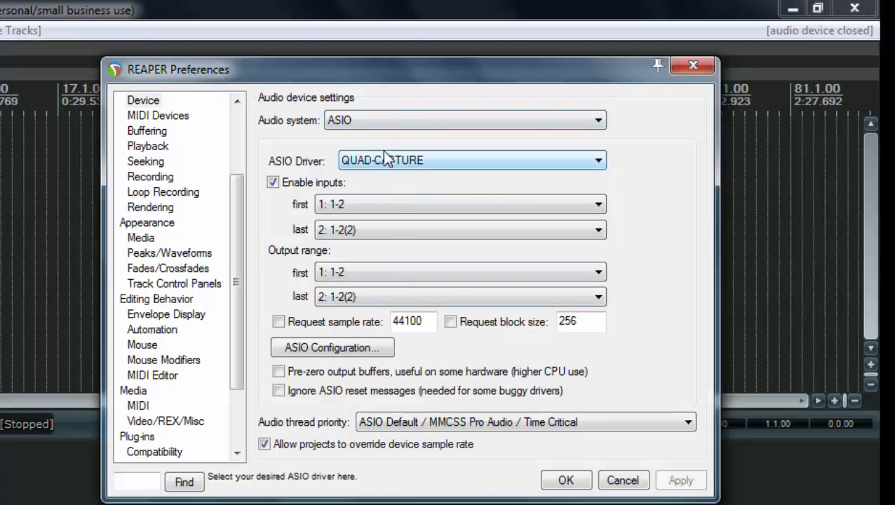
- Open the QUAD-CAPTURE driver settings and lower the audio buffer size in stages to 2 (48 samples)
click(334, 351)
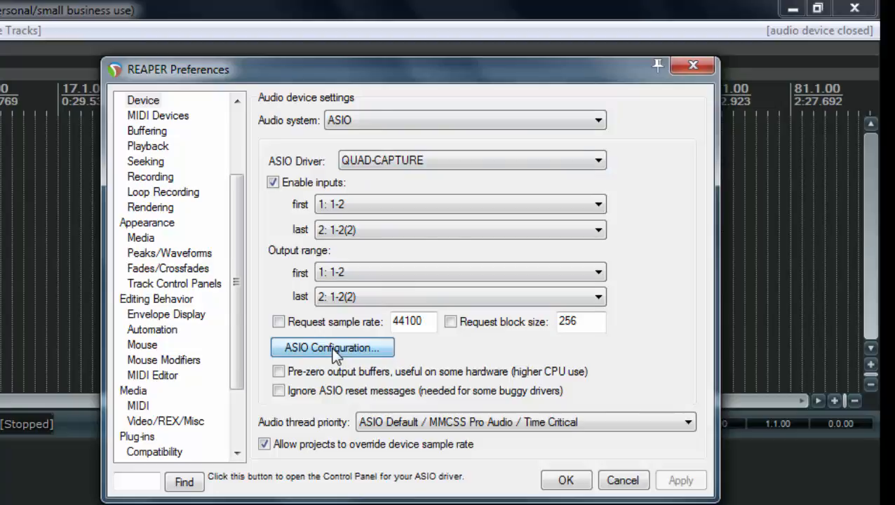
click(200, 125)
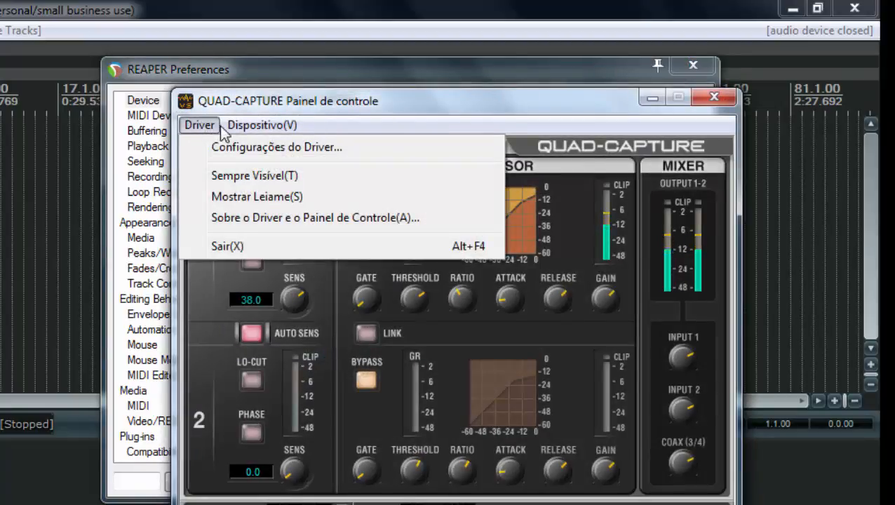
click(222, 147)
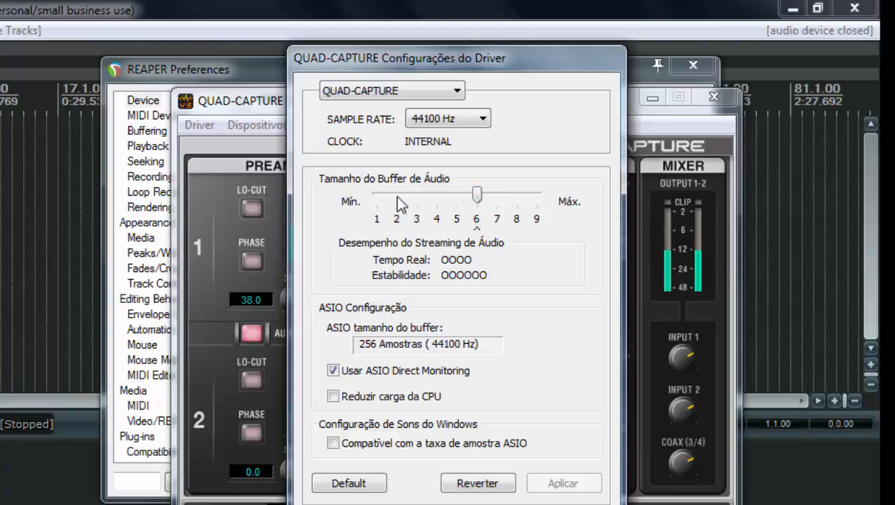
drag(477, 194, 457, 196)
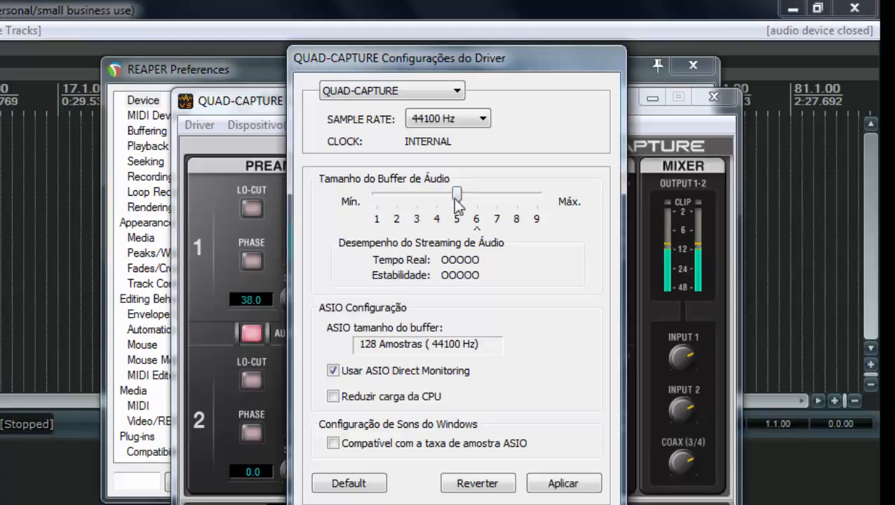
drag(453, 199, 423, 203)
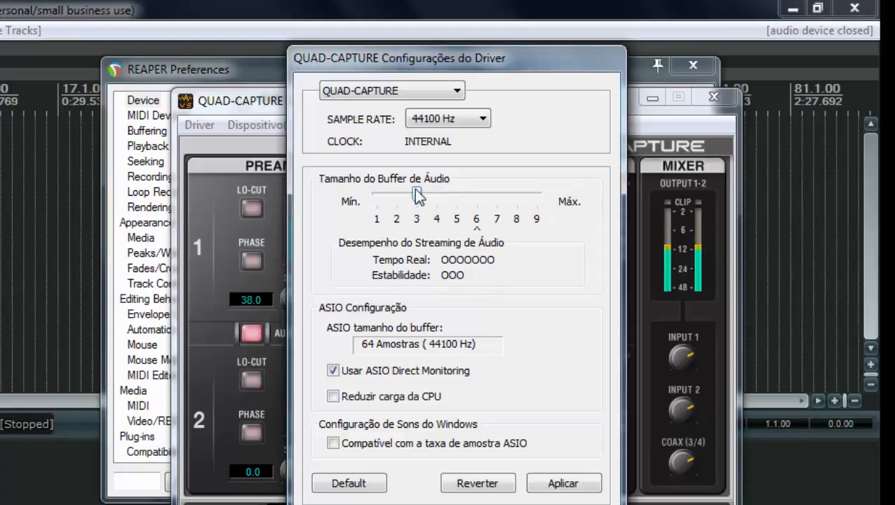
mouse_move(412, 196)
mouse_down()
mouse_move(398, 202)
mouse_move(433, 202)
mouse_move(404, 211)
mouse_up()
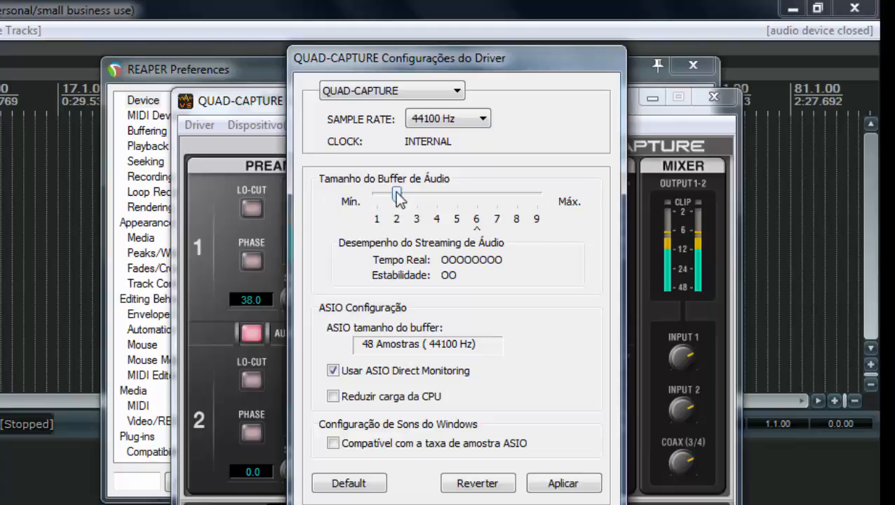
- Set the QUAD-CAPTURE audio buffer size back to 6 (256 samples) and close the driver settings and control panel
drag(399, 198, 480, 205)
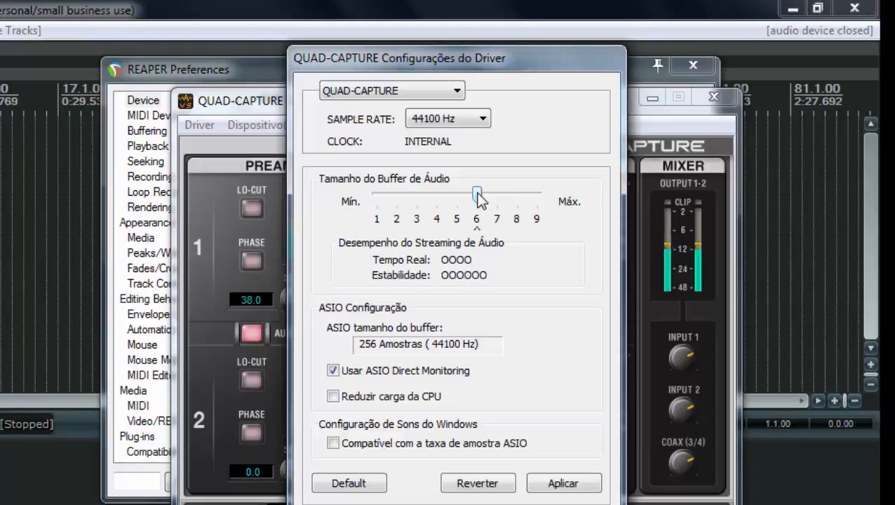
mouse_move(477, 199)
mouse_down()
mouse_move(519, 200)
mouse_move(489, 207)
mouse_up()
key(Return)
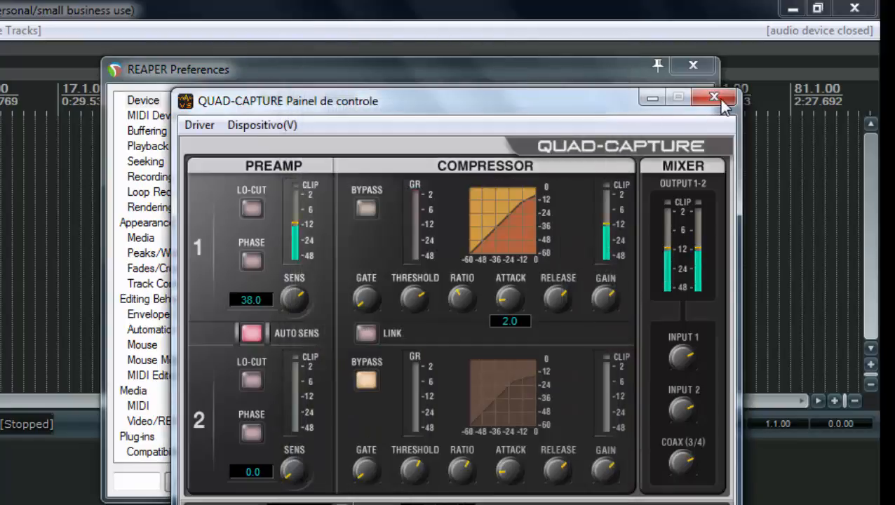
click(716, 97)
- Switch the ASIO driver to ASIO4ALL v2 and open its configuration panel
click(417, 160)
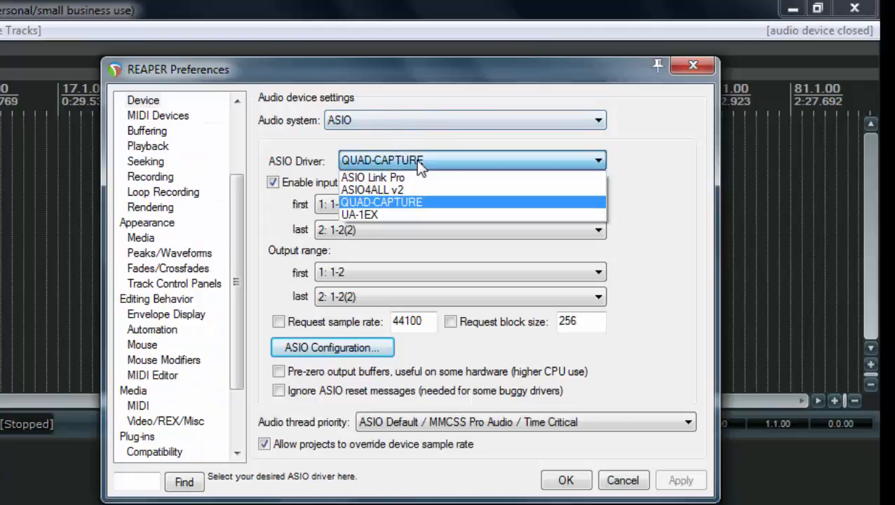
click(360, 191)
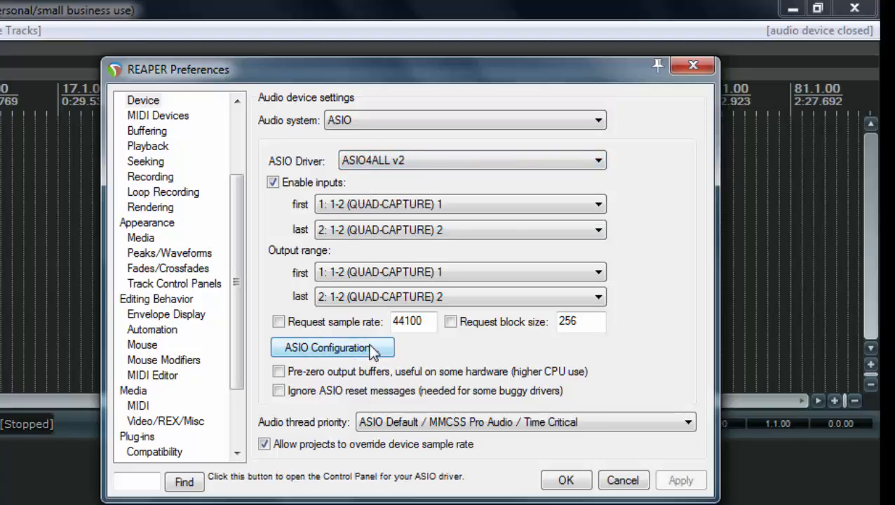
click(332, 348)
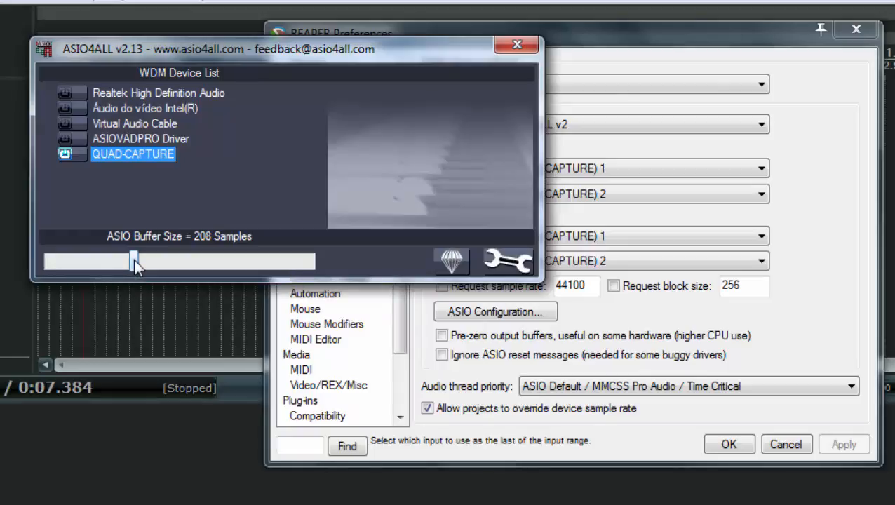
- Close the ASIO4ALL panel, switch the ASIO driver back to QUAD-CAPTURE and accept the preferences
drag(135, 265, 154, 268)
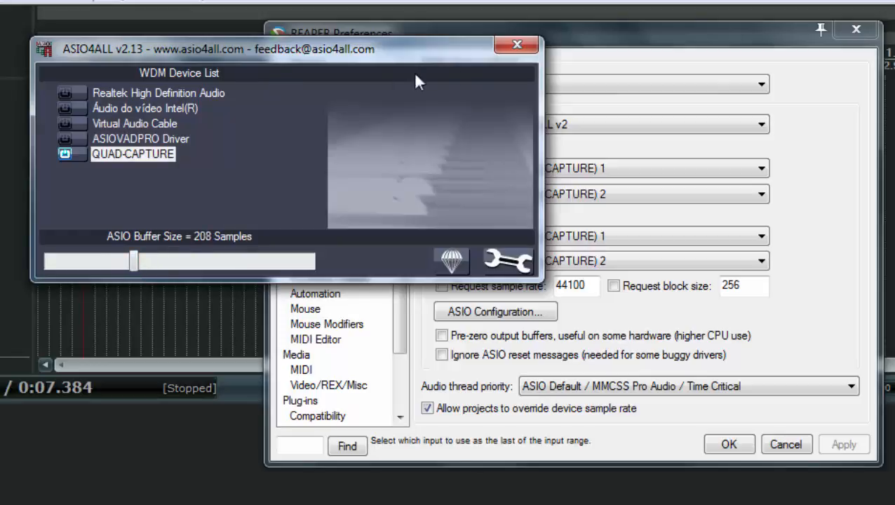
click(516, 45)
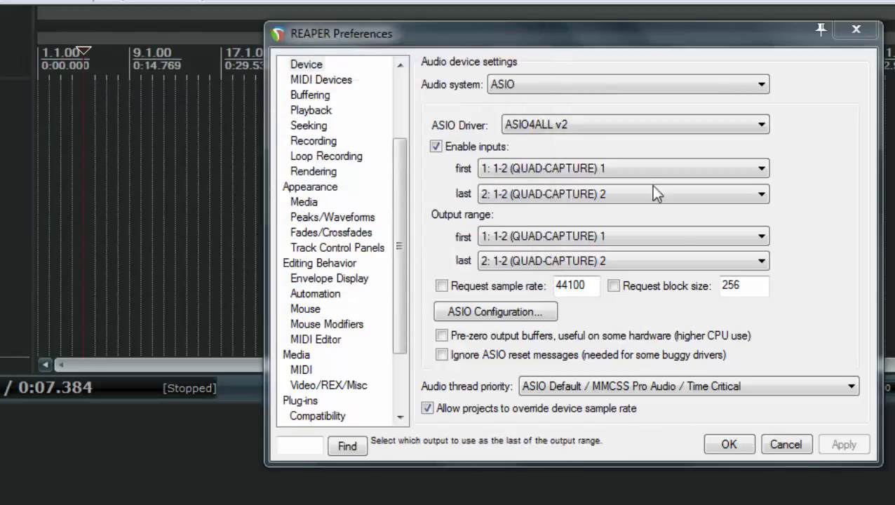
click(531, 124)
click(533, 166)
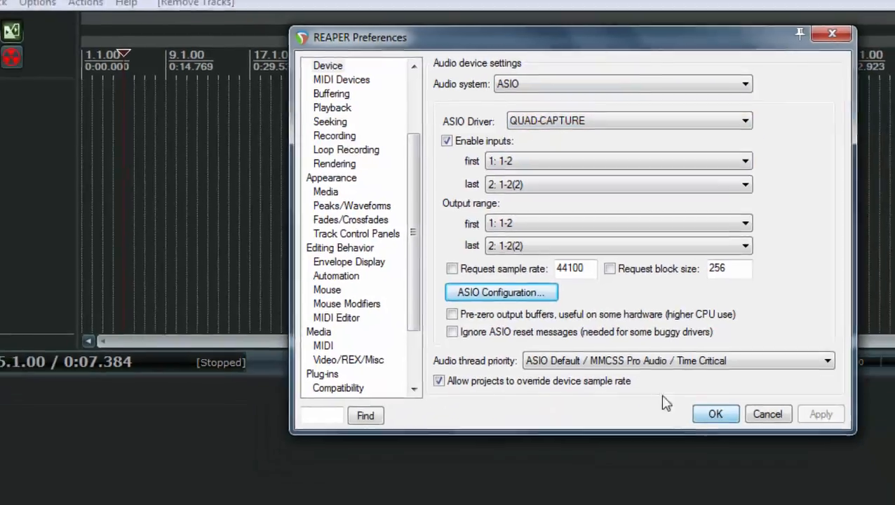
click(729, 445)
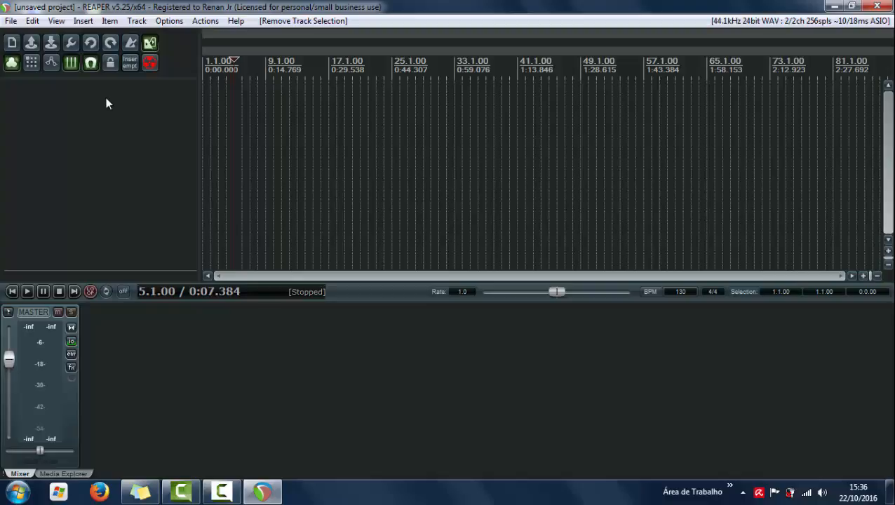
- Insert a new empty track and undo its trial deletion
right_click(106, 99)
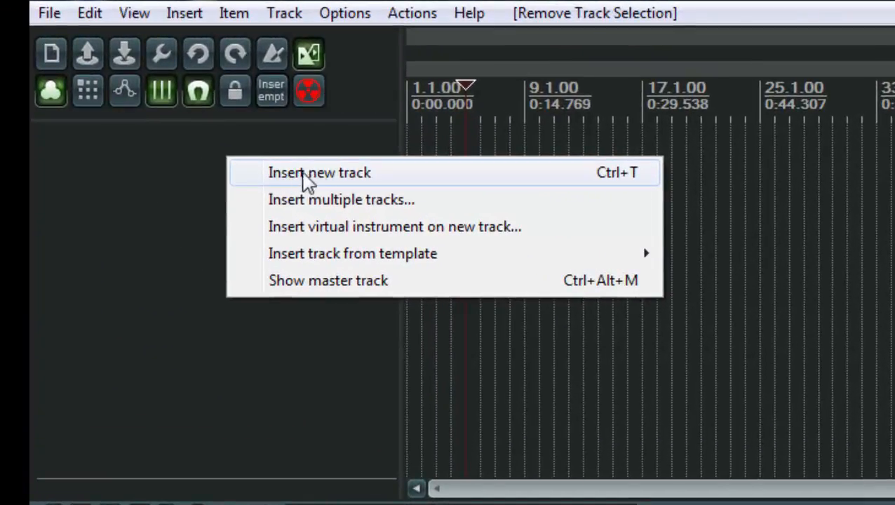
click(340, 175)
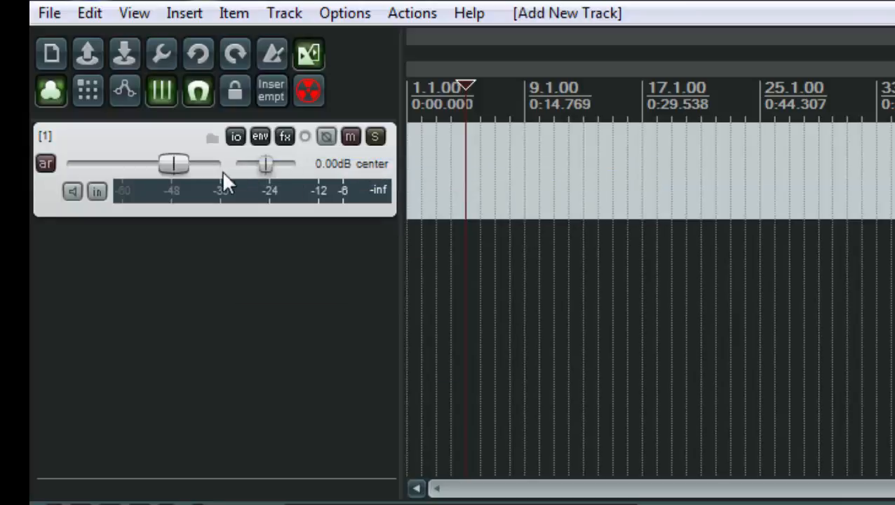
key(Delete)
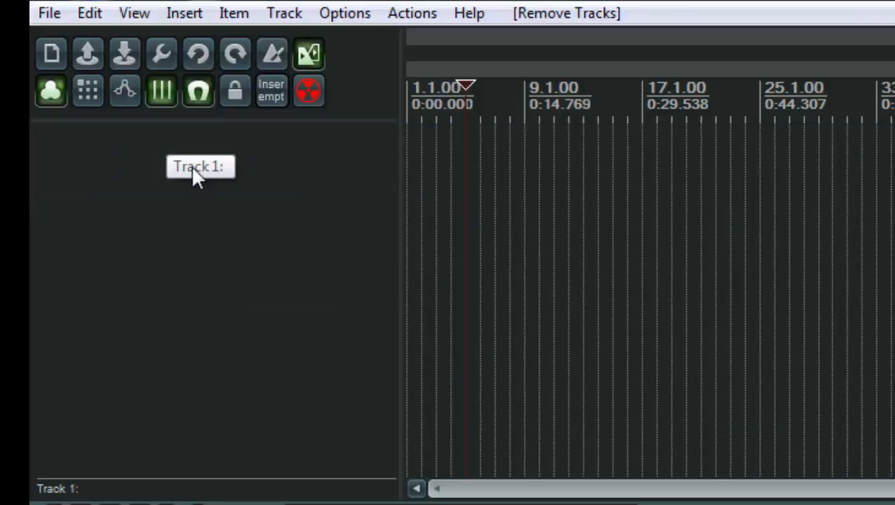
key(ctrl+z)
key(ctrl+z)
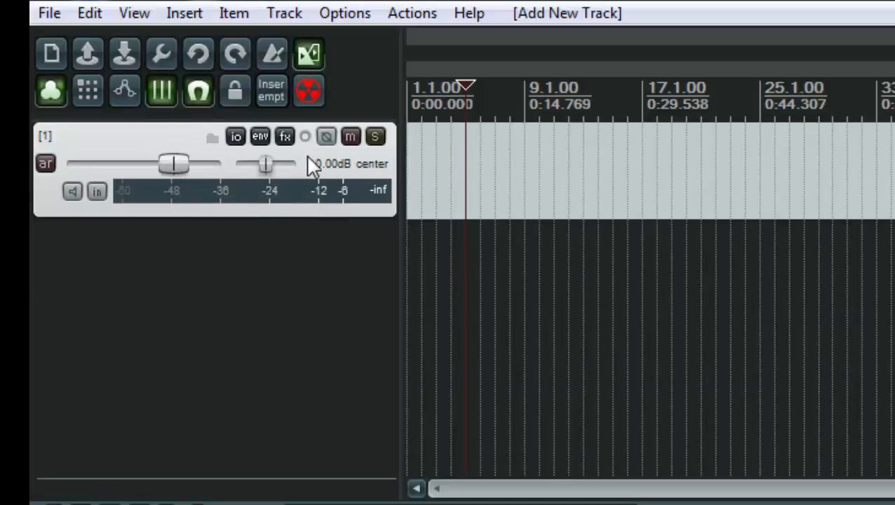
- Arm the track for MIDI recording from all channels of KROME 1 KEYBOARD, with record monitoring on
click(45, 165)
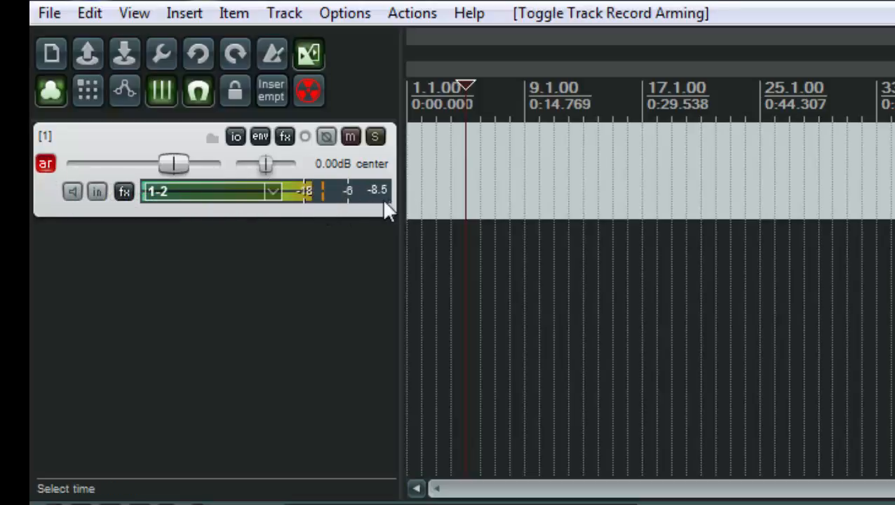
click(273, 193)
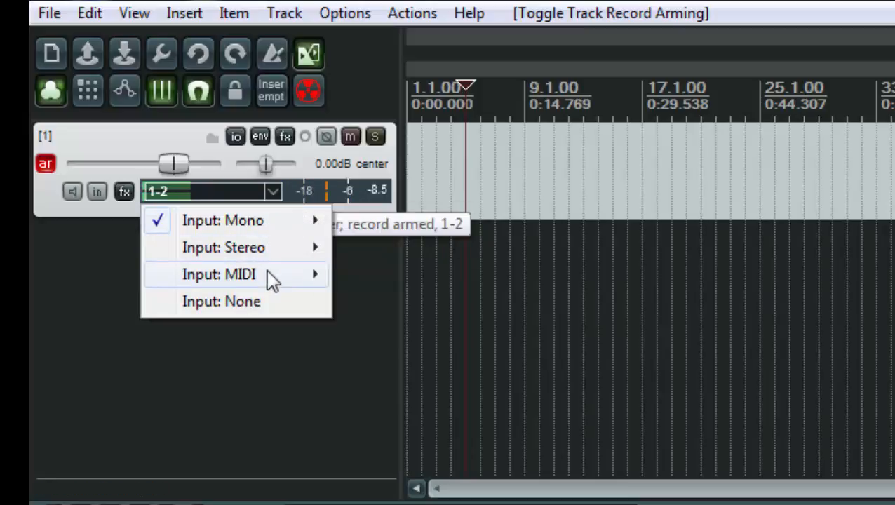
mouse_move(273, 279)
mouse_move(433, 280)
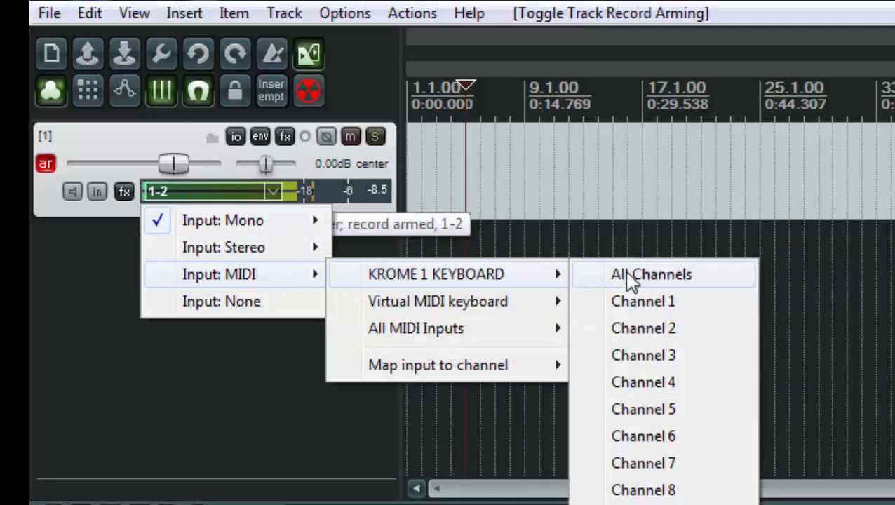
click(632, 279)
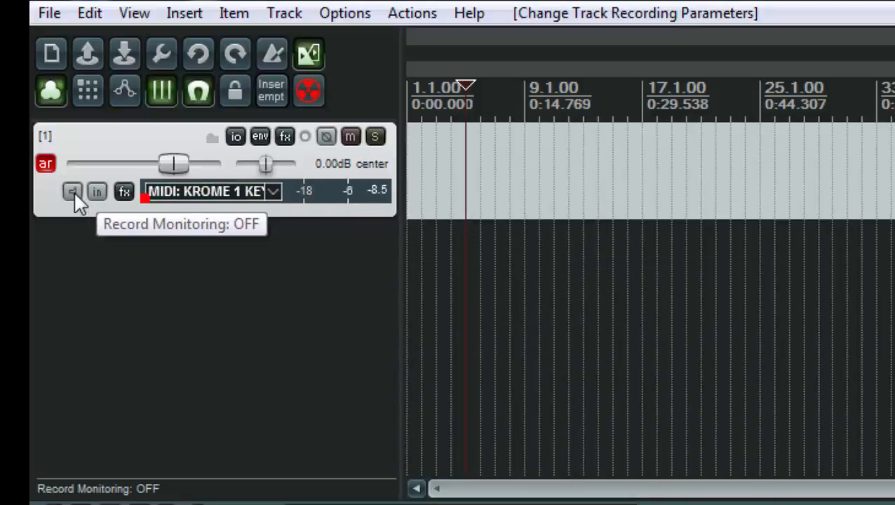
click(72, 192)
- Add the VSTi Hyper Canvas (x86) instrument to the armed track's FX chain
click(284, 136)
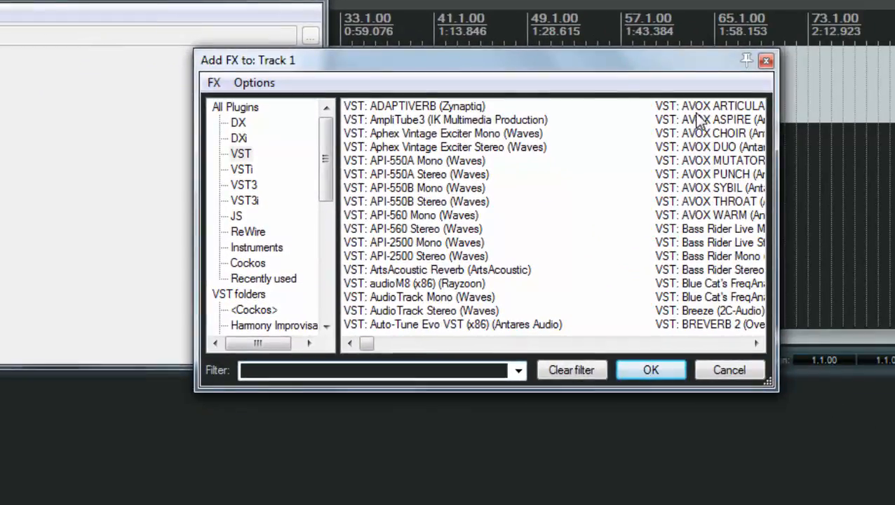
click(242, 169)
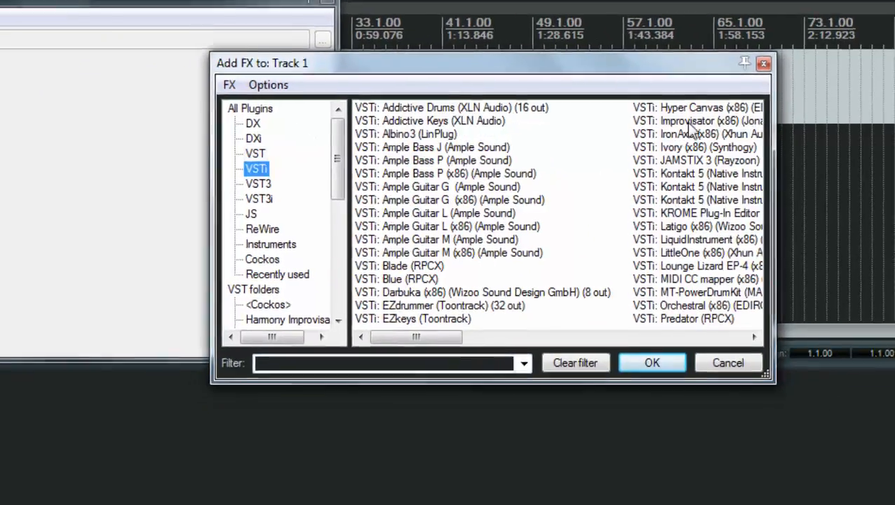
click(690, 109)
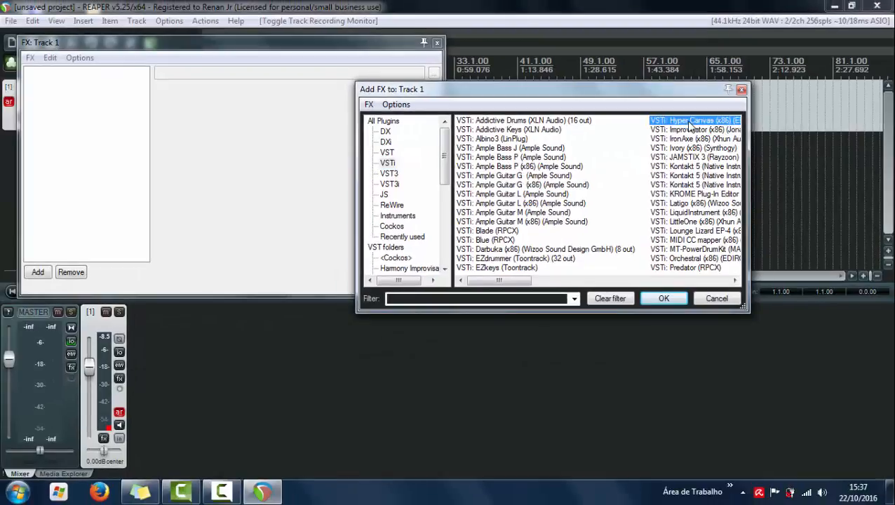
double_click(691, 122)
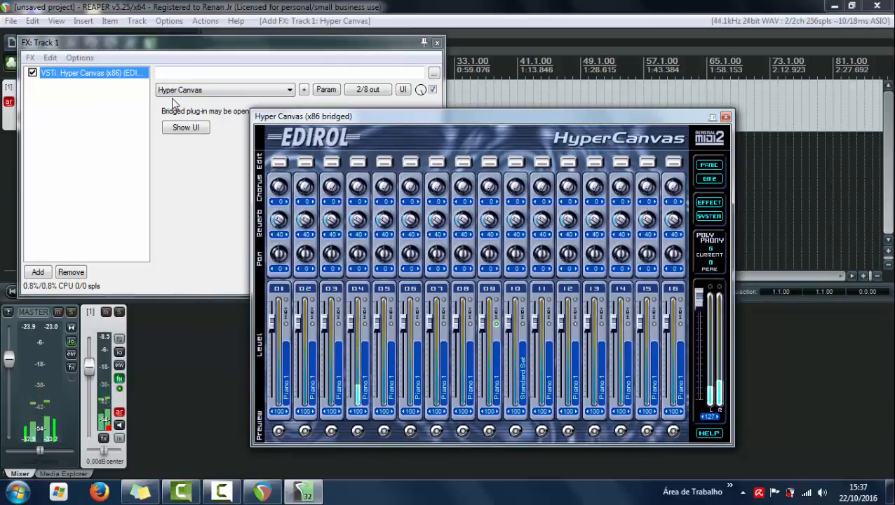
- Close the Hyper Canvas interface and FX chain, and delete the track
click(726, 117)
click(436, 43)
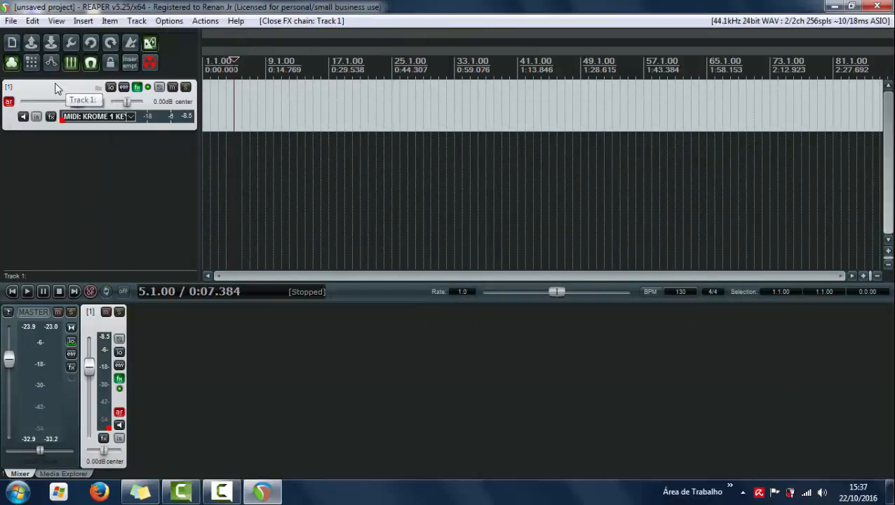
key(Delete)
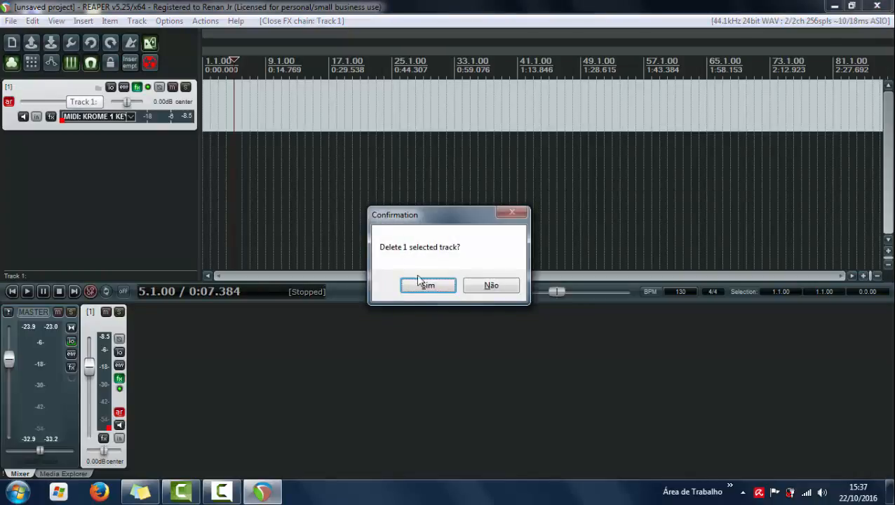
click(433, 288)
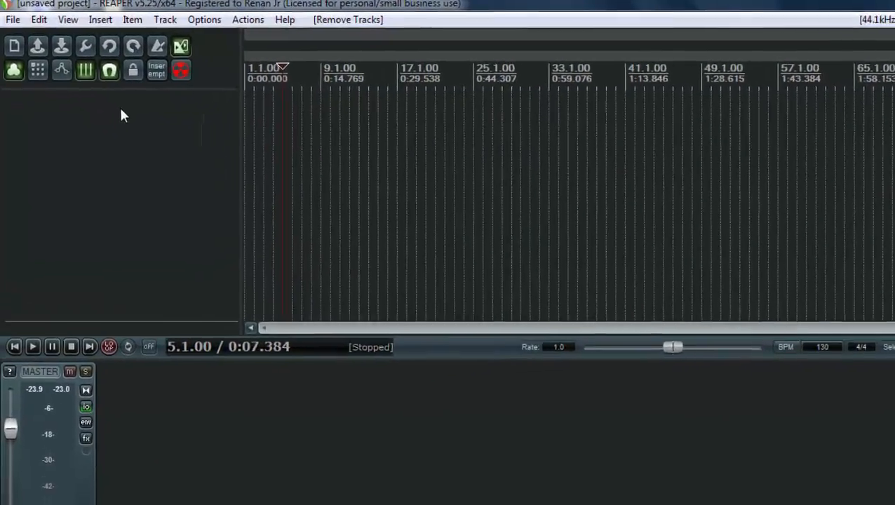
- Insert Hyper Canvas (x86) as a virtual instrument on a new track, declining the extra output routing tracks
right_click(99, 94)
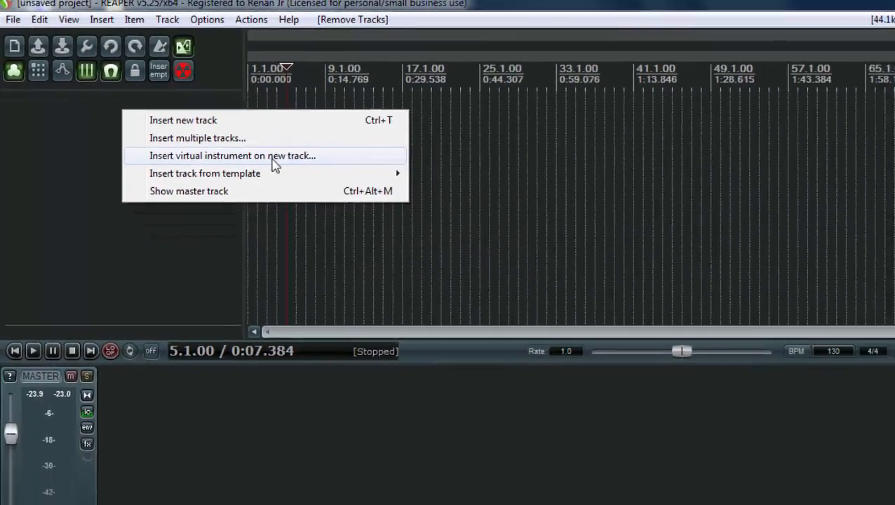
click(328, 184)
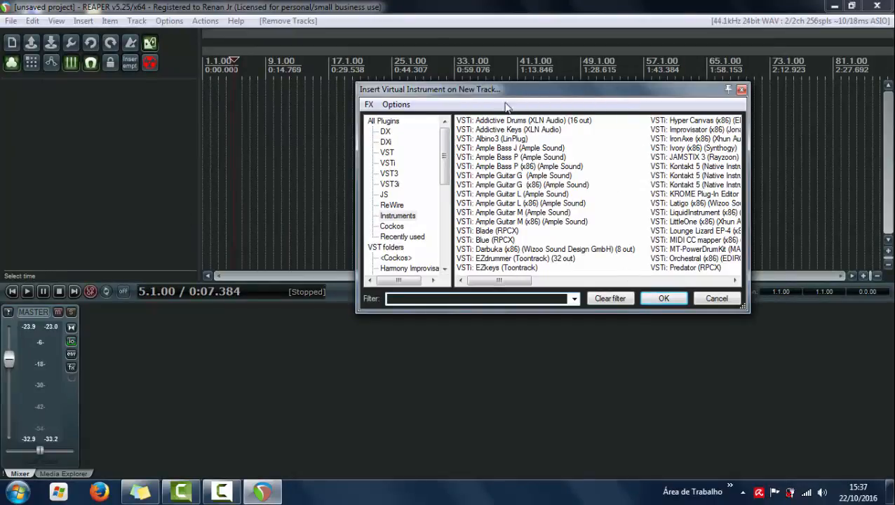
click(674, 123)
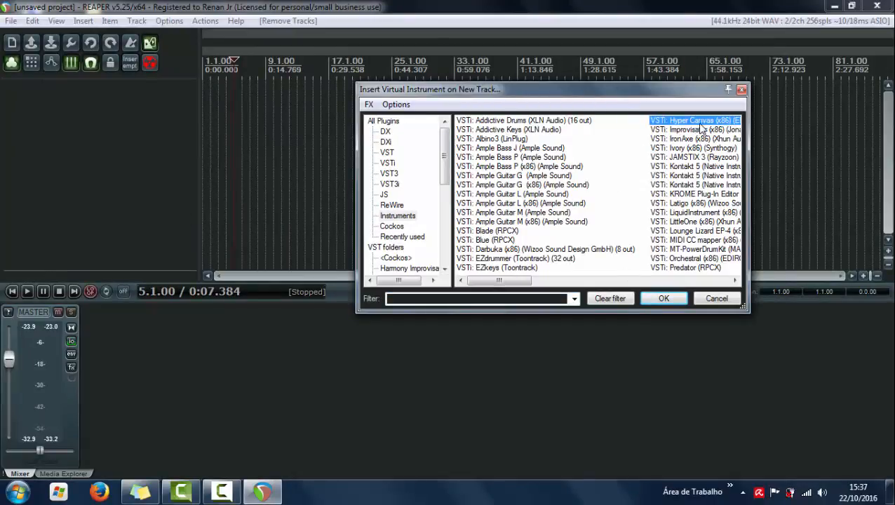
double_click(702, 126)
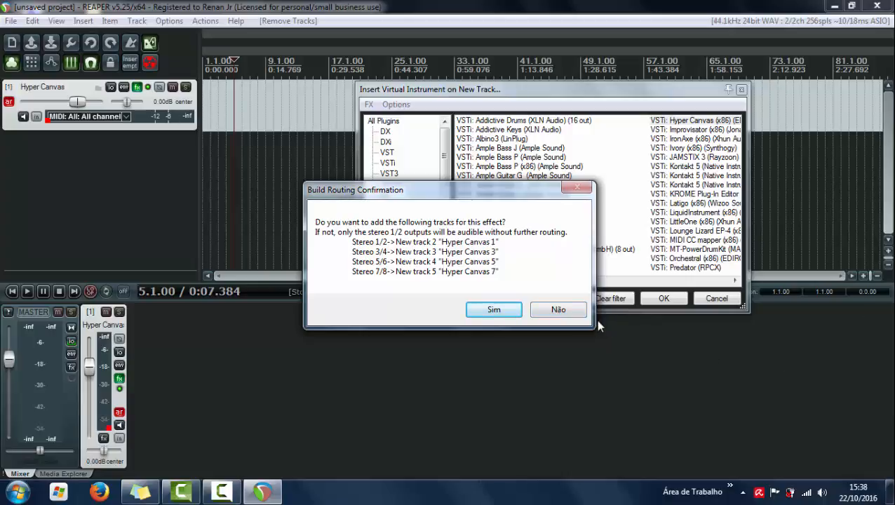
click(559, 310)
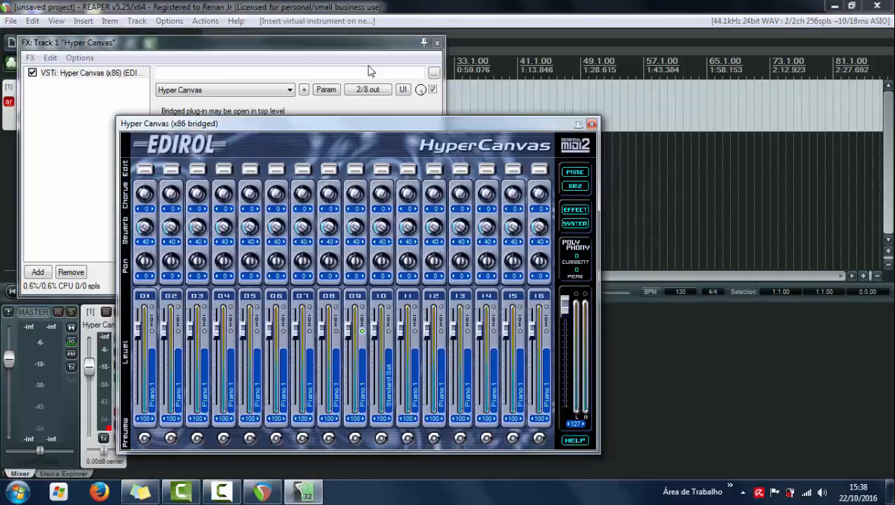
- Move the Hyper Canvas and FX chain windows clear of the track controls and view channel 01's sound bank options
drag(592, 124, 888, 116)
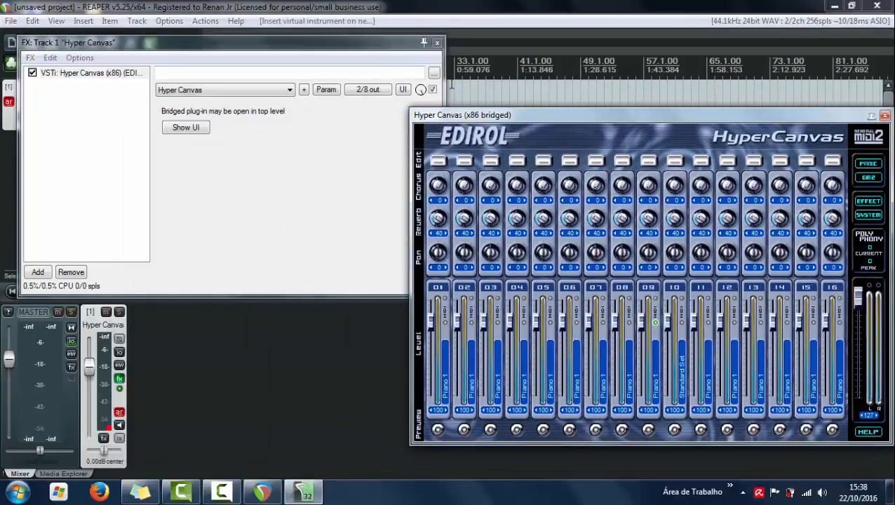
drag(393, 43, 716, 110)
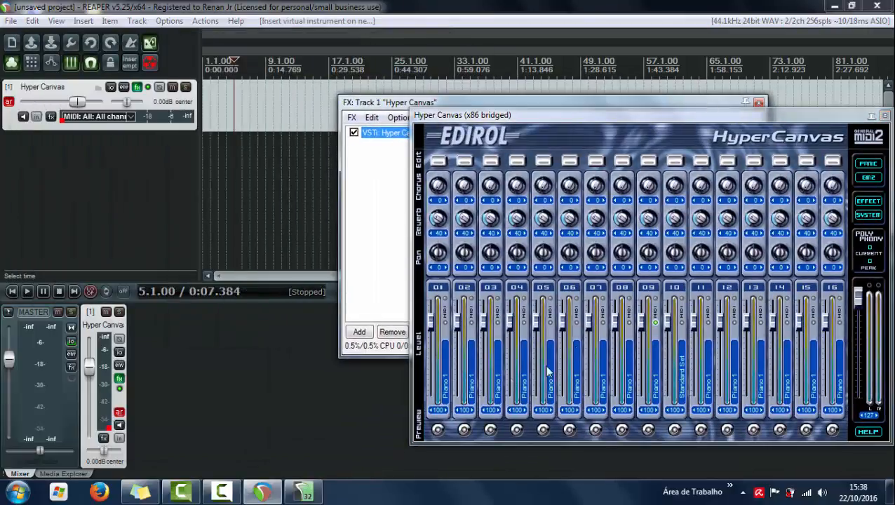
right_click(446, 389)
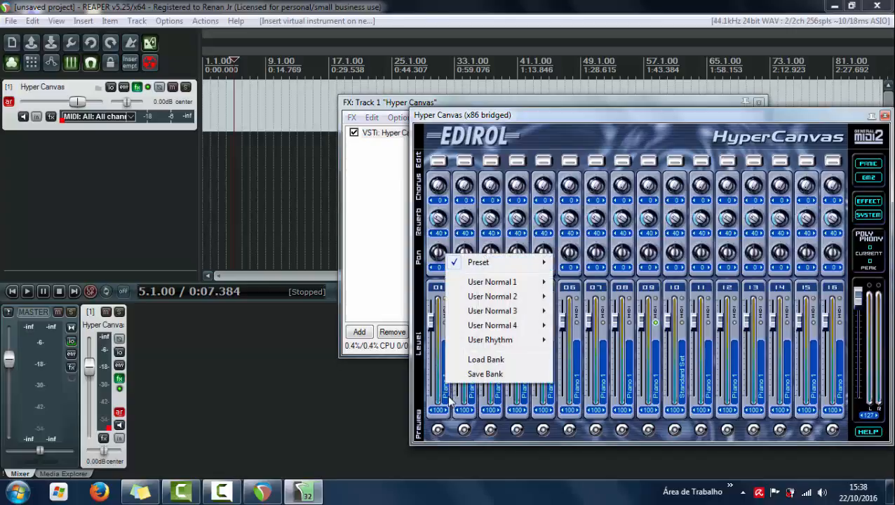
click(451, 399)
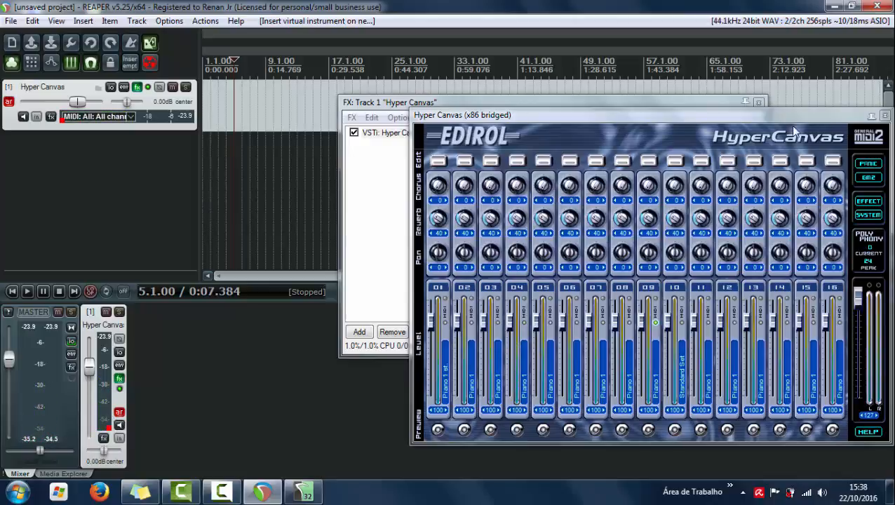
- Close the Hyper Canvas interface and the track's FX chain window
click(885, 116)
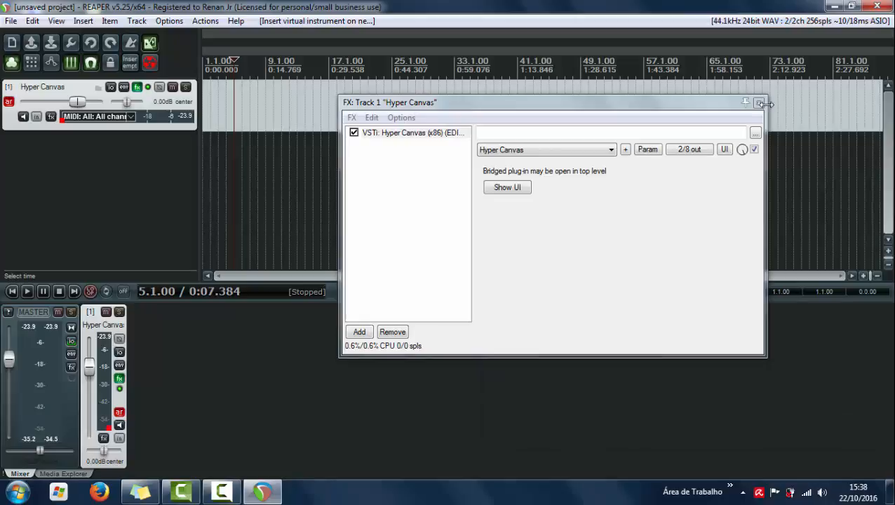
drag(577, 106, 584, 114)
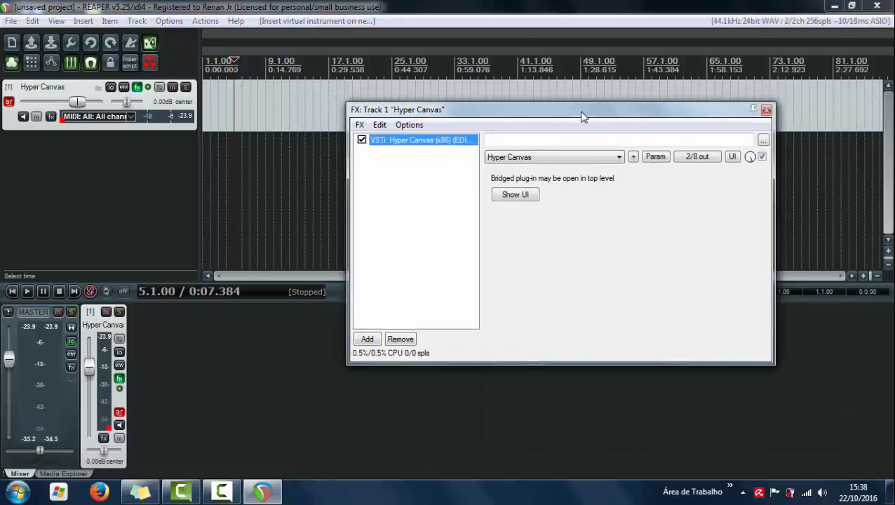
click(766, 111)
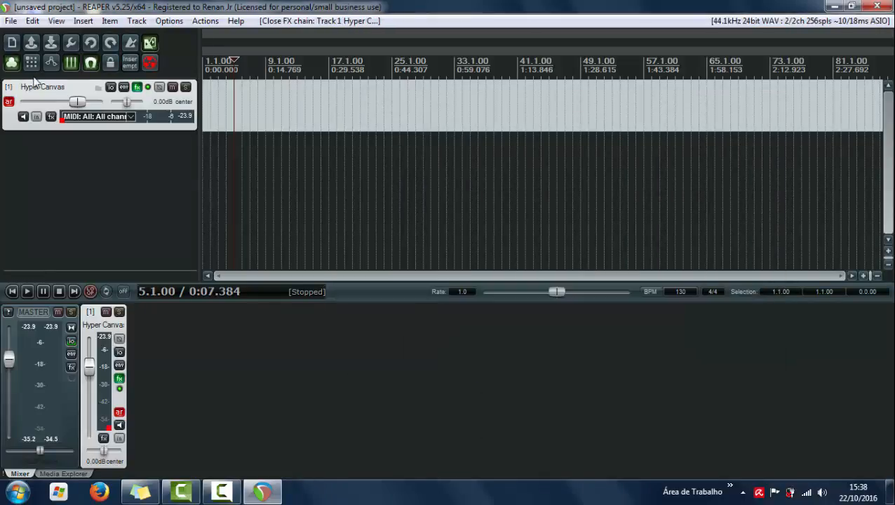
- Insert WAVESTATION (KORG) as a virtual instrument on a new track, declining the extra output routing tracks
right_click(87, 154)
click(83, 150)
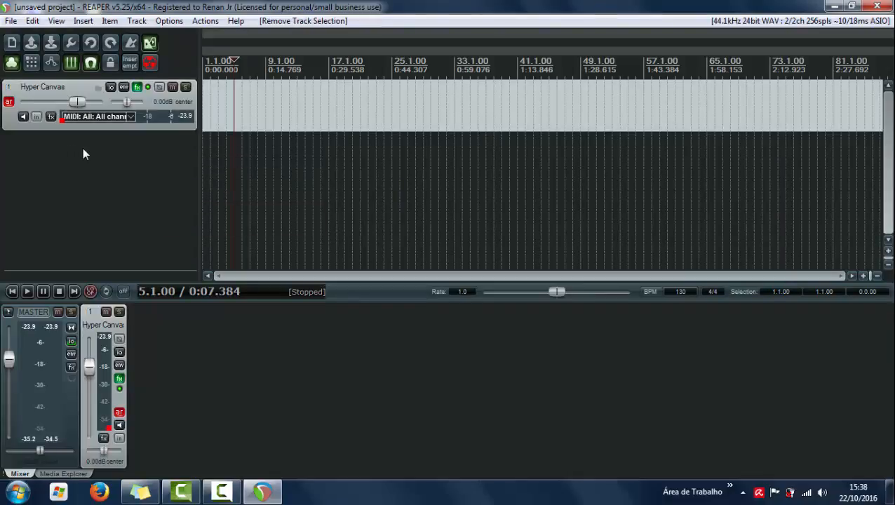
right_click(83, 149)
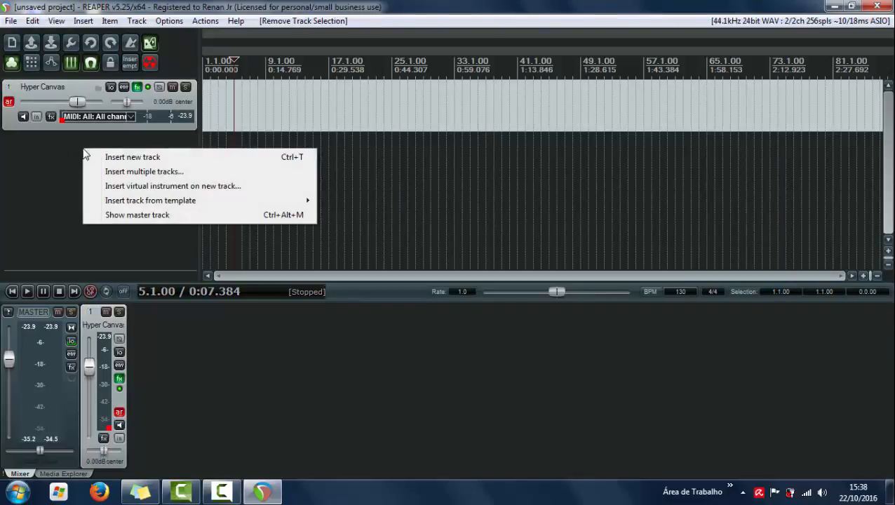
click(141, 187)
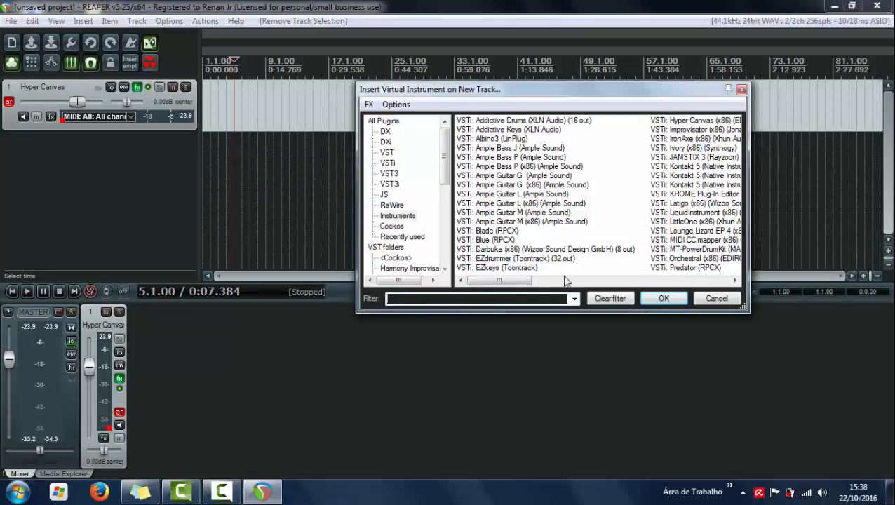
drag(516, 281, 728, 279)
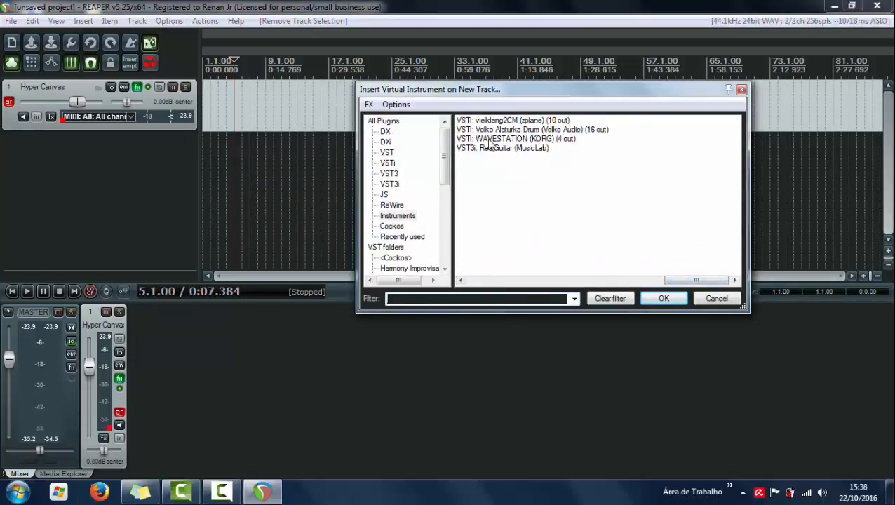
click(533, 138)
double_click(508, 139)
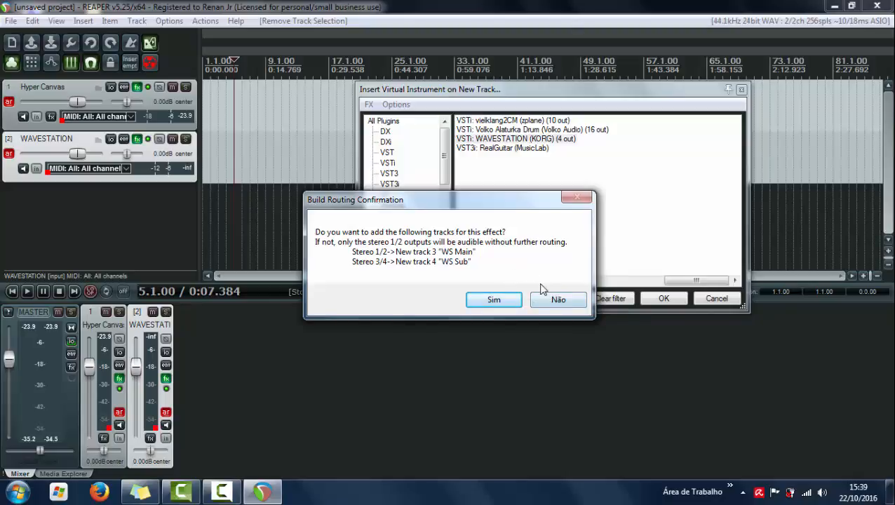
click(558, 301)
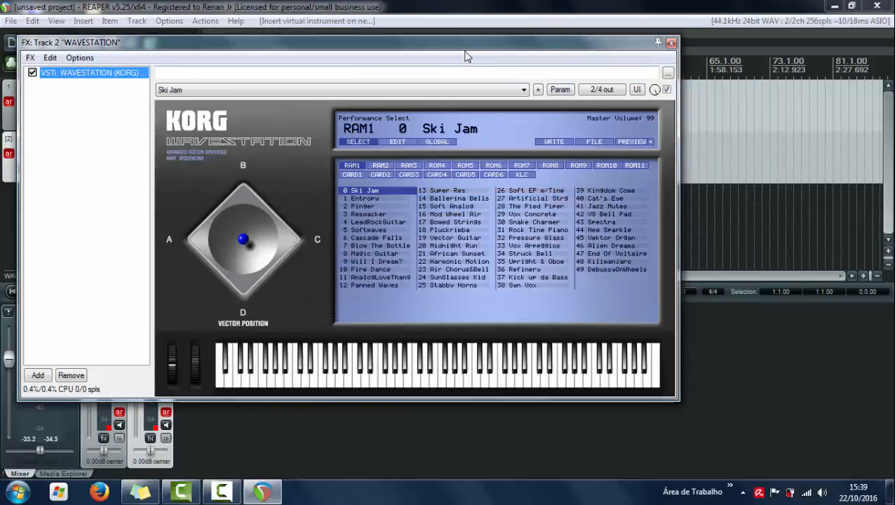
- Load performance 27 Analog Strings from the ROM5 bank in WAVESTATION and close the track's FX chain window
drag(456, 51, 547, 65)
click(584, 180)
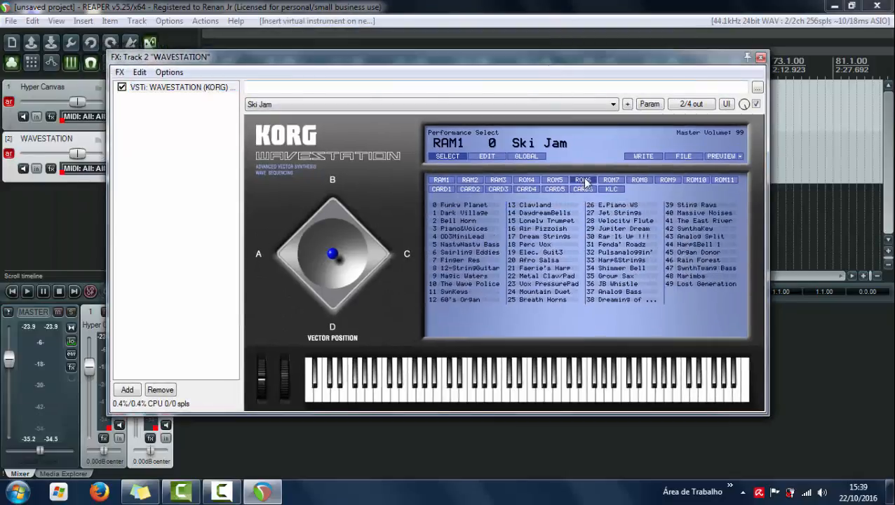
click(560, 181)
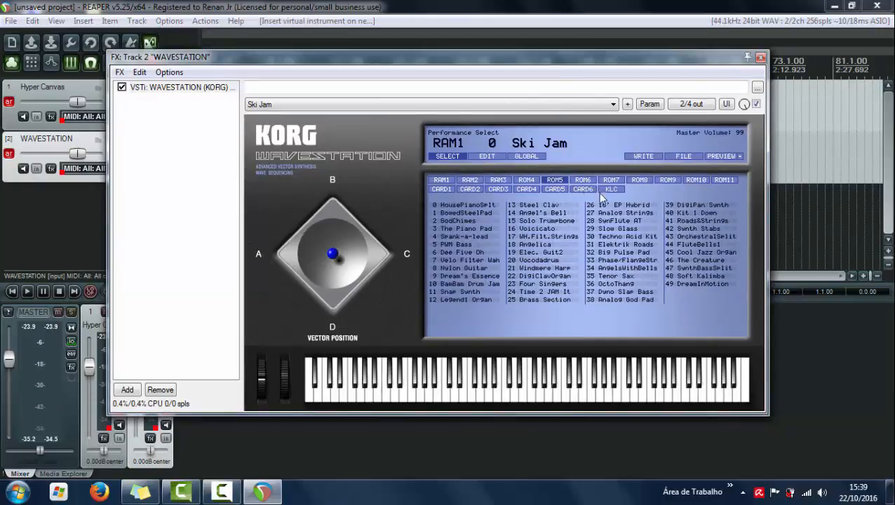
click(633, 215)
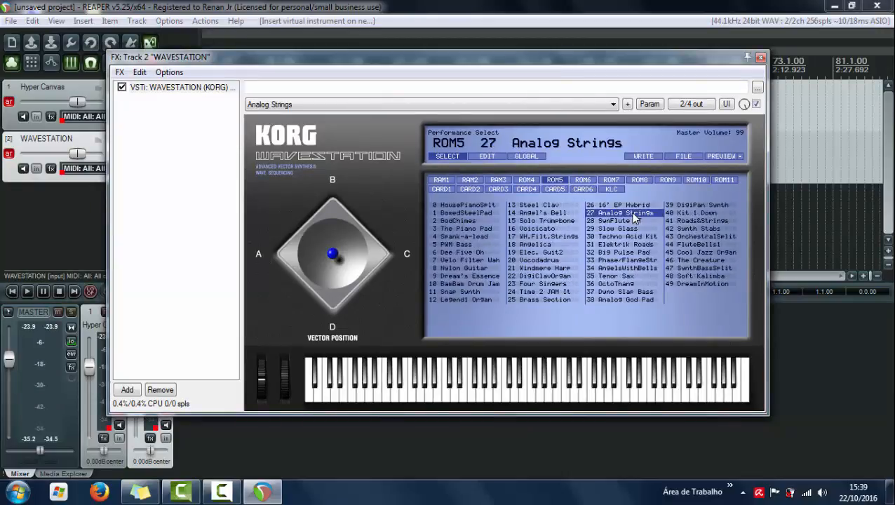
click(761, 57)
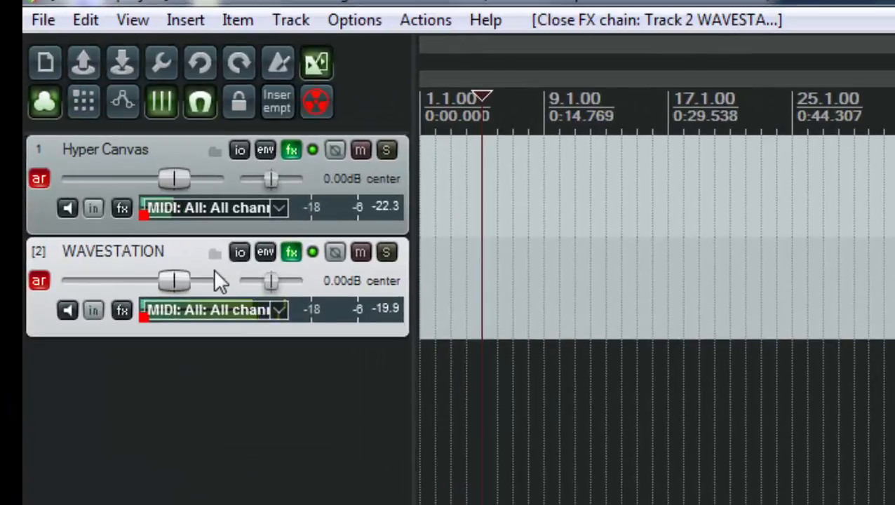
- Lower the WAVESTATION track's volume to -8.32 dB
drag(184, 278, 153, 279)
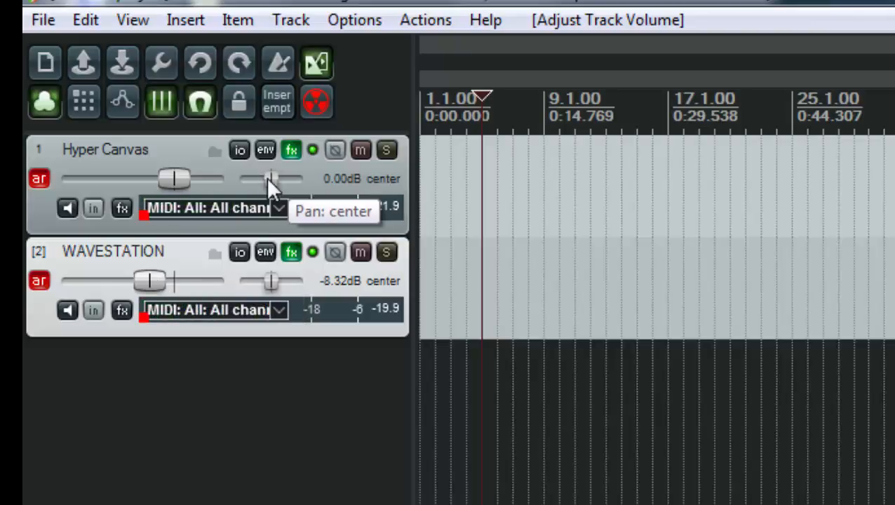
- Try panning Hyper Canvas 46% right and WAVESTATION 38% left, and reset both tracks' pan to center
drag(267, 177, 284, 175)
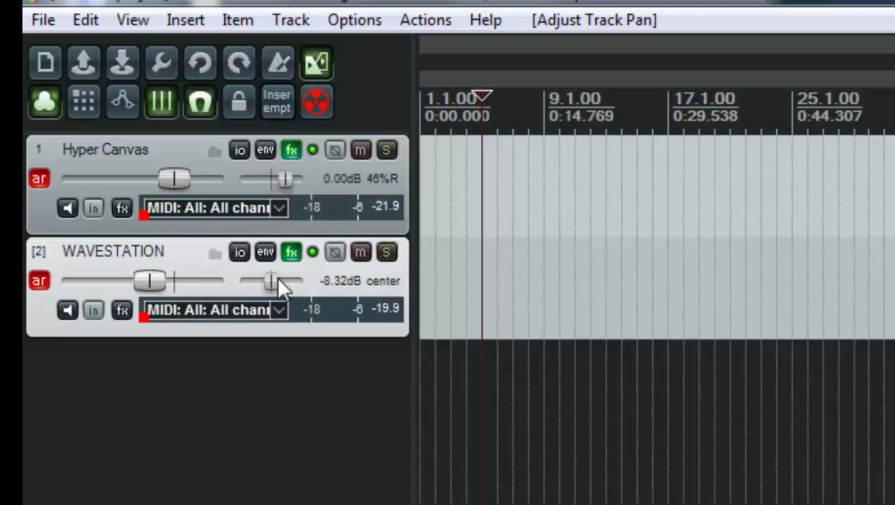
drag(277, 277, 267, 279)
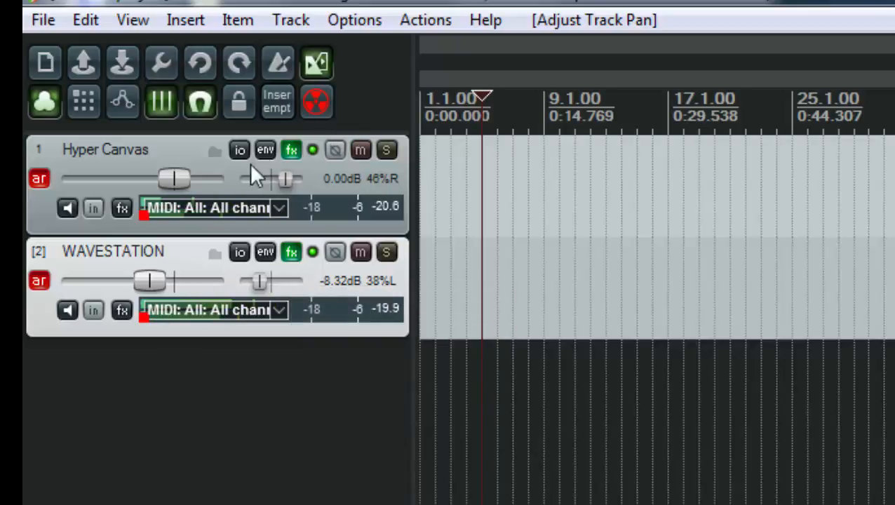
double_click(288, 177)
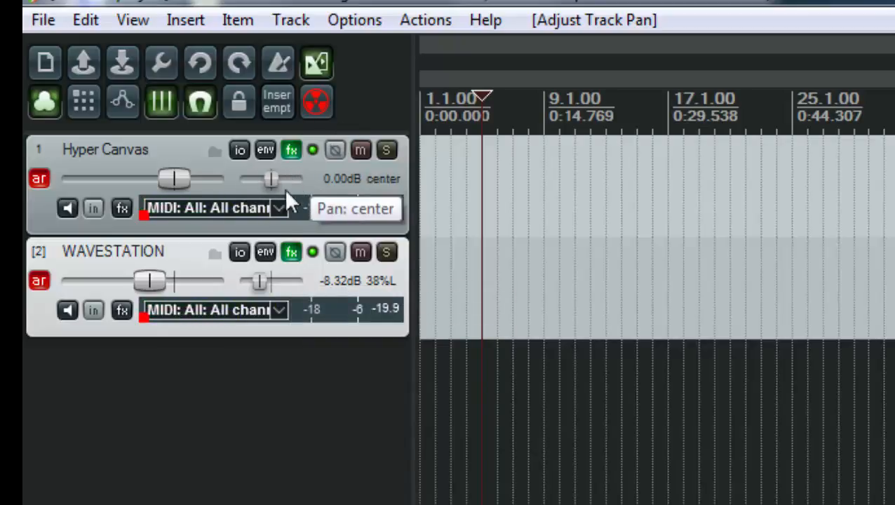
double_click(256, 278)
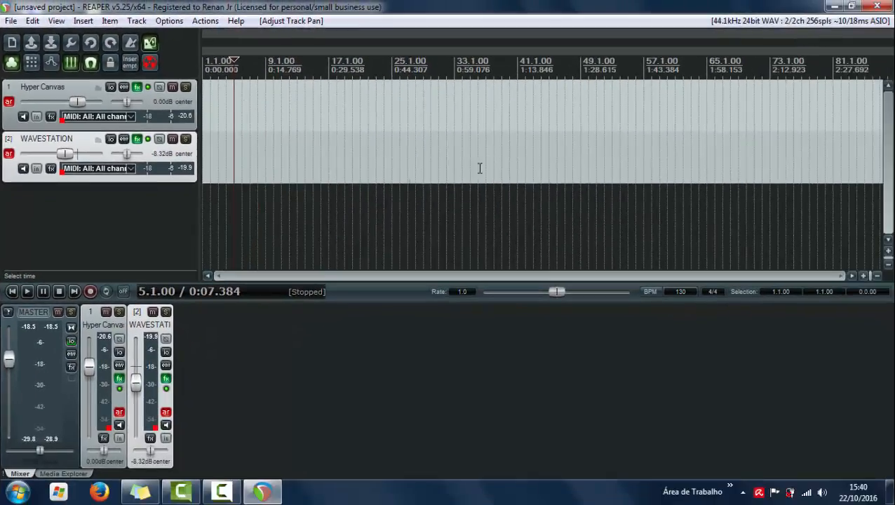
- Record a MIDI performance of about 27 seconds on both armed tracks, starting from the project start
click(12, 291)
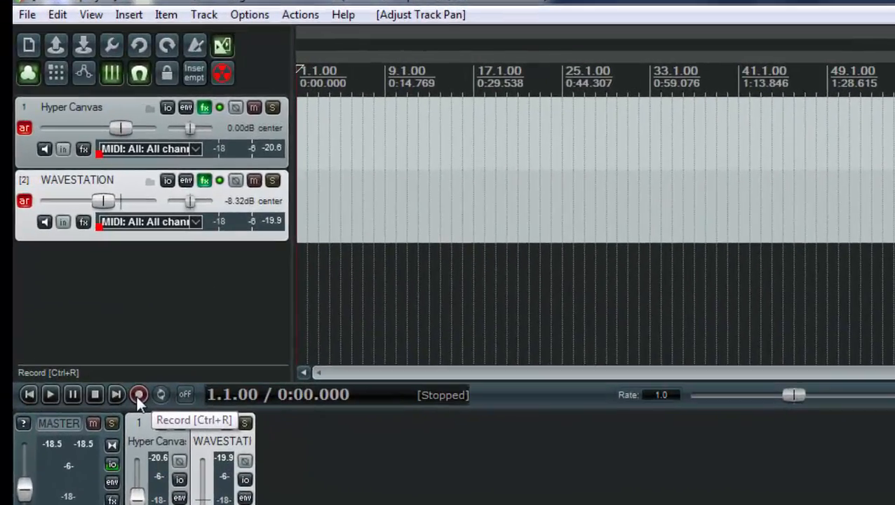
click(139, 396)
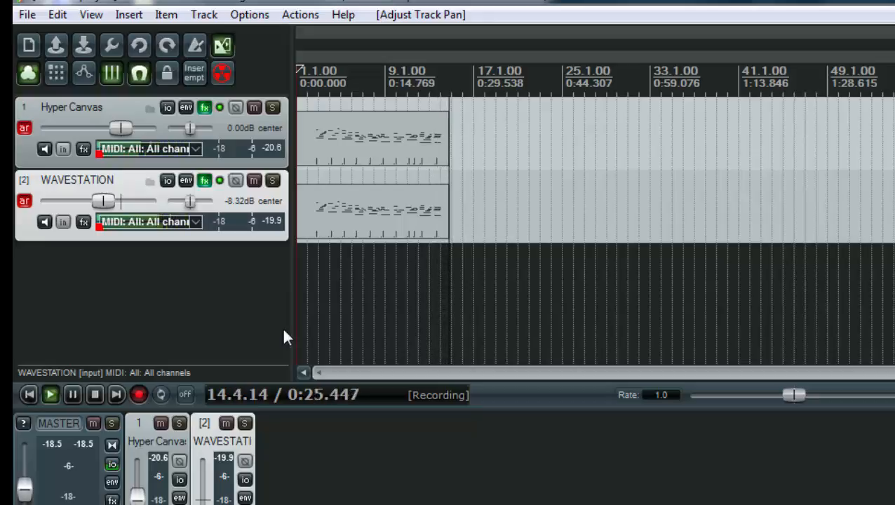
key(space)
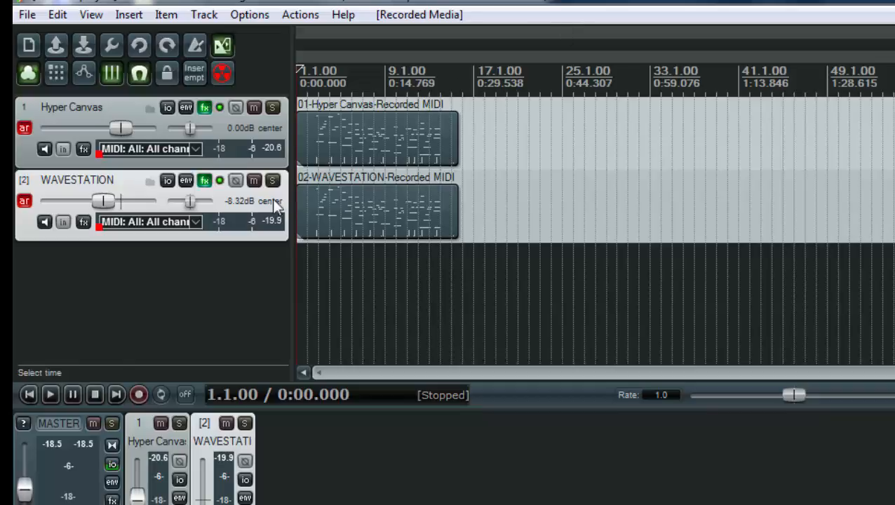
- Select each recorded MIDI item in turn and open the Hyper Canvas recording in the MIDI editor
click(363, 150)
click(356, 201)
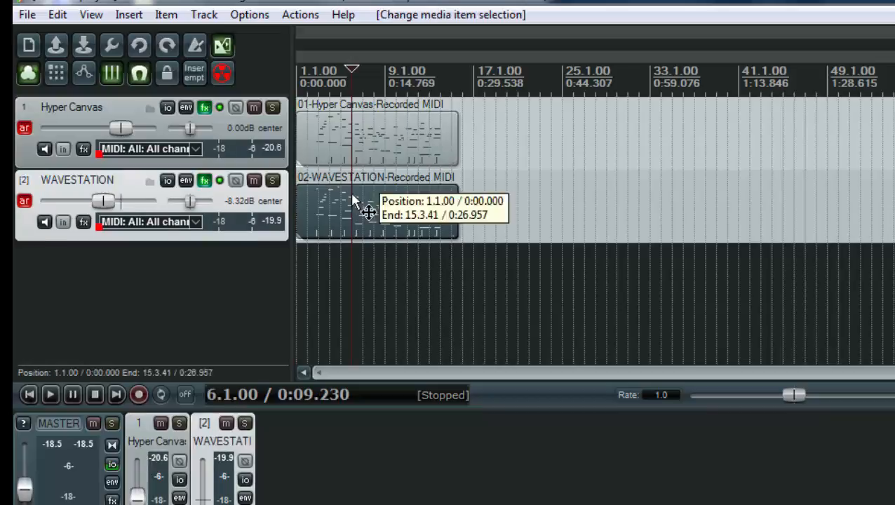
click(362, 149)
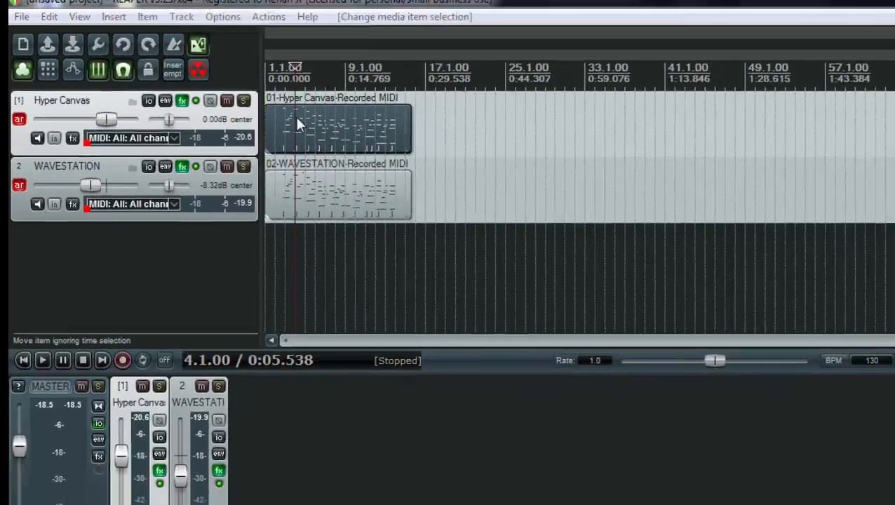
double_click(326, 140)
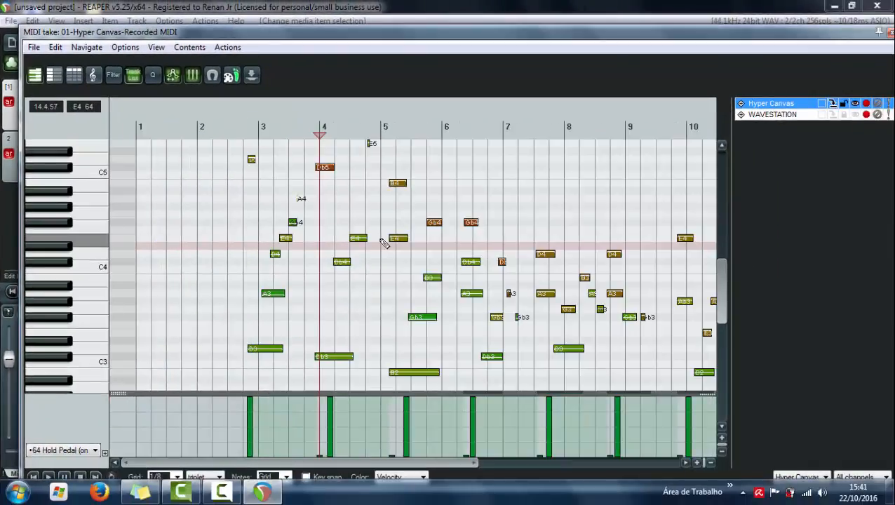
- Raise the Db5 note at measure 4 to D5 and on to E5, playing back the passage after each move
scroll(385, 243, up, 5)
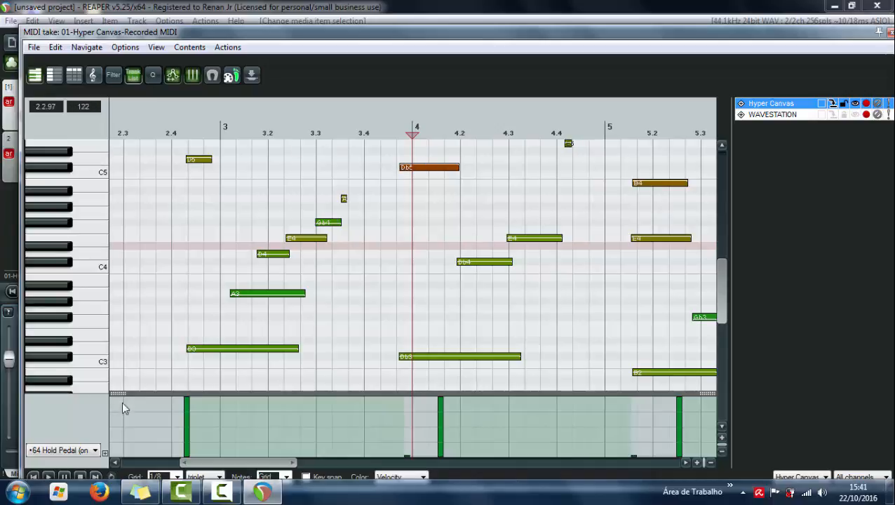
click(424, 170)
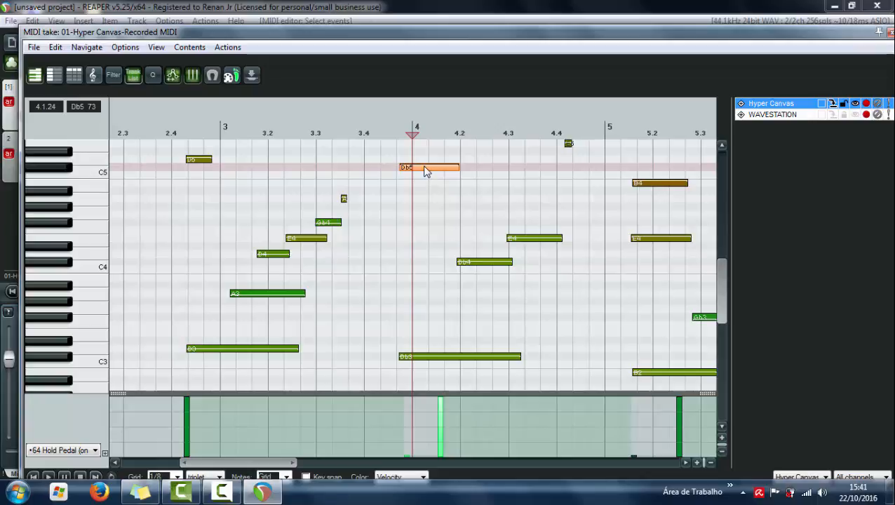
mouse_move(425, 169)
mouse_down()
mouse_move(426, 183)
mouse_move(425, 160)
mouse_up()
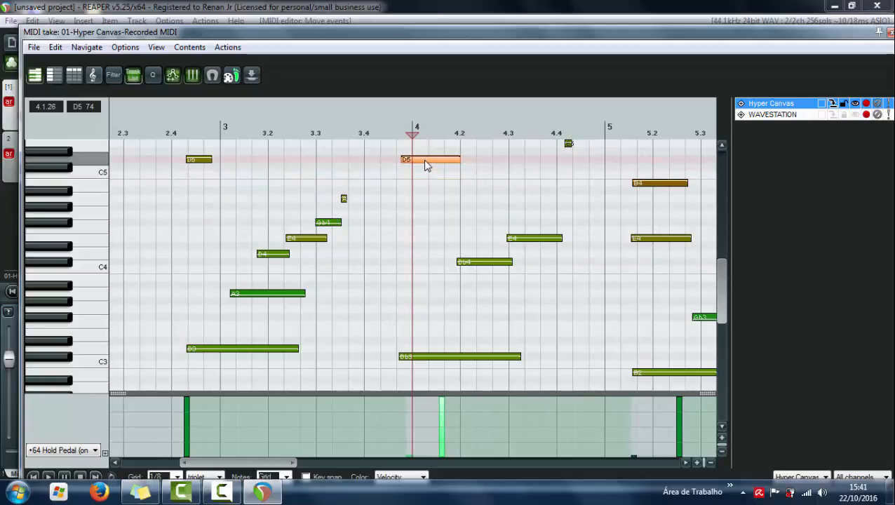
click(355, 127)
key(space)
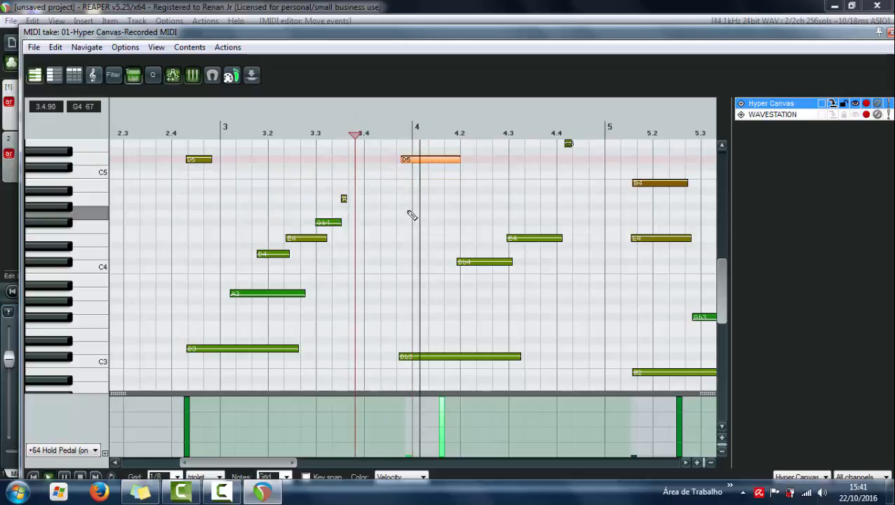
key(space)
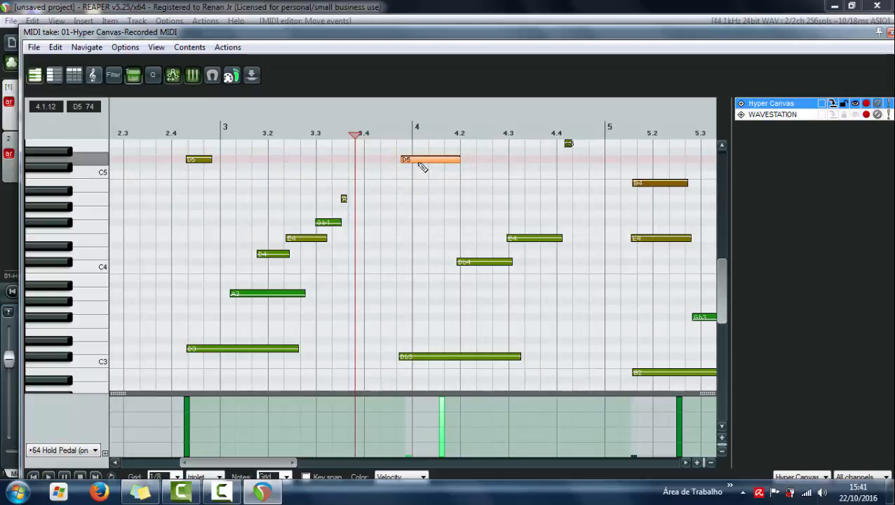
drag(422, 158, 422, 151)
key(space)
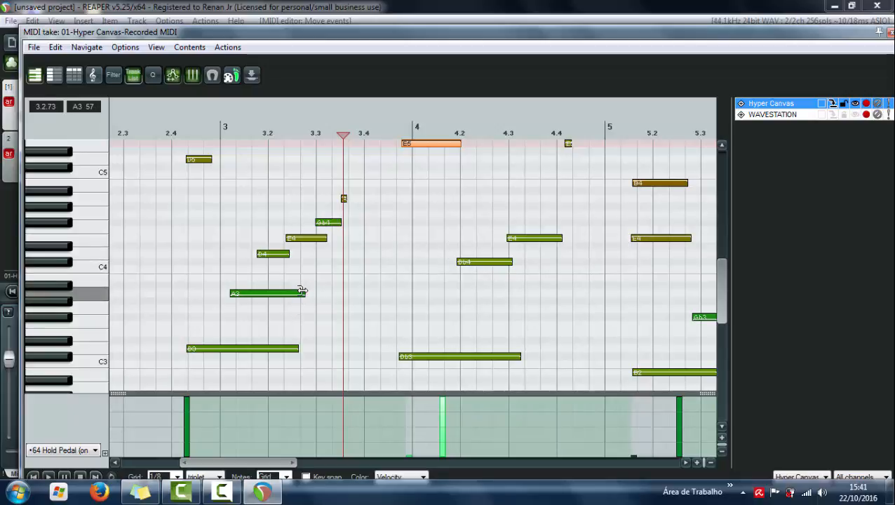
- Extend the D3 note starting before measure 3 to about 3.4.29 and the D5 note above it to just past 3.2, and play back from 2.4
drag(298, 348, 377, 339)
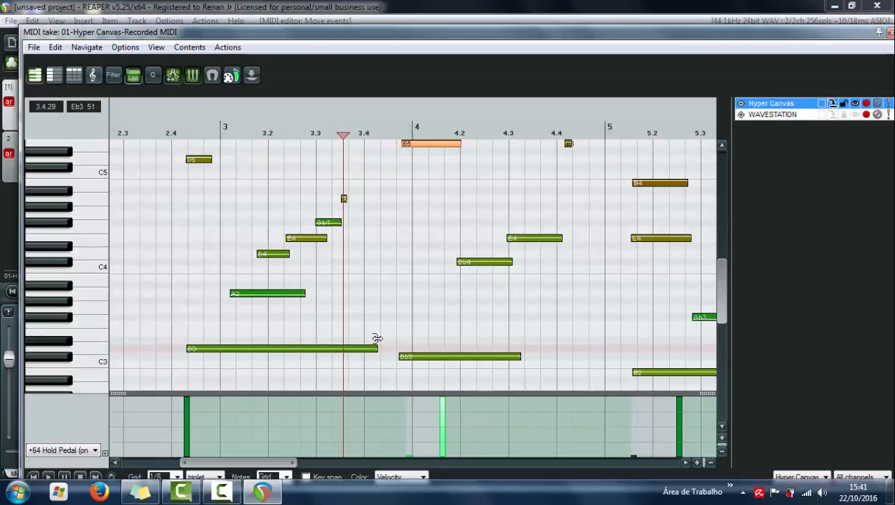
drag(211, 160, 270, 163)
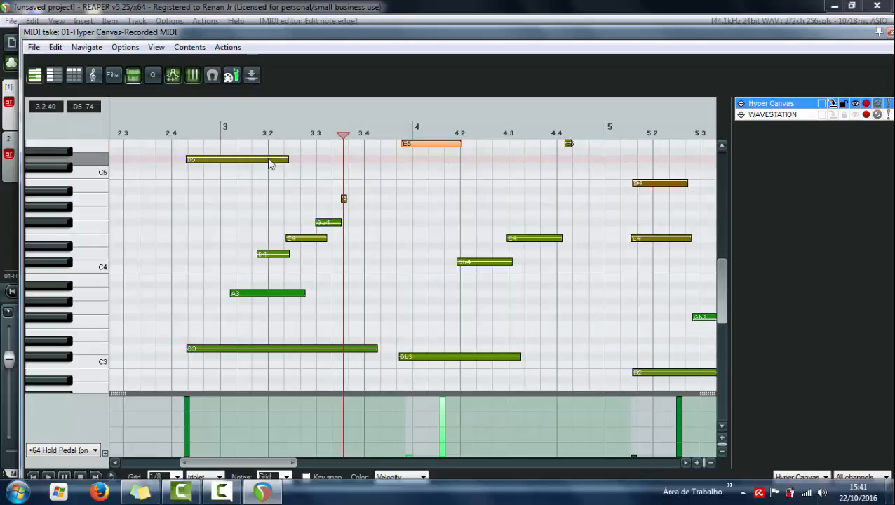
click(172, 132)
key(space)
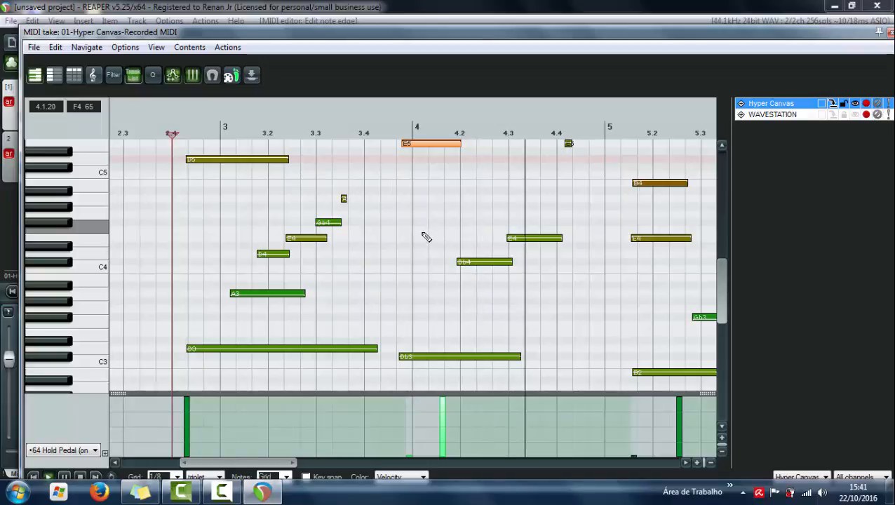
key(space)
- Transpose all notes of the Hyper Canvas recording up by 2 semitones
key(ctrl+a)
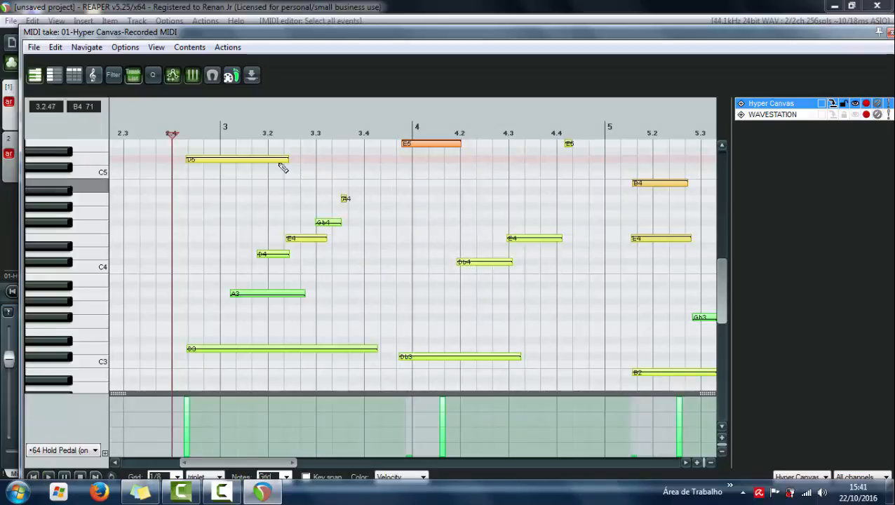
click(56, 48)
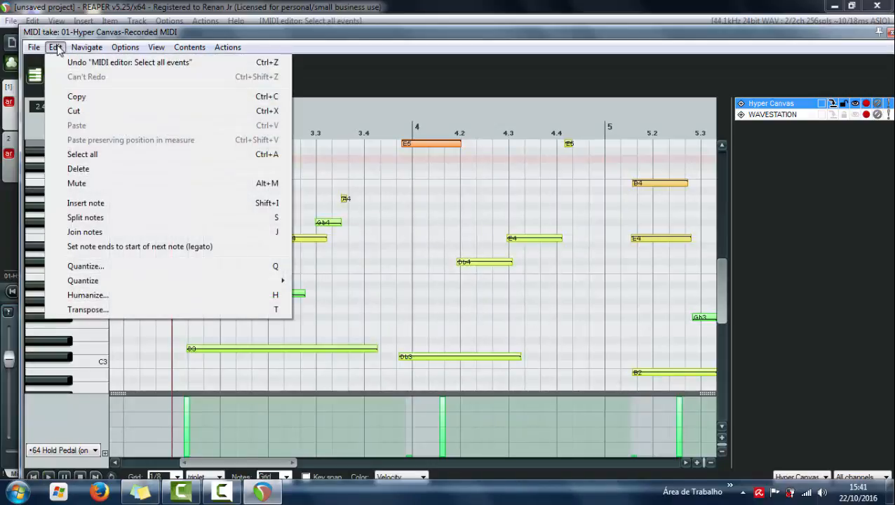
click(87, 310)
drag(221, 66, 301, 75)
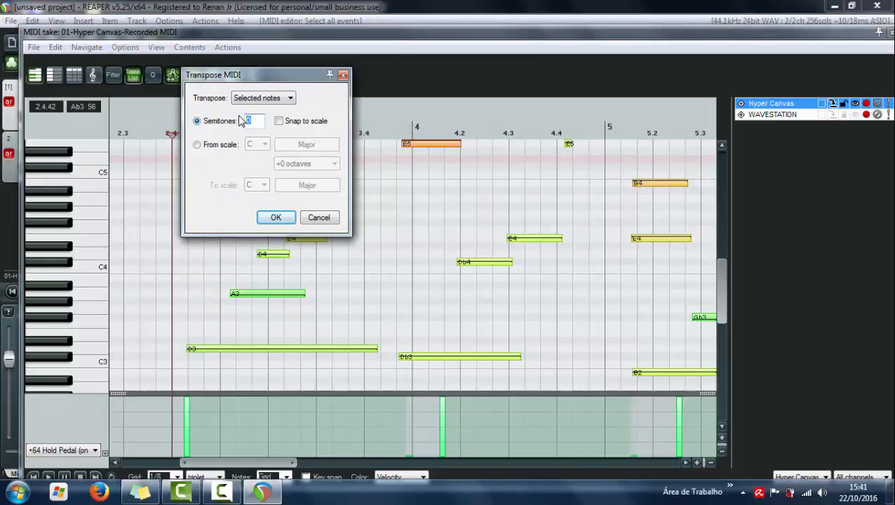
text(2)
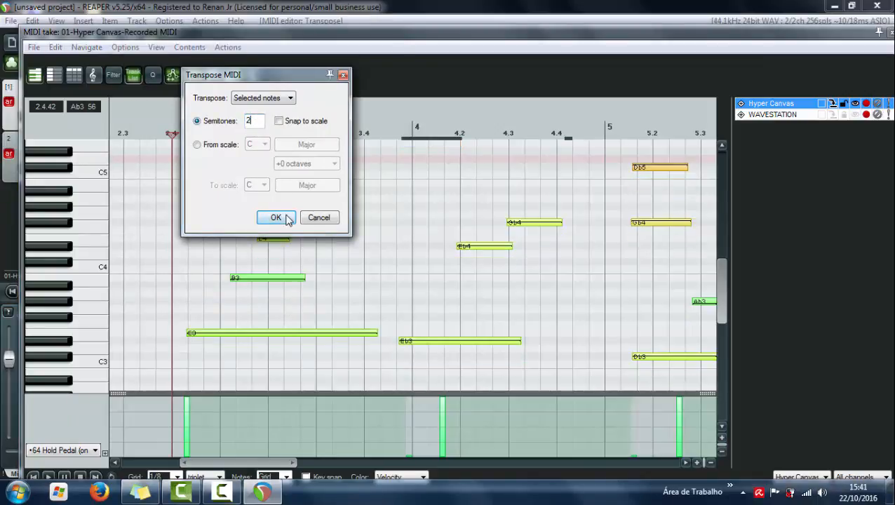
click(276, 218)
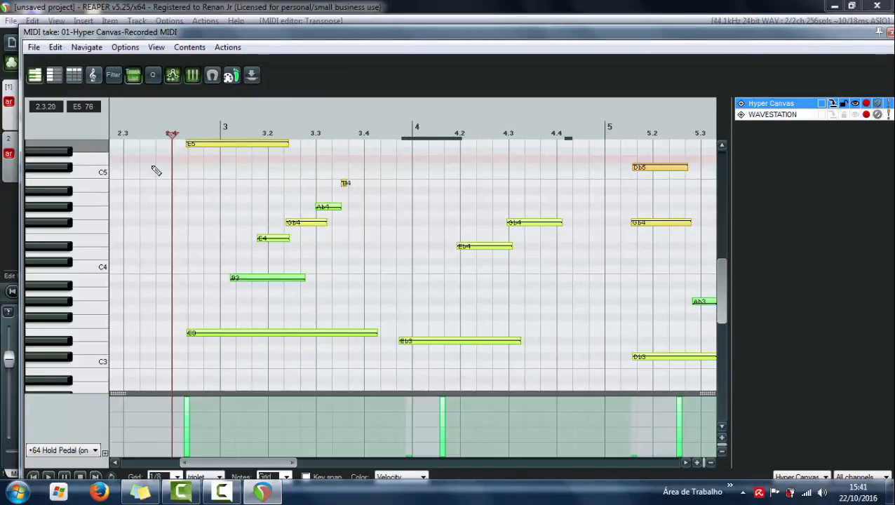
- Transpose all notes of the Hyper Canvas recording up by 12 semitones, play back the passage, and close the MIDI editor
key(space)
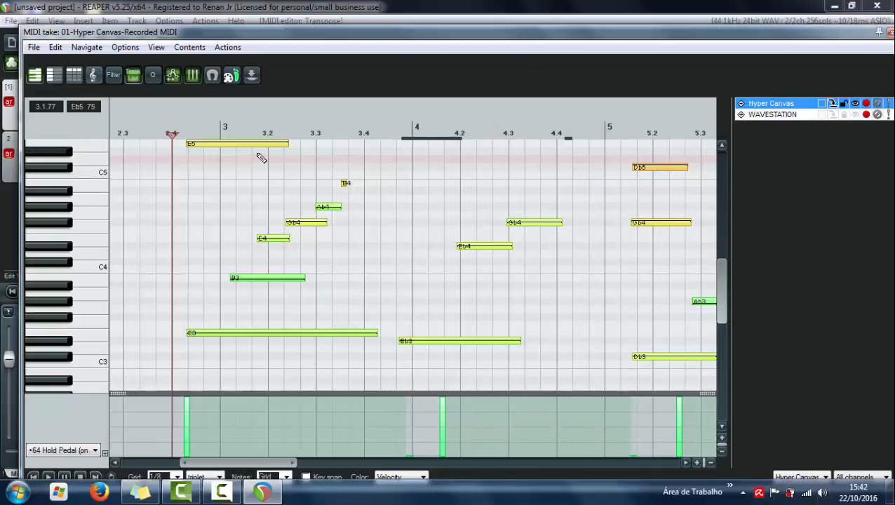
click(62, 49)
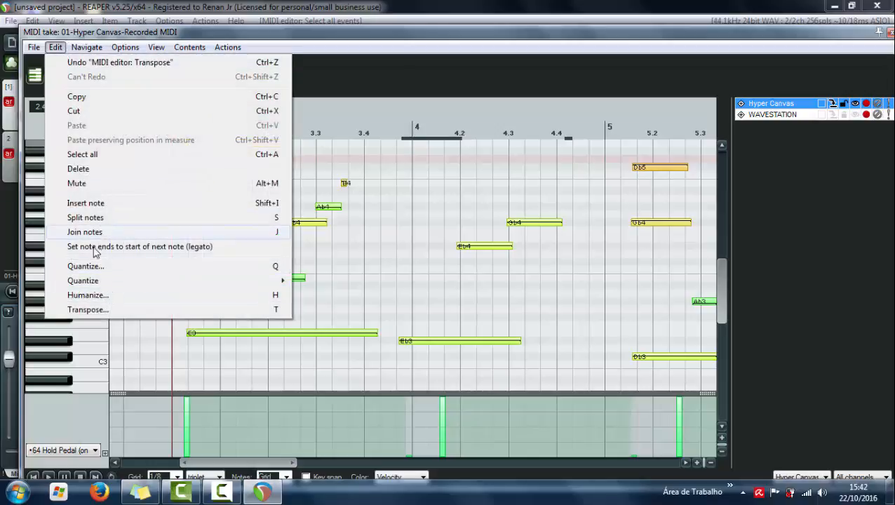
click(88, 309)
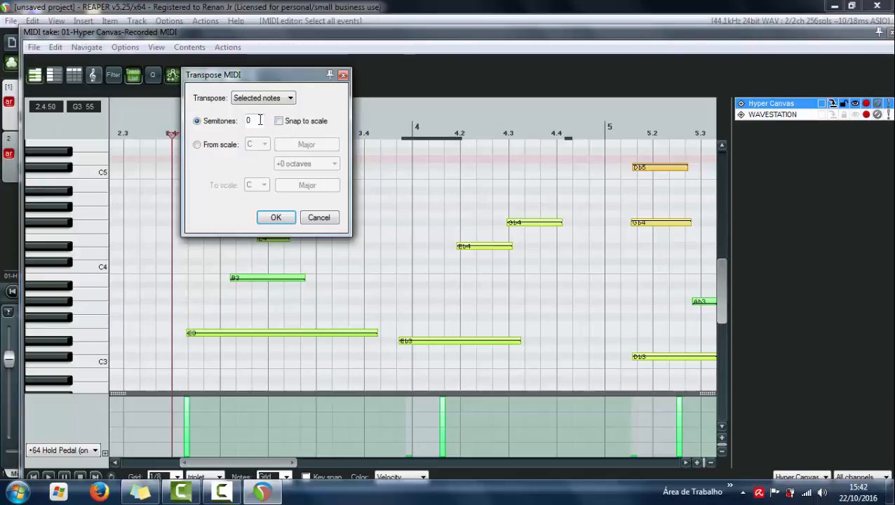
text(12)
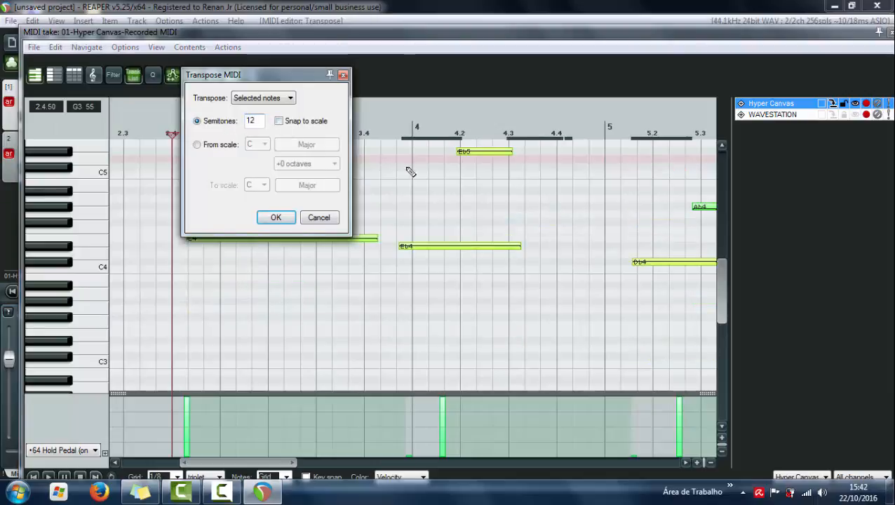
click(275, 218)
key(space)
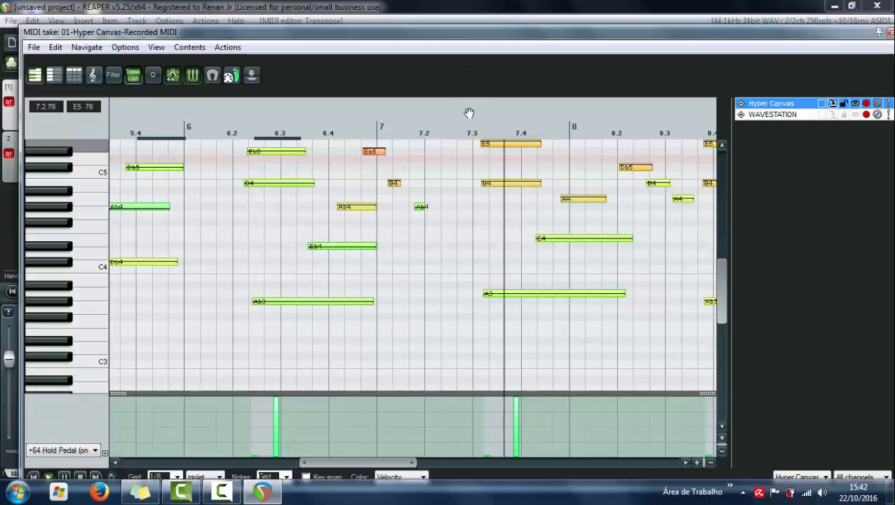
key(space)
key(Escape)
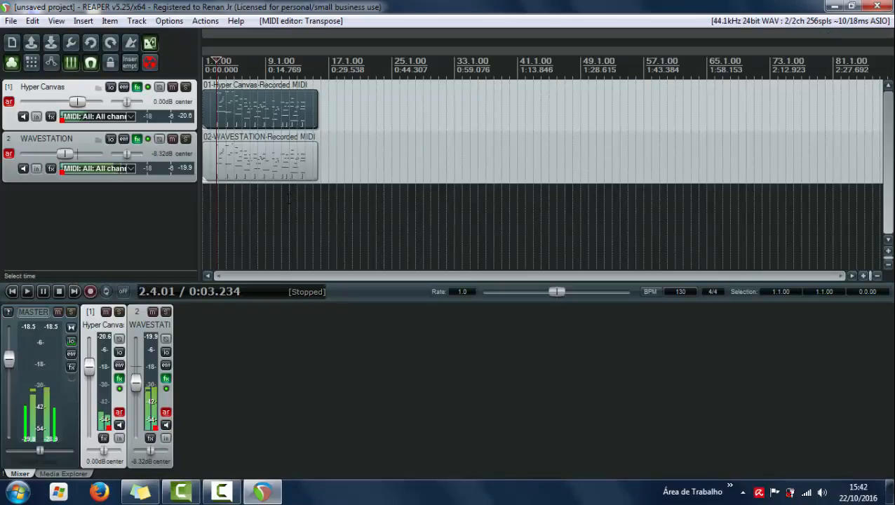
- Replace the Hyper Canvas recording with a copy of the WAVESTATION item and place the edit cursor at 2.1
click(211, 66)
key(space)
key(space)
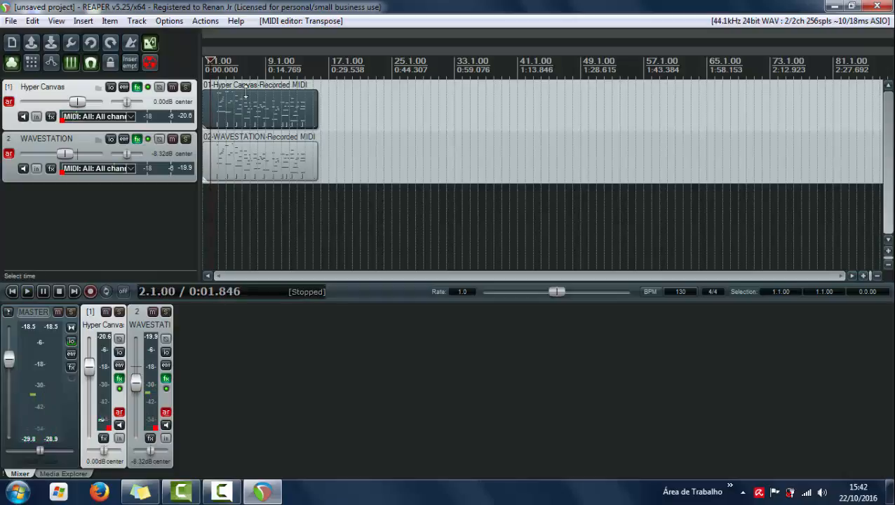
click(251, 111)
key(Delete)
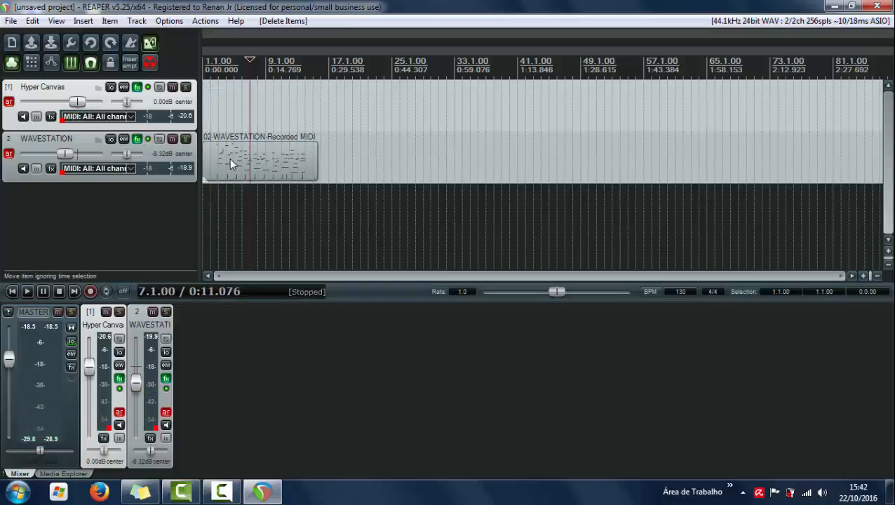
drag(230, 158, 233, 117)
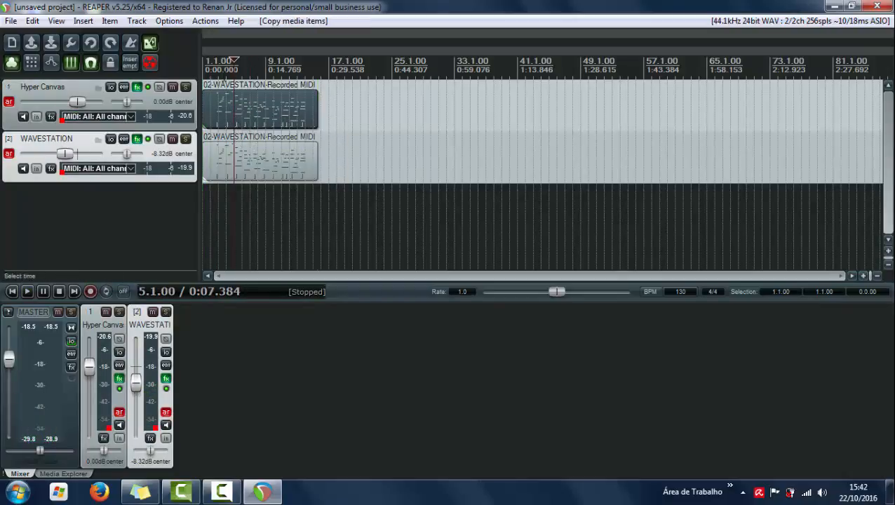
click(208, 68)
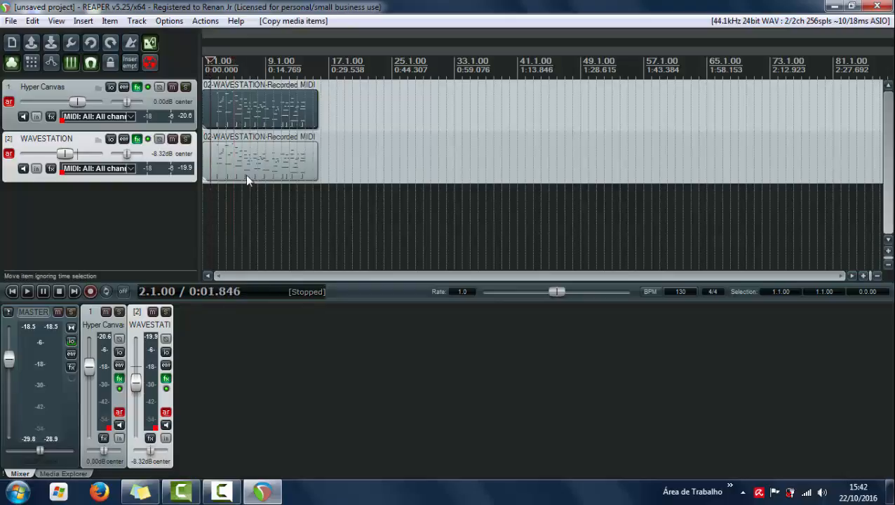
scroll(284, 169, up, 4)
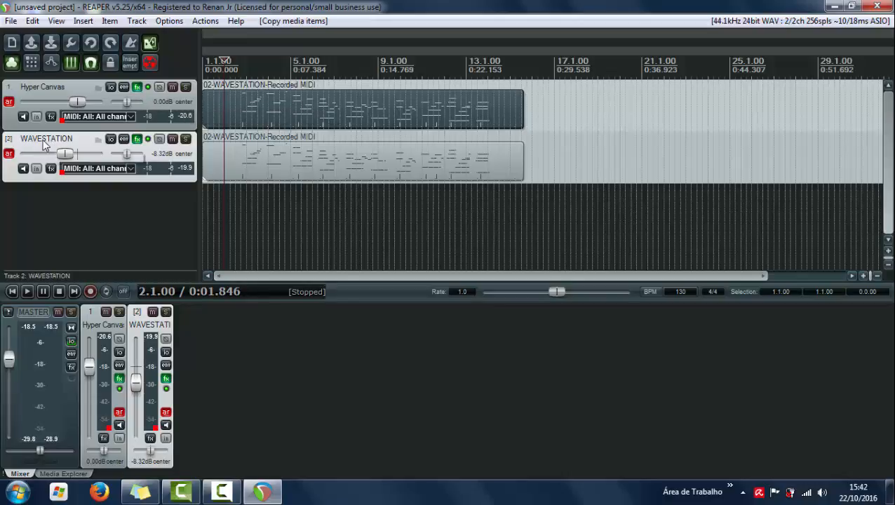
- Remove the WAVESTATION instrument from track 2's effects chain
click(136, 139)
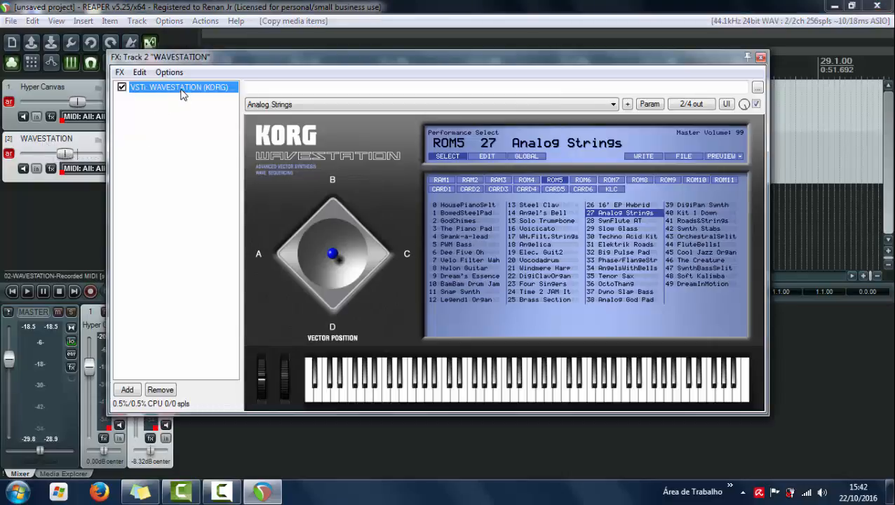
key(Delete)
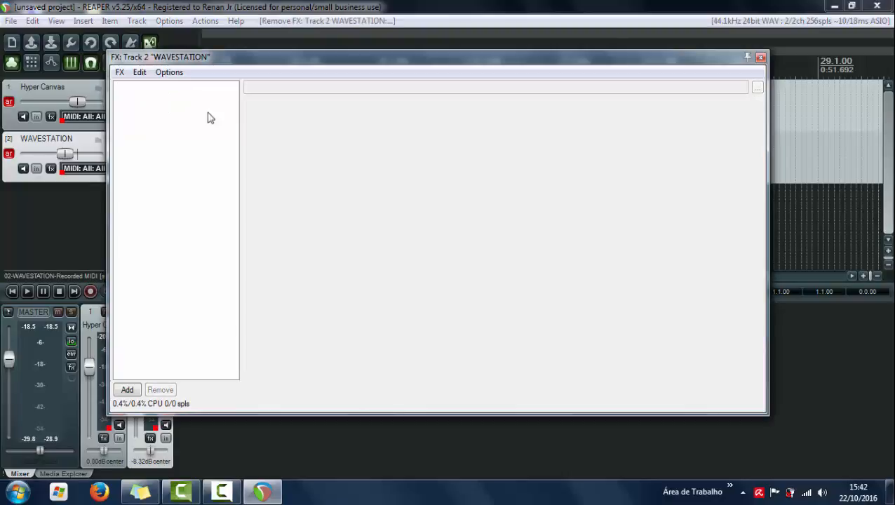
click(760, 57)
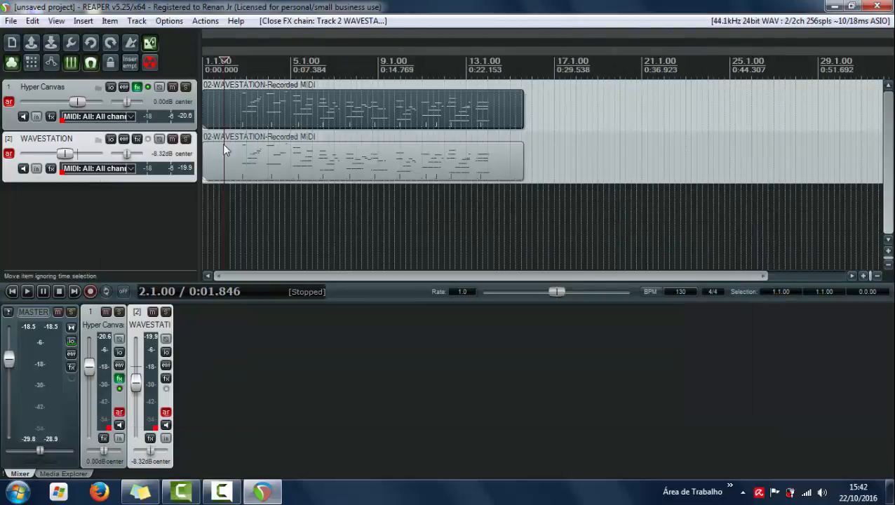
- Show the Hyper Canvas instrument interface on track 1 to view its 16 MIDI parts
click(136, 87)
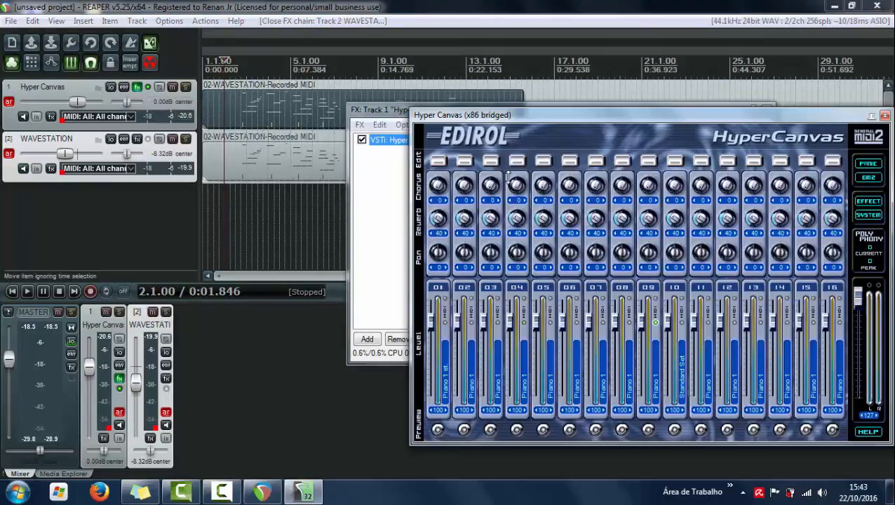
click(886, 116)
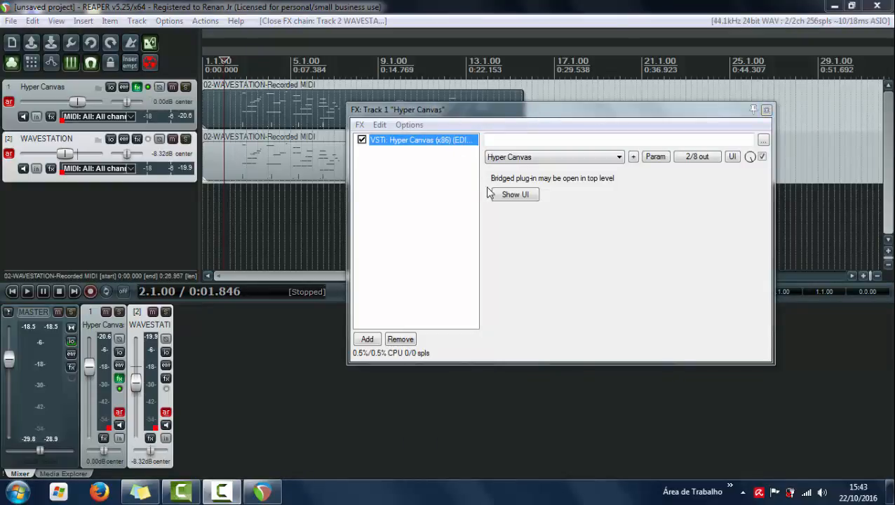
click(511, 195)
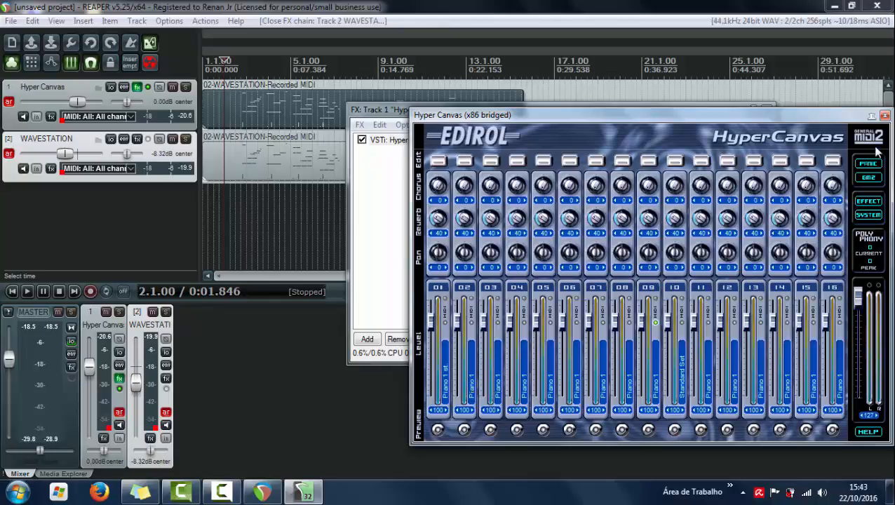
- Assign all notes of the item on the Hyper Canvas track to MIDI channel 1 through their note properties
double_click(250, 106)
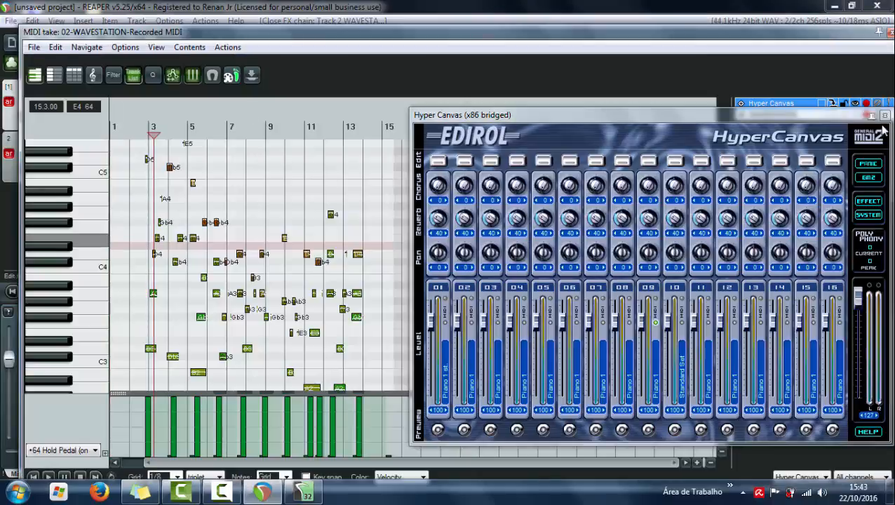
click(884, 115)
scroll(330, 239, up, 5)
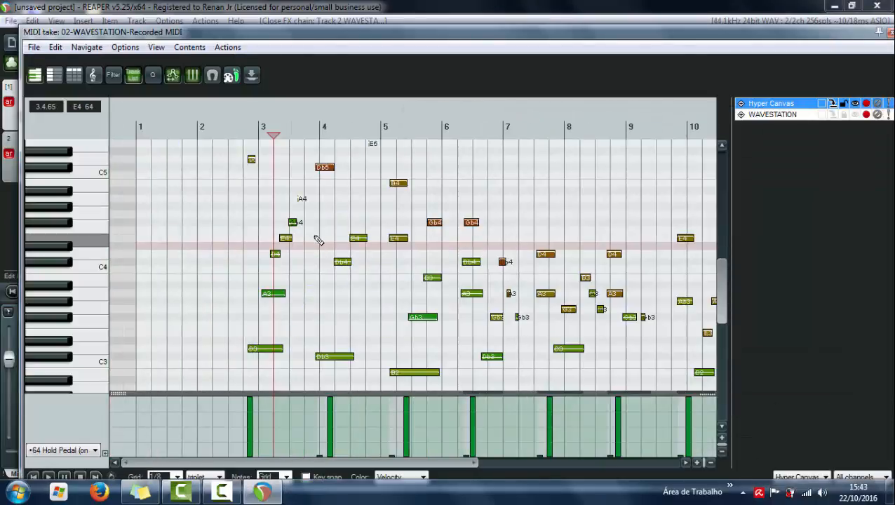
key(ctrl+a)
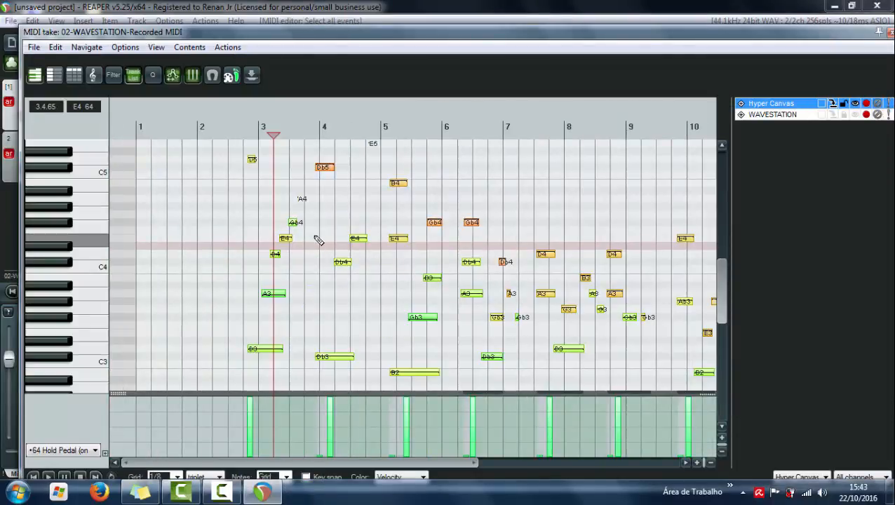
right_click(326, 170)
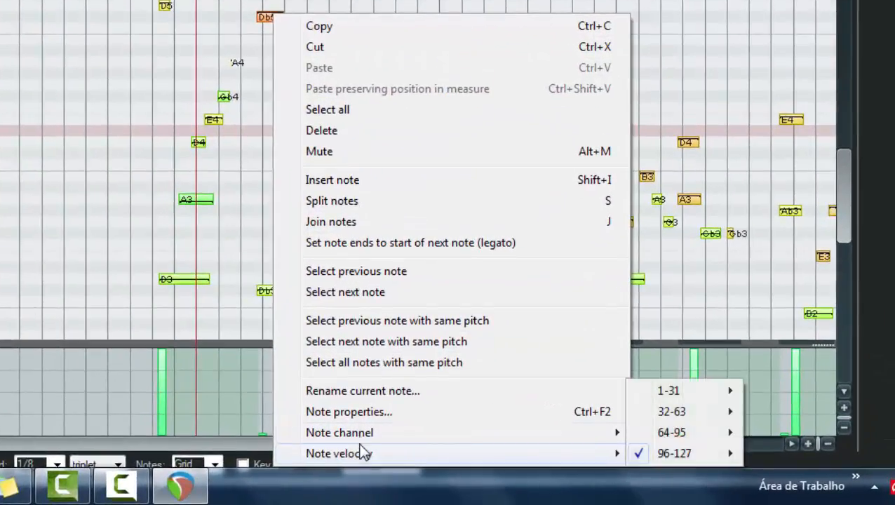
click(359, 413)
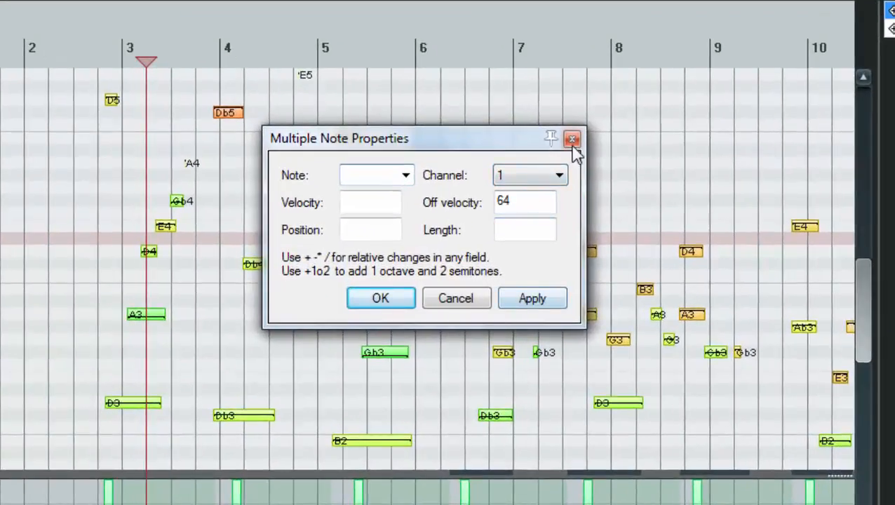
click(572, 141)
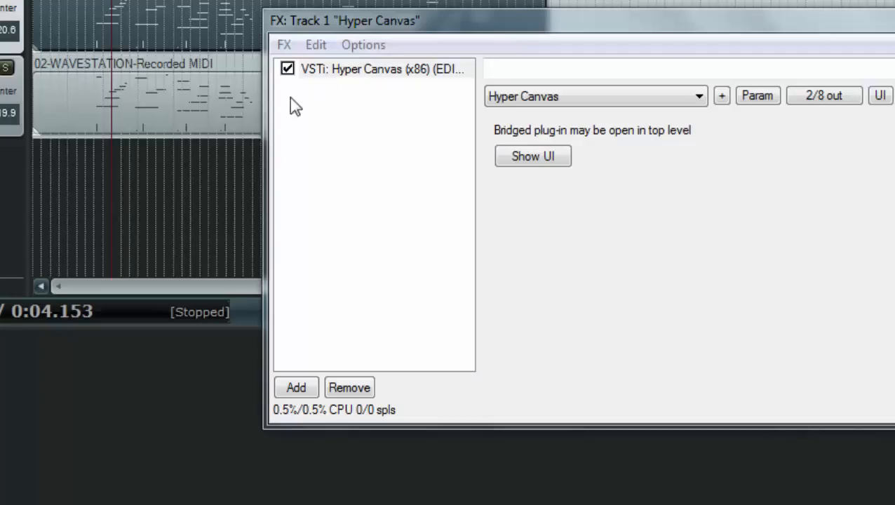
- Assign all notes of the WAVESTATION track's item to MIDI channel 2, and close the MIDI editor and effects window
click(167, 103)
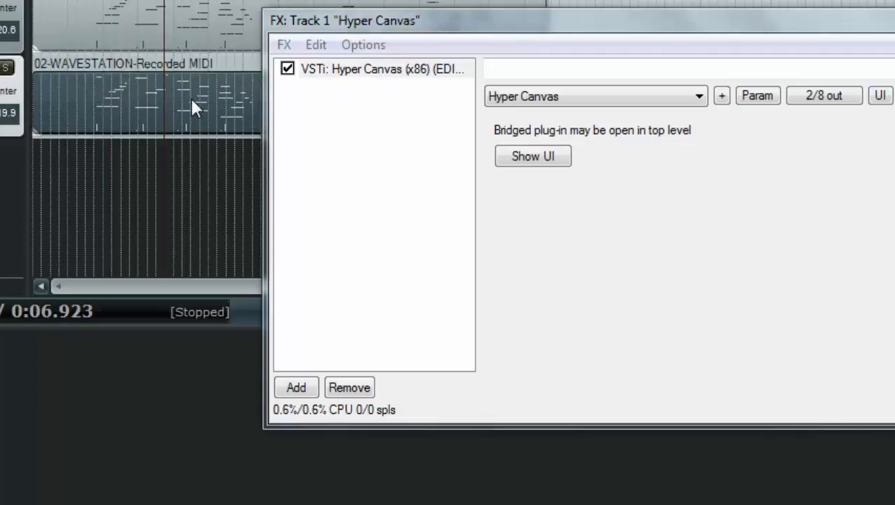
double_click(191, 106)
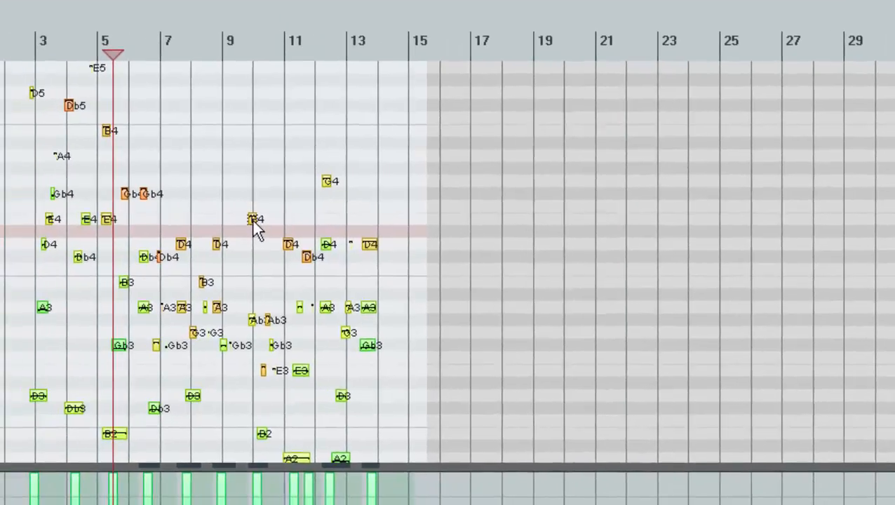
right_click(167, 238)
click(330, 502)
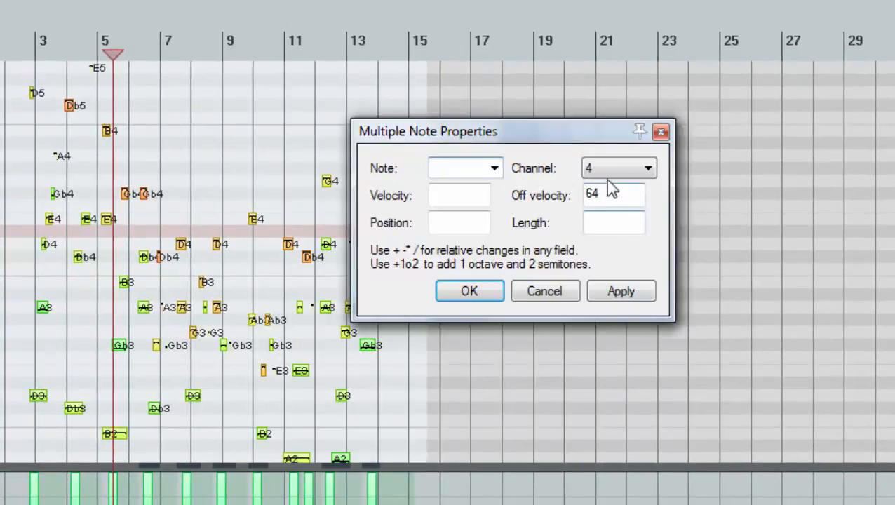
click(631, 174)
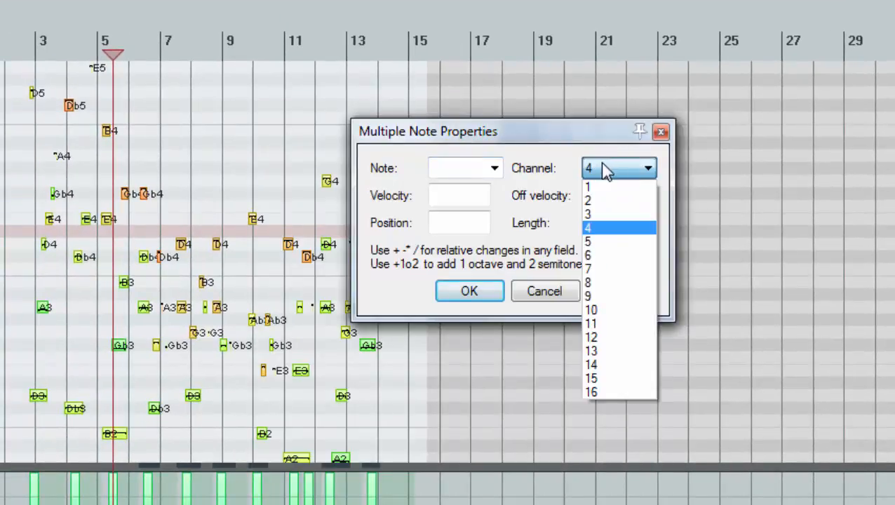
click(604, 201)
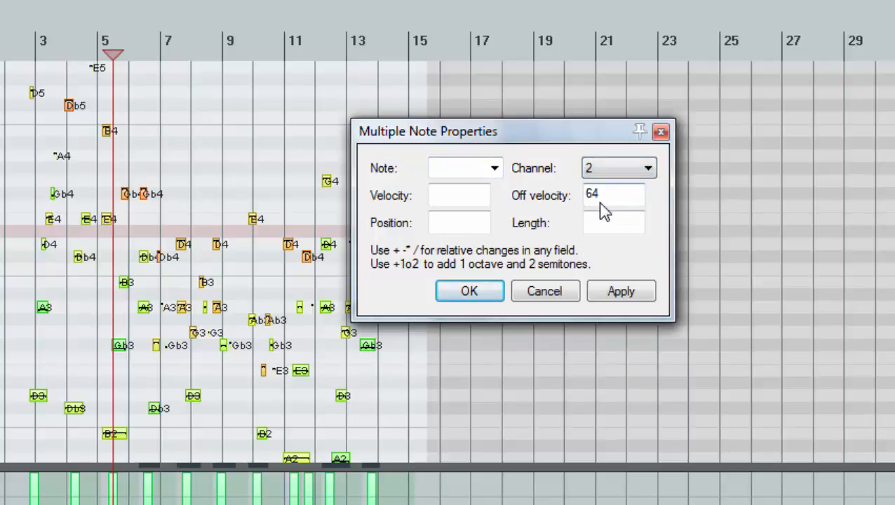
click(623, 293)
click(469, 291)
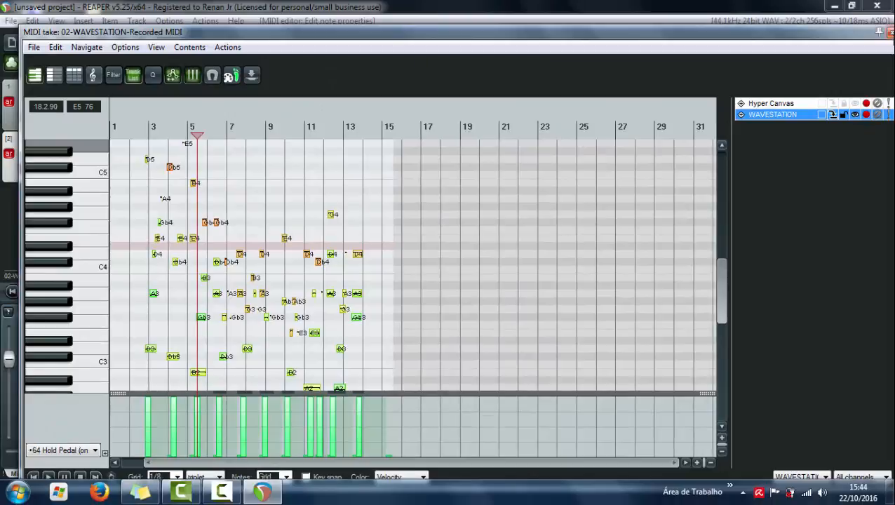
click(881, 33)
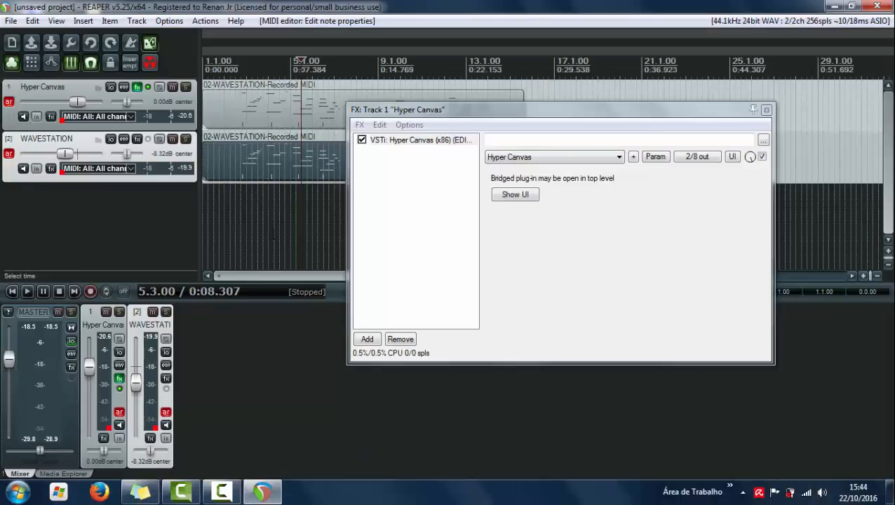
click(761, 114)
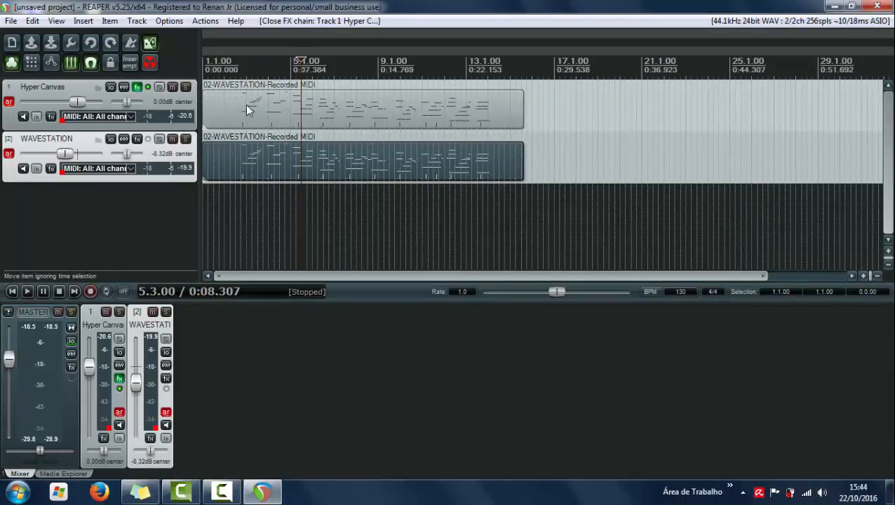
- Assign the Ensemble preset 050 000 Slow Strings to Hyper Canvas part 02, and close the instrument and effects windows
click(137, 88)
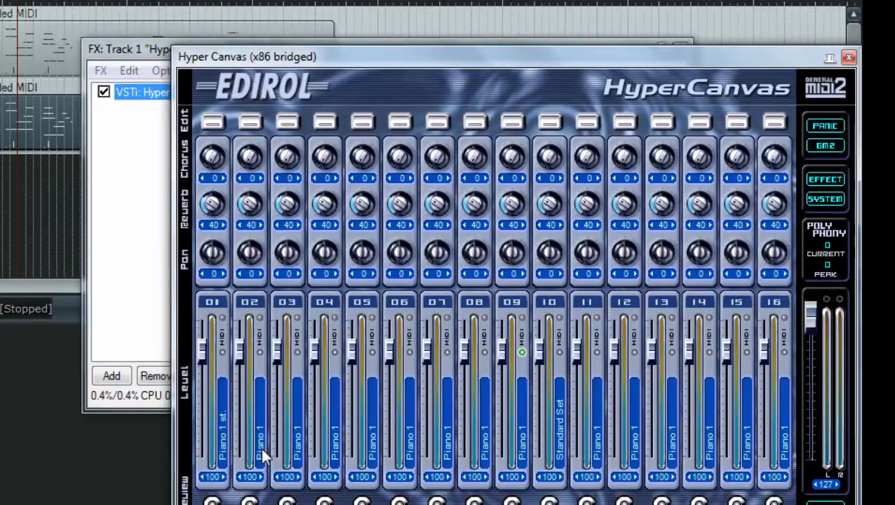
right_click(261, 447)
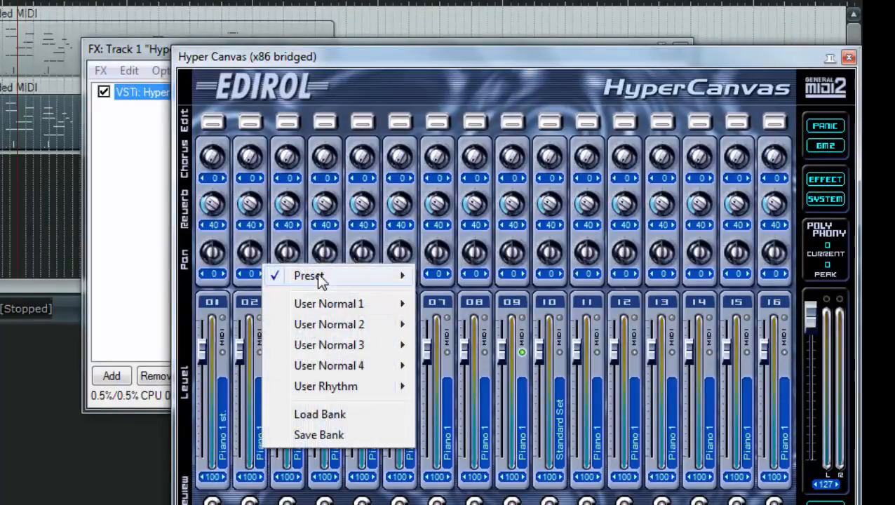
mouse_move(320, 279)
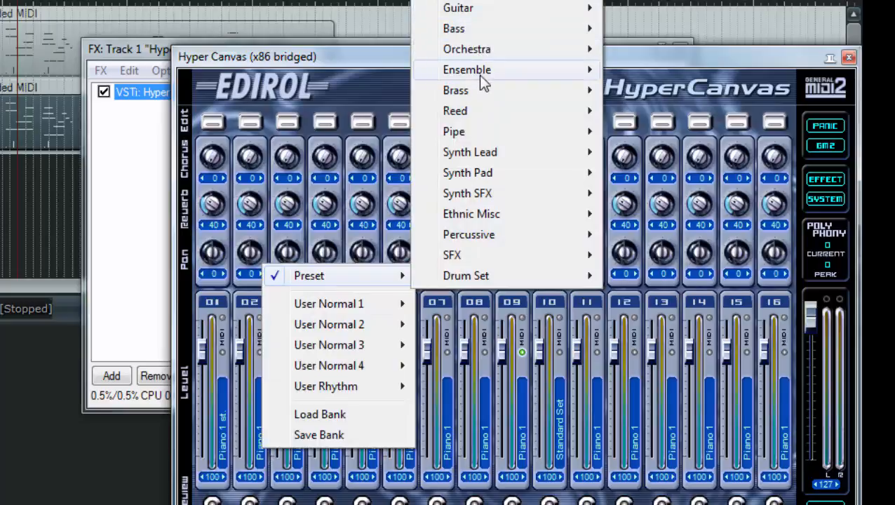
mouse_move(478, 76)
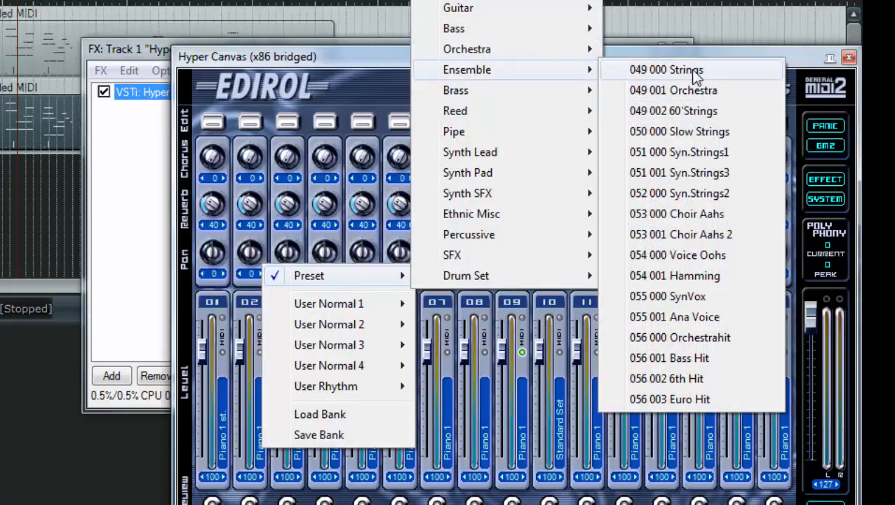
click(677, 132)
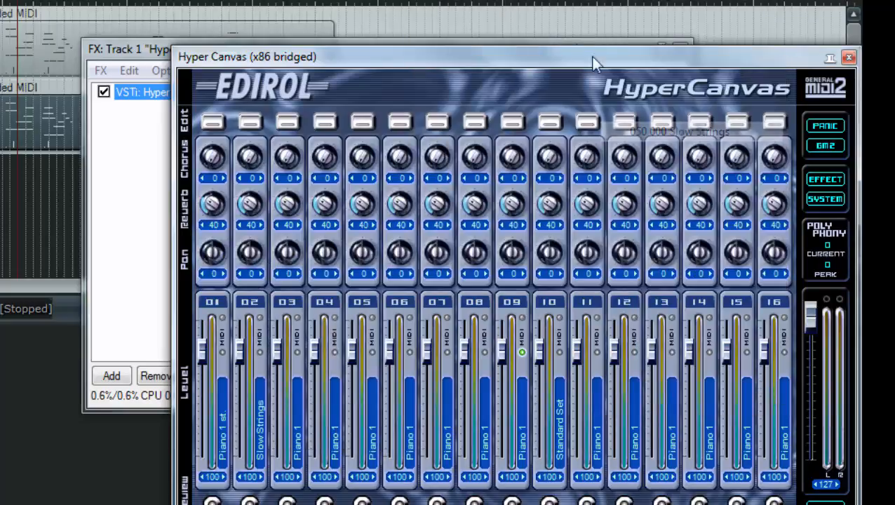
click(849, 59)
click(677, 49)
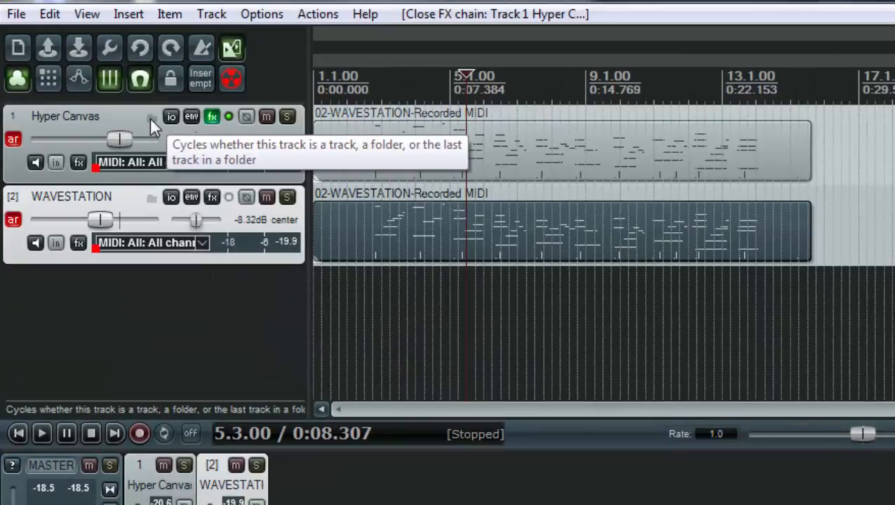
- Turn the Hyper Canvas track into a folder containing the WAVESTATION track
click(150, 117)
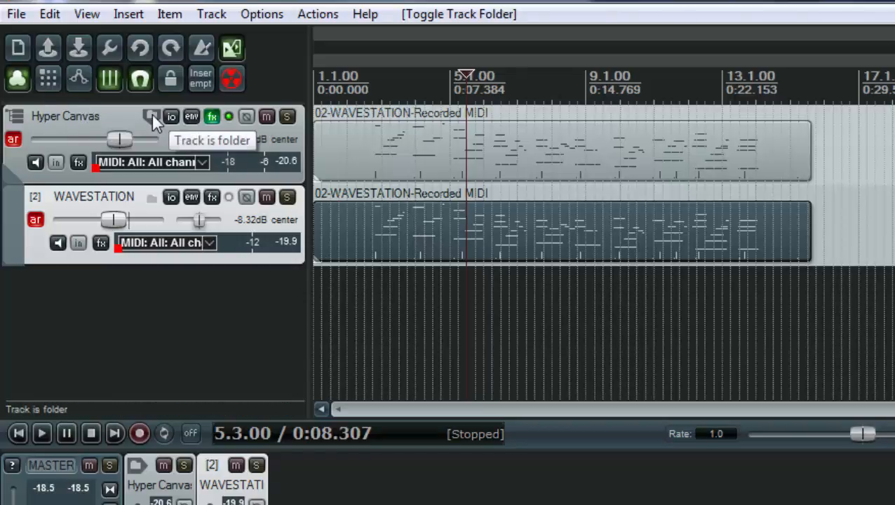
- Add two empty tracks inside the Hyper Canvas folder and delete them again
double_click(148, 342)
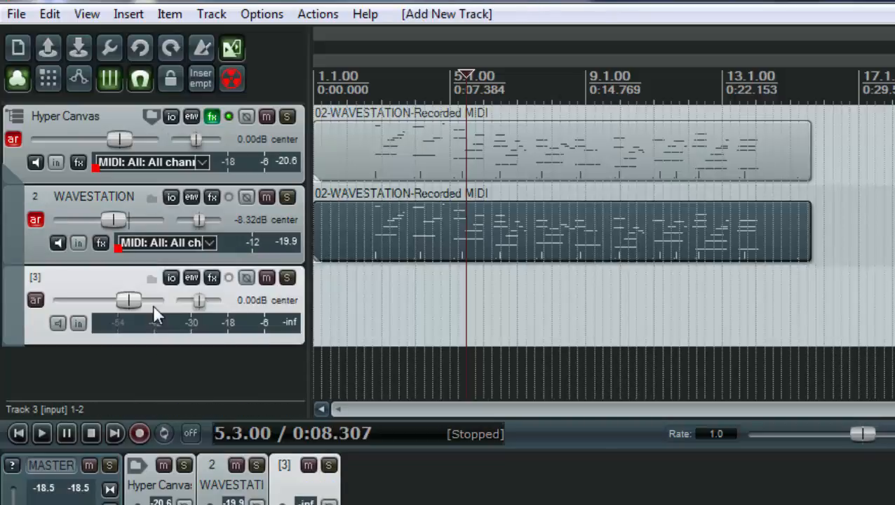
click(173, 381)
double_click(169, 372)
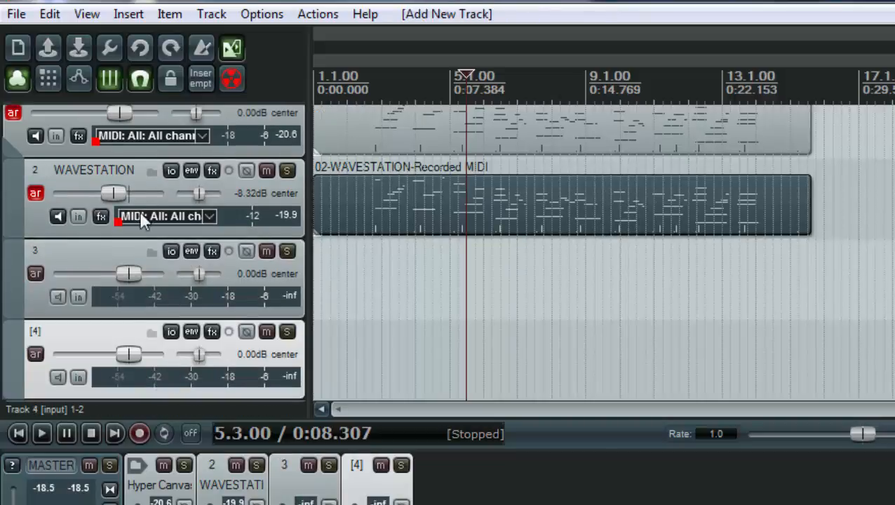
scroll(131, 144, up, 1)
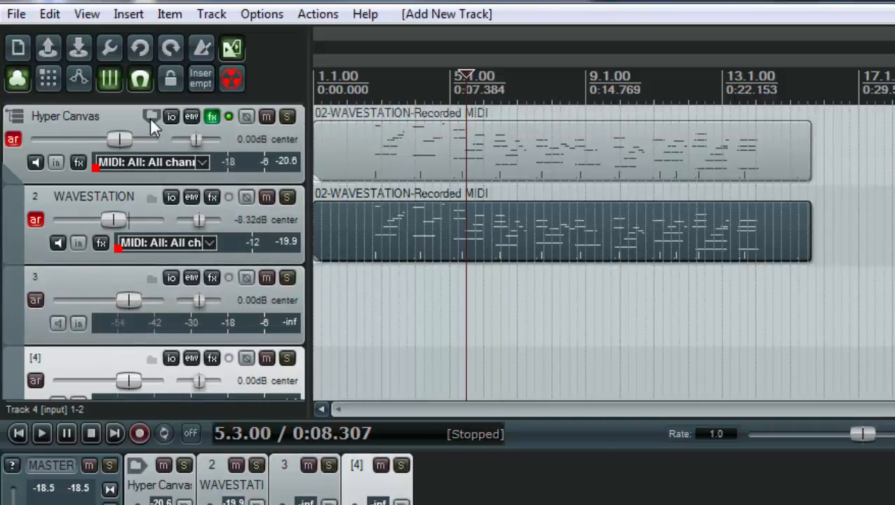
click(66, 288)
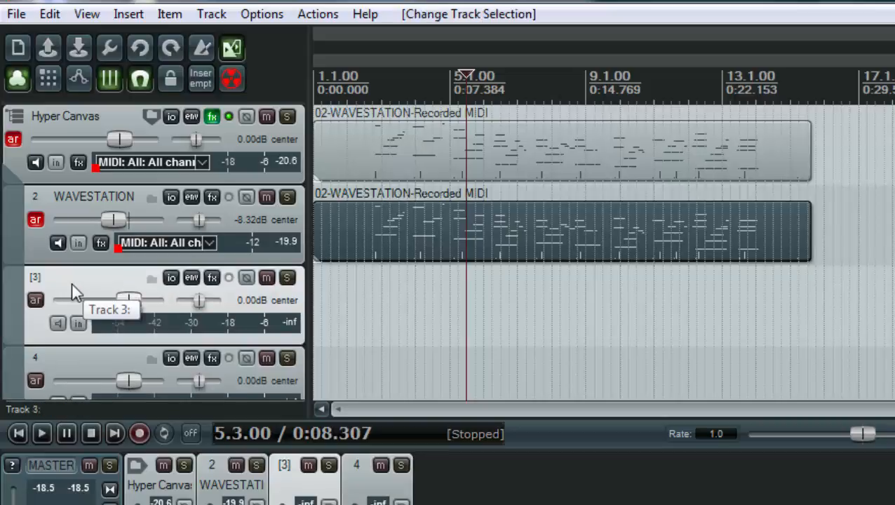
key(Delete)
click(85, 280)
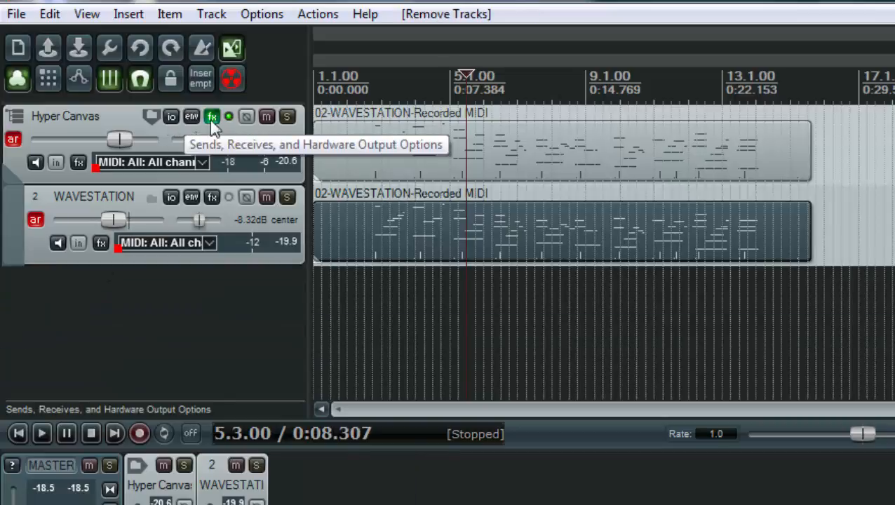
- Play the project from 2.3.00 with the Hyper Canvas interface open to check parts 01 and 02, and stop playback
click(364, 83)
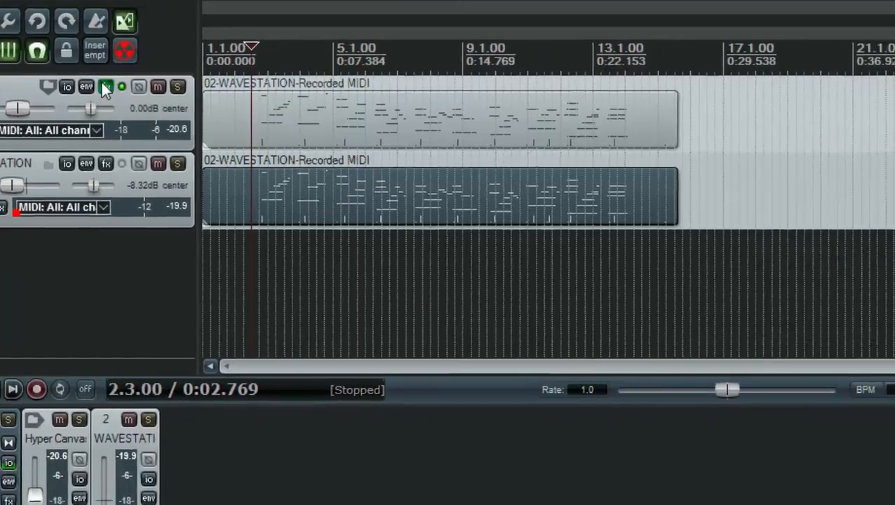
click(215, 117)
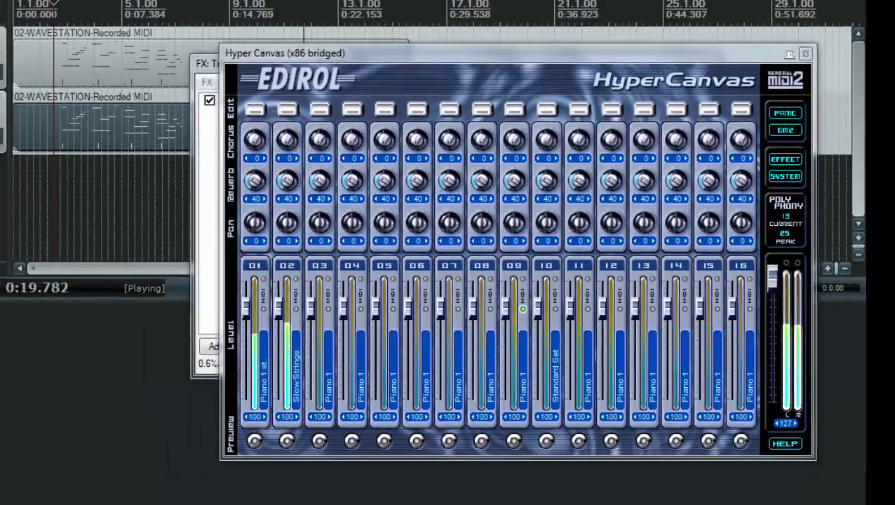
key(space)
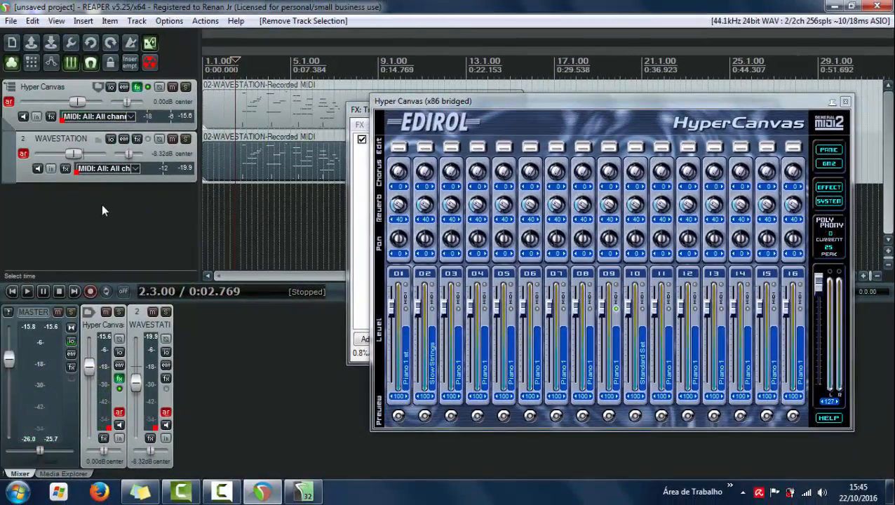
- Add a third track inside the folder and copy the WAVESTATION track's MIDI item onto it at 1.1.00
double_click(82, 200)
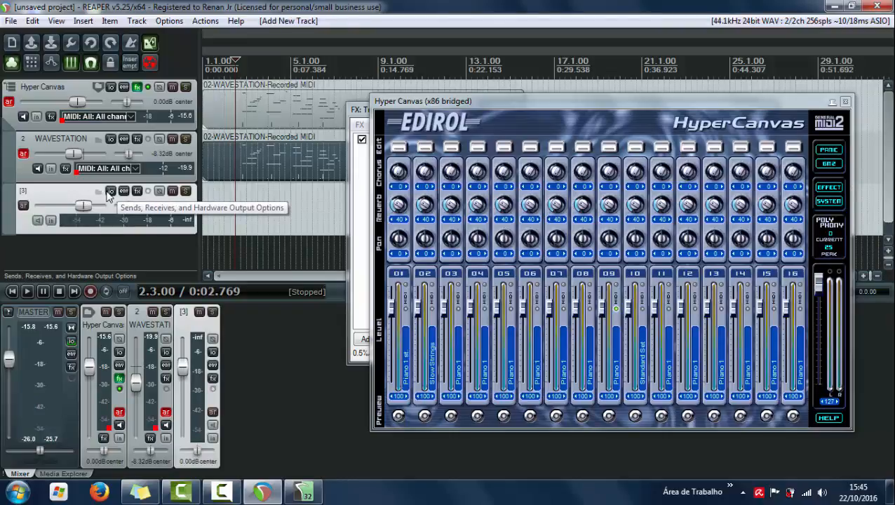
click(246, 164)
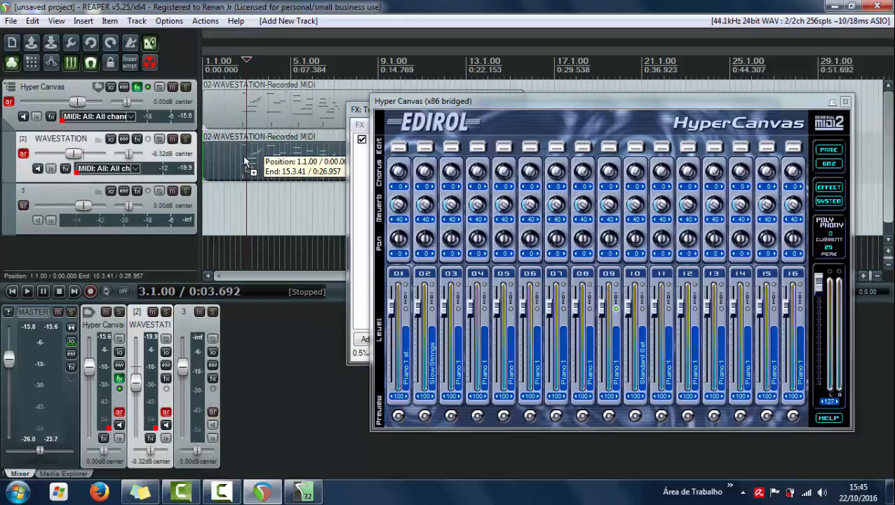
drag(246, 161, 247, 200)
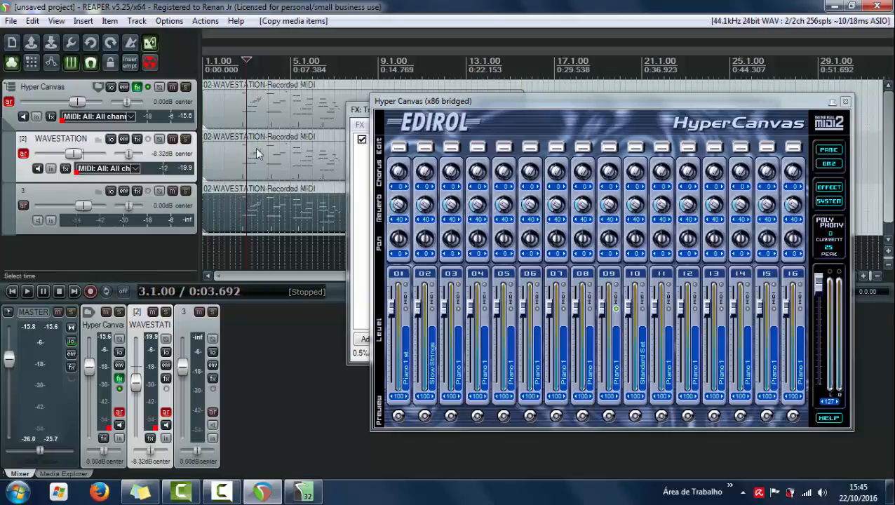
click(235, 200)
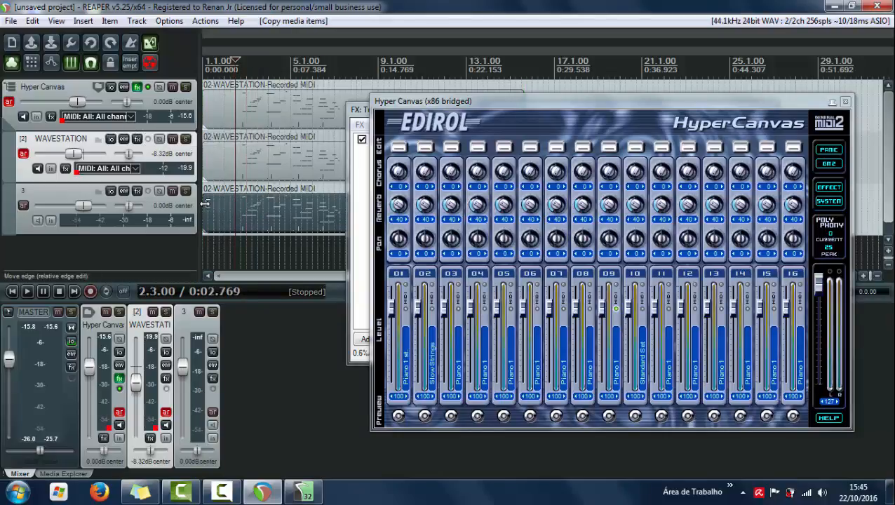
- Assign all notes of the MIDI item on track 3 to channel 10, and close the MIDI editor
double_click(249, 215)
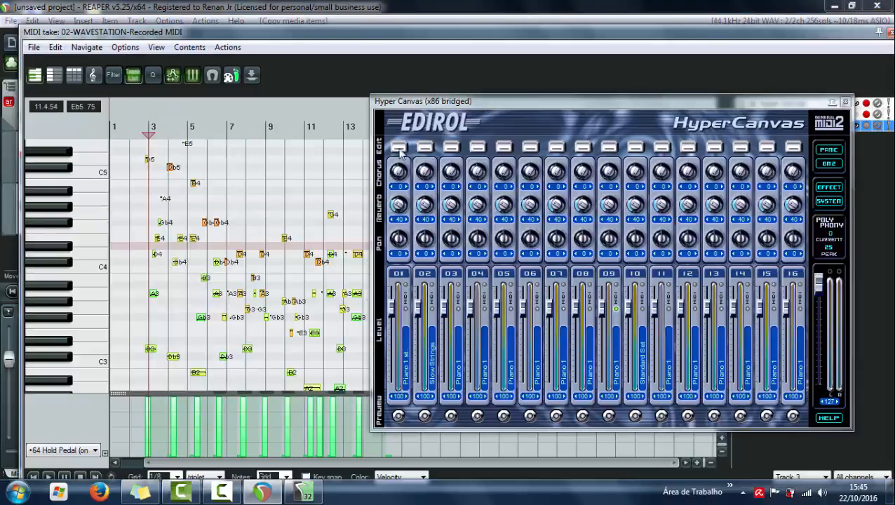
click(846, 104)
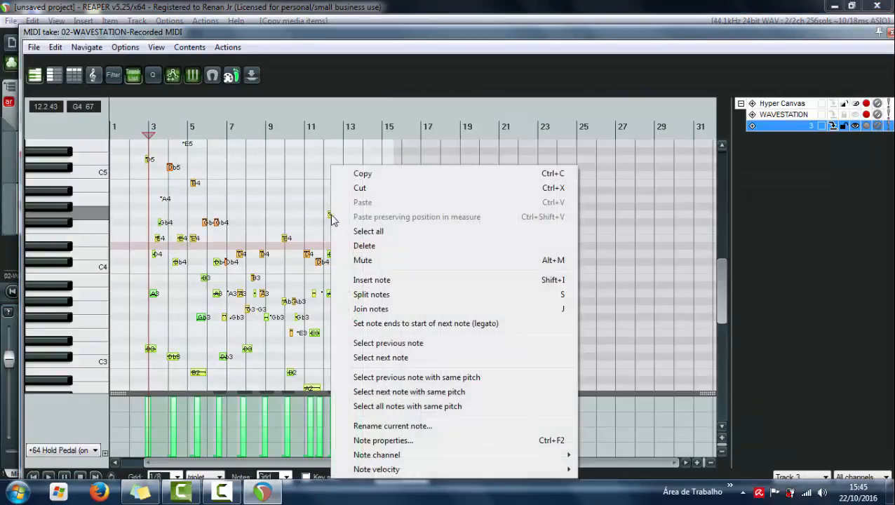
right_click(332, 218)
click(388, 441)
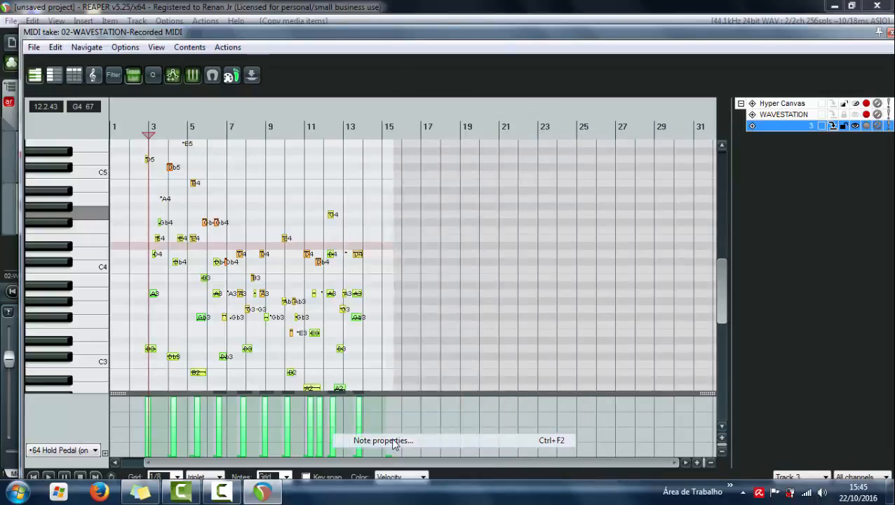
click(532, 207)
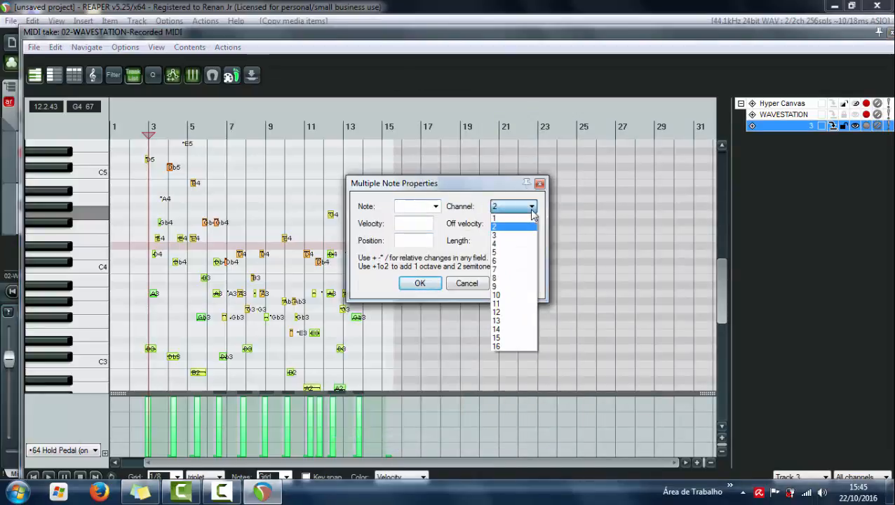
click(505, 299)
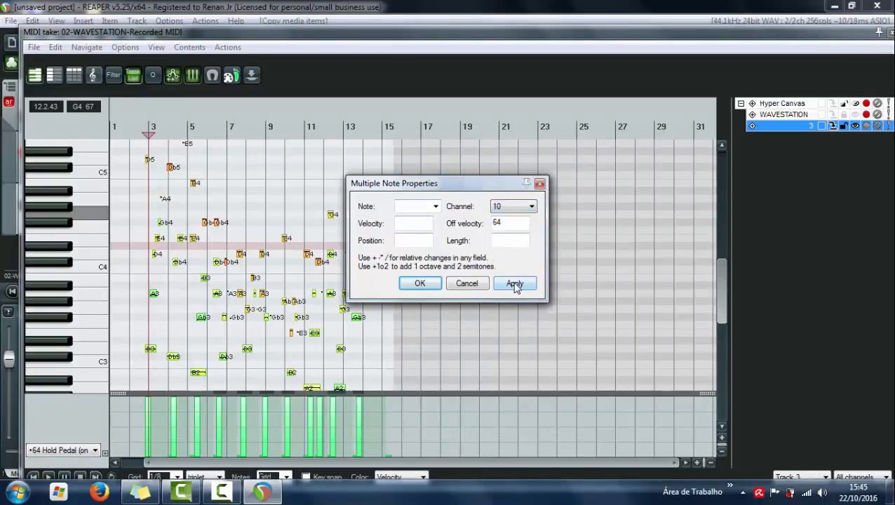
click(419, 284)
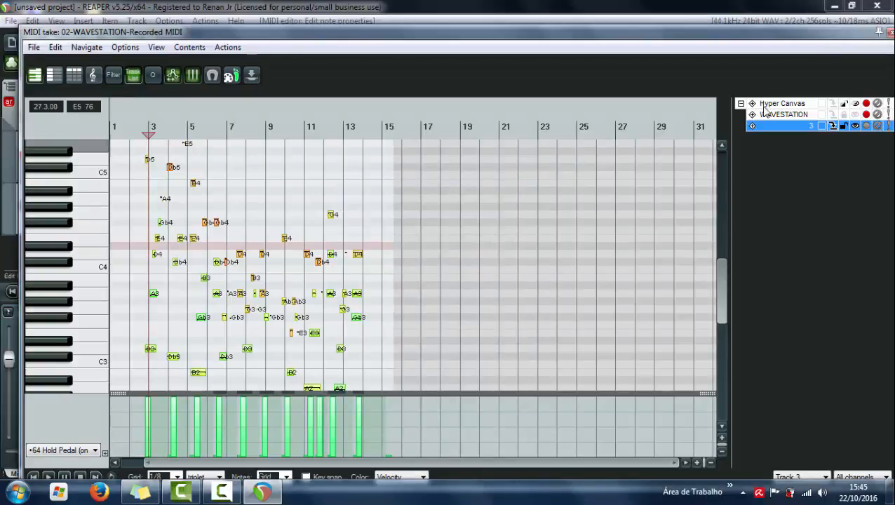
click(890, 33)
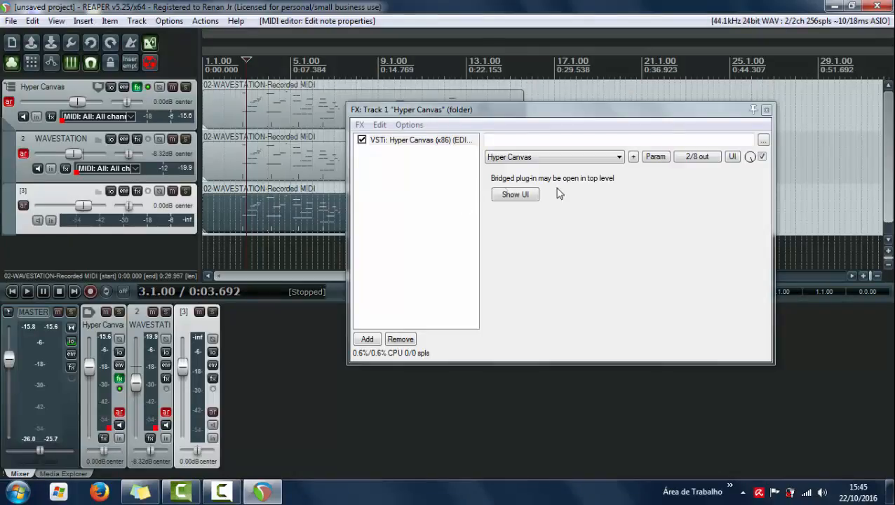
- Assign the Synth SFX preset 098 000 Soundtrack to Hyper Canvas part 10, and close the instrument and effects windows
click(525, 195)
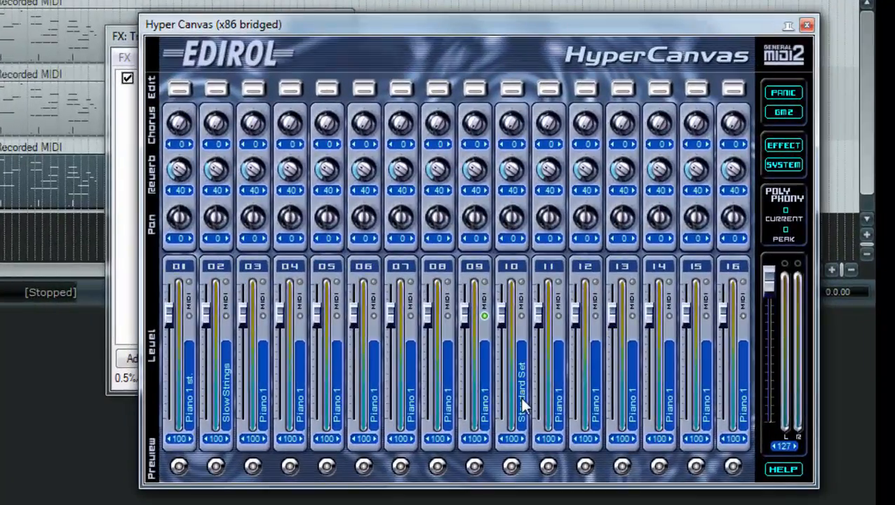
click(520, 397)
mouse_move(580, 232)
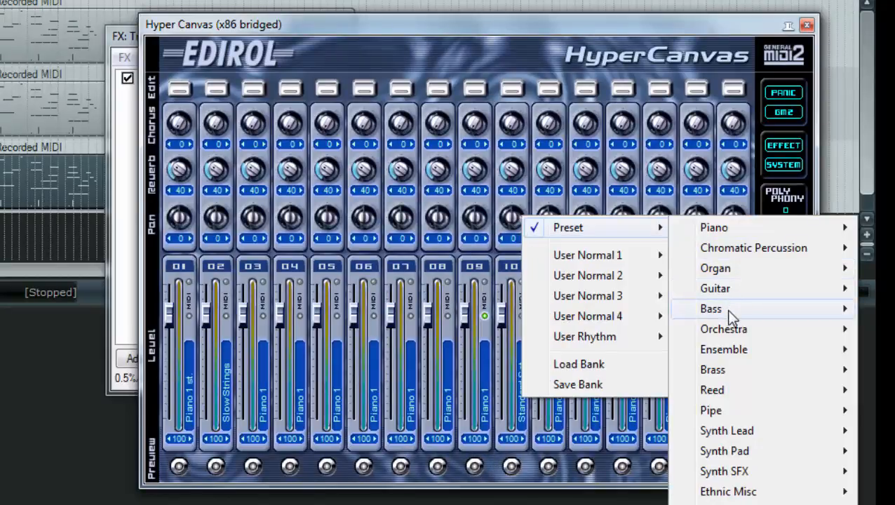
mouse_move(731, 326)
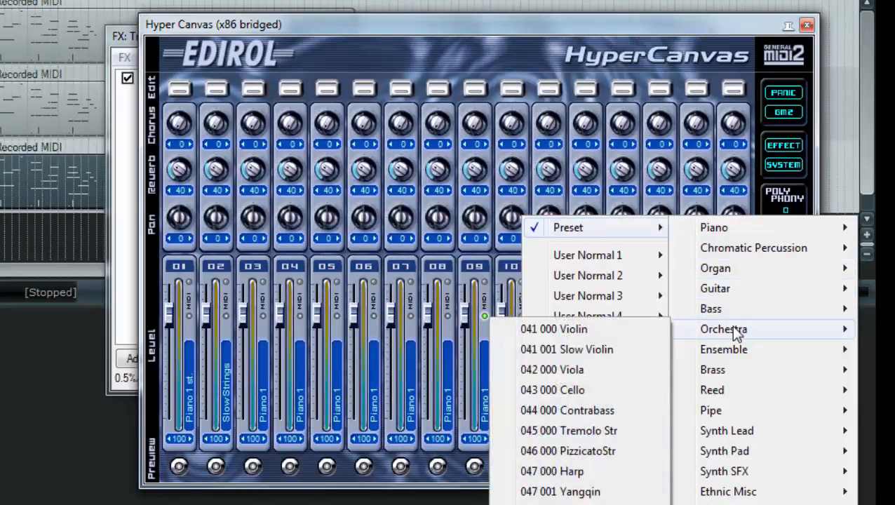
mouse_move(741, 475)
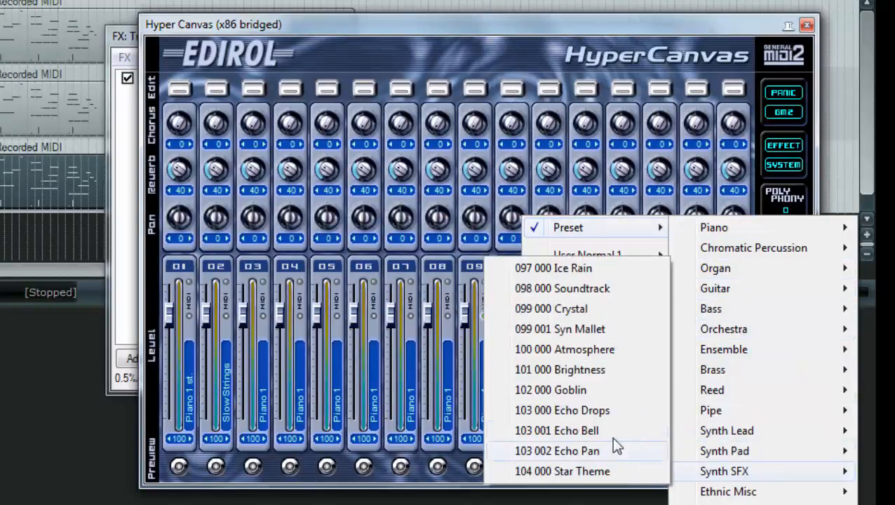
click(593, 291)
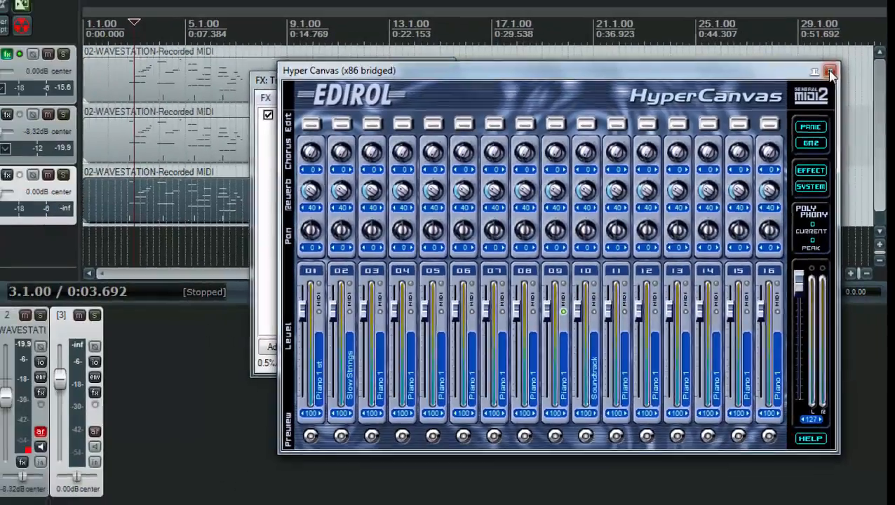
click(807, 24)
click(768, 111)
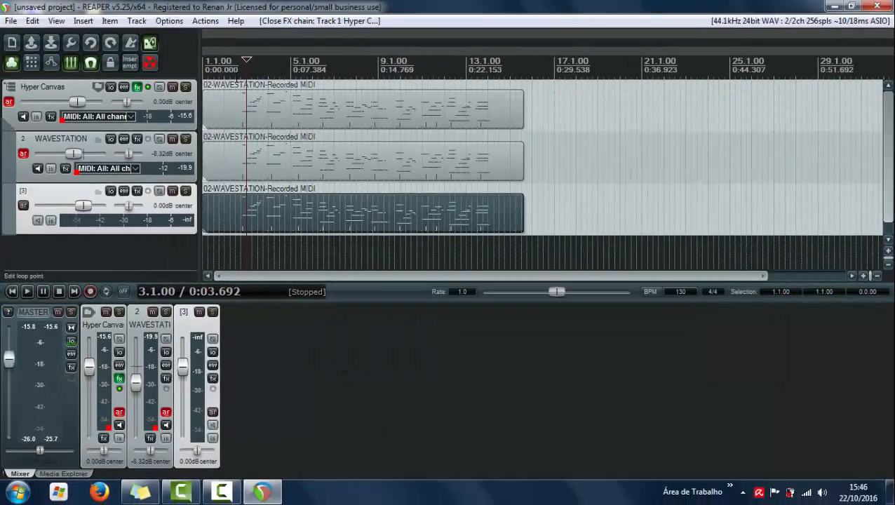
- Play the project from 2.2.00 with the Hyper Canvas interface open to check parts 01, 02 and 10 sounding together
click(231, 70)
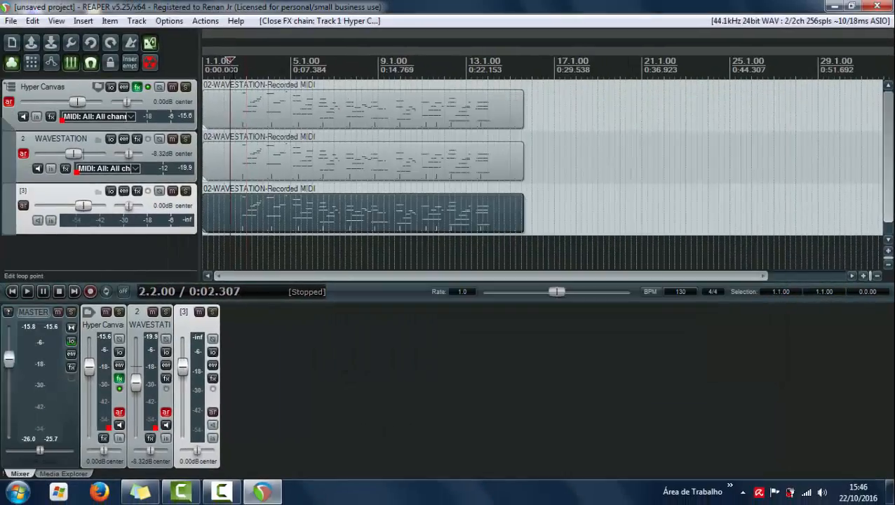
click(253, 211)
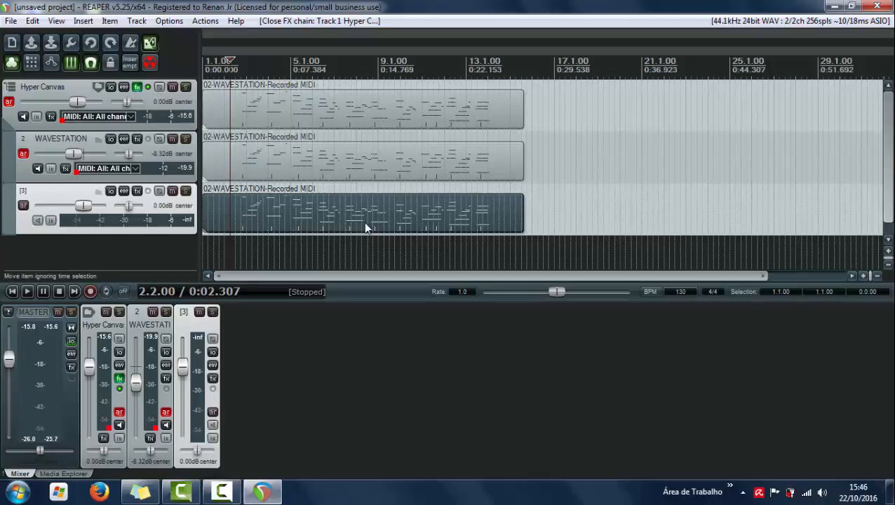
key(space)
click(136, 87)
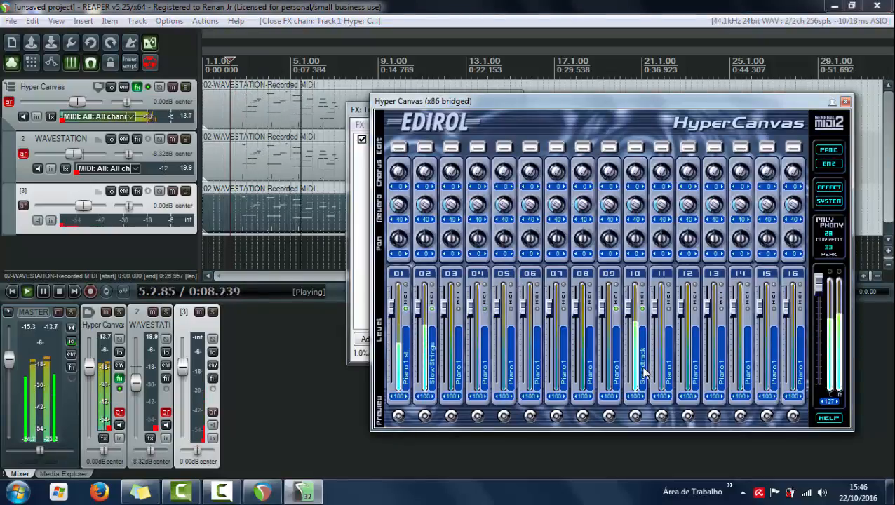
- Audition the Synth SFX preset 099 000 Crystal on Hyper Canvas part 10 during playback
right_click(644, 372)
mouse_move(676, 245)
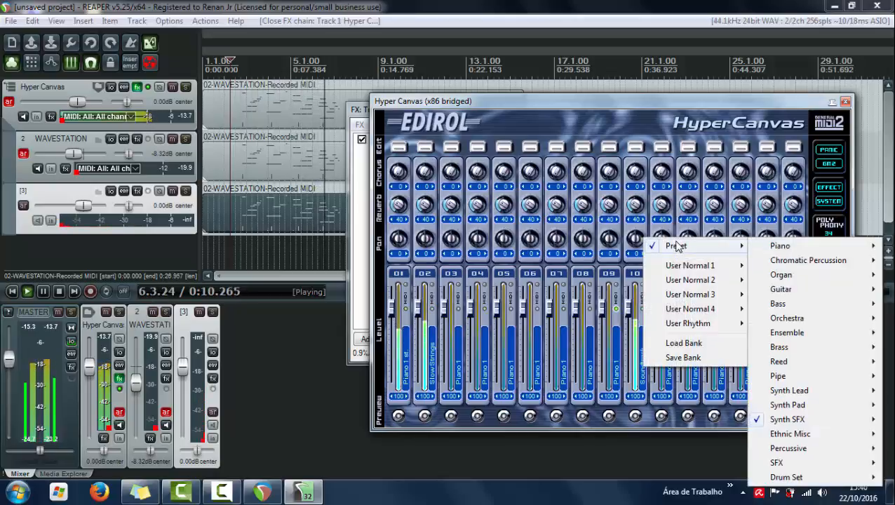
mouse_move(790, 421)
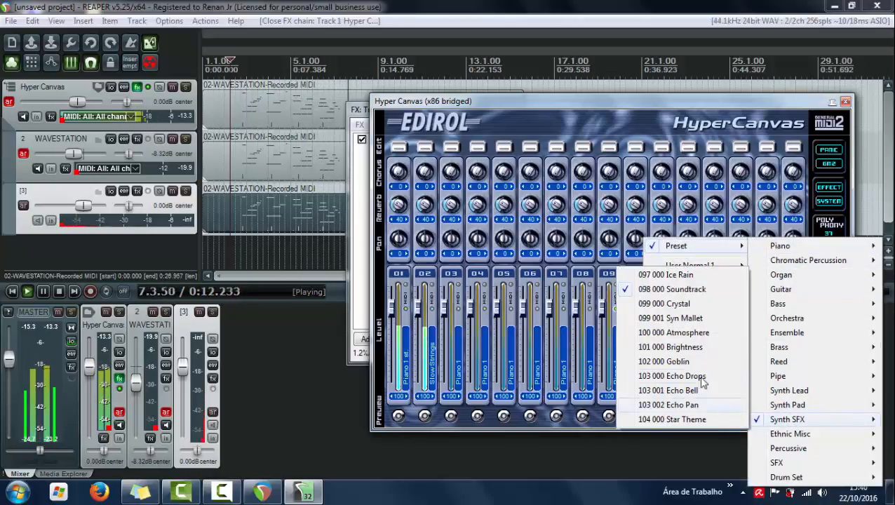
click(682, 304)
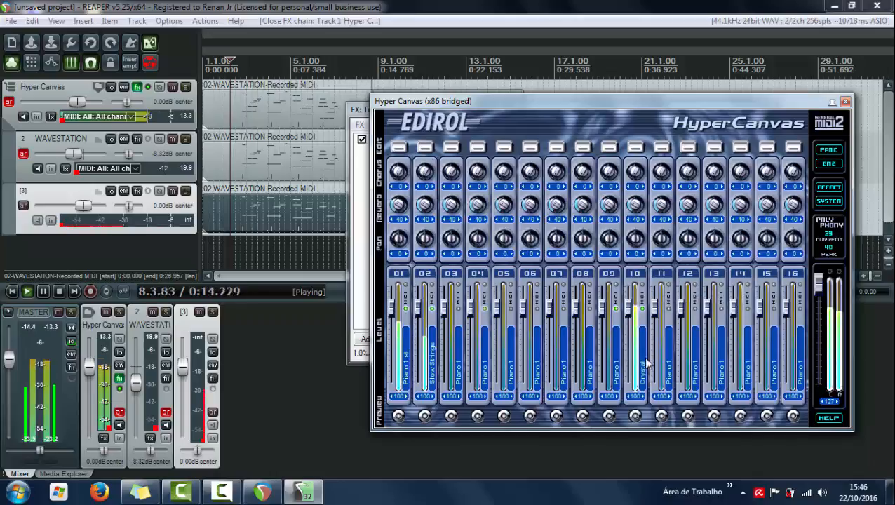
- Assign the Synth Pad preset 089 000 Fantasia to Hyper Canvas part 10, stop playback, and close the instrument and effects windows
click(643, 379)
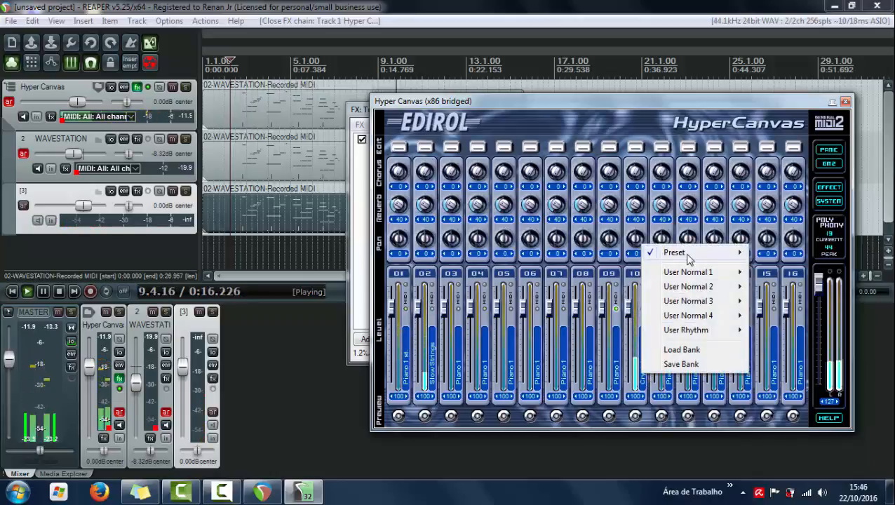
mouse_move(690, 258)
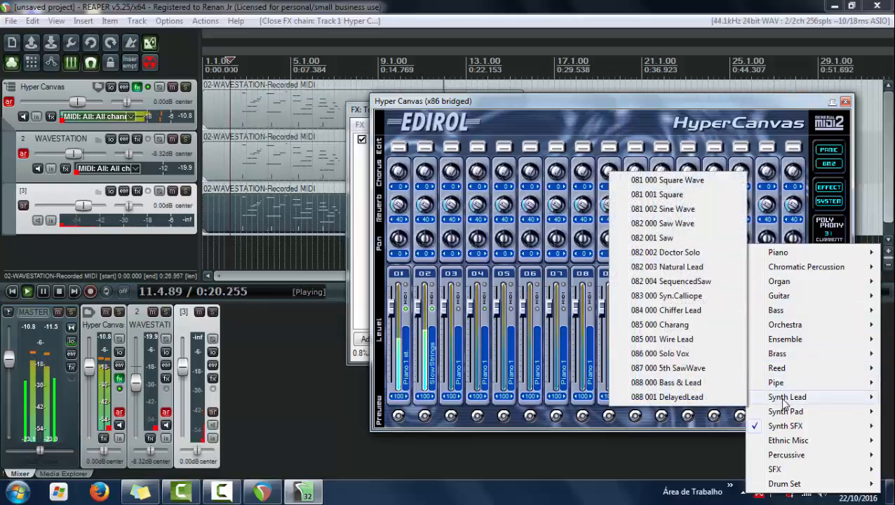
mouse_move(784, 413)
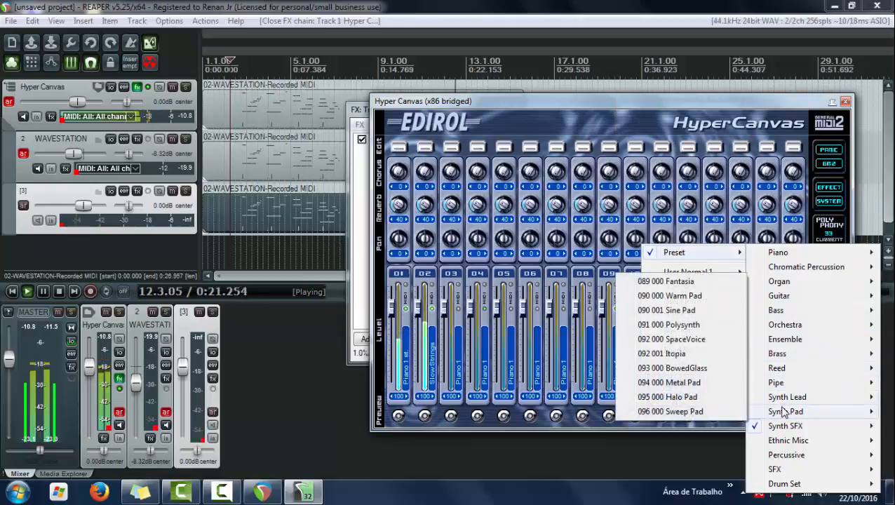
click(670, 281)
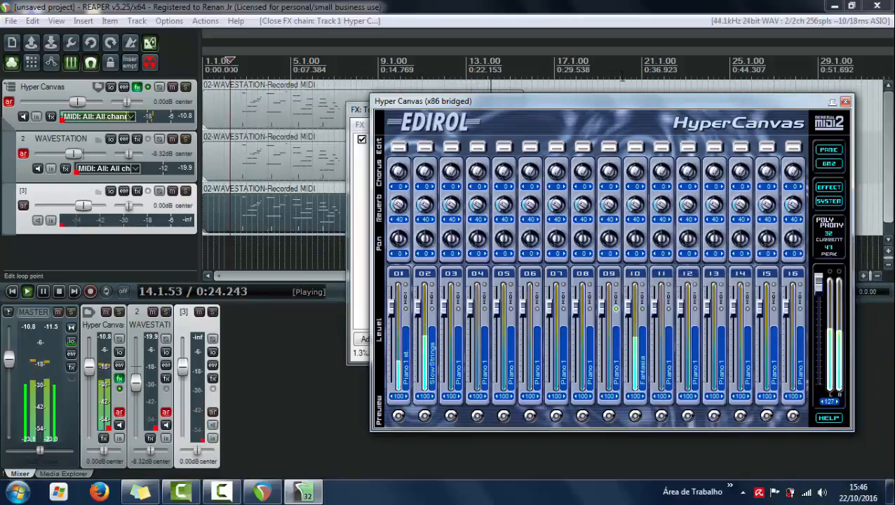
click(496, 6)
key(space)
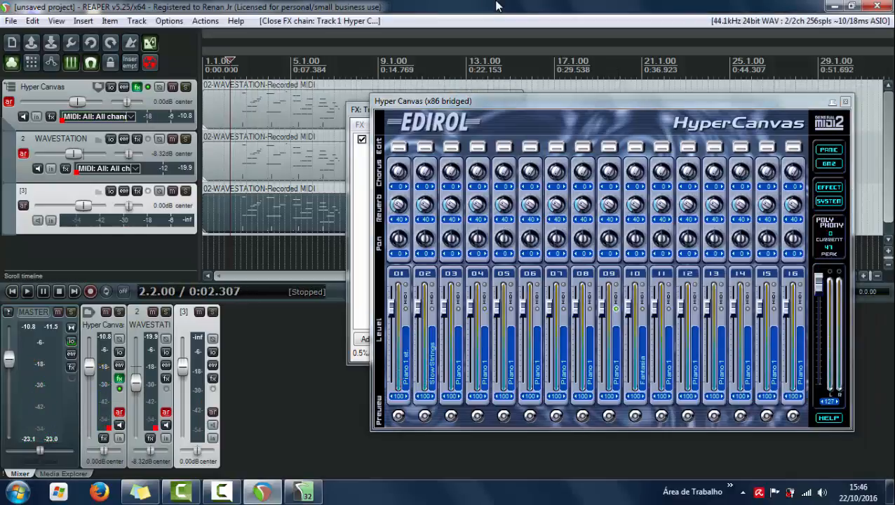
click(847, 103)
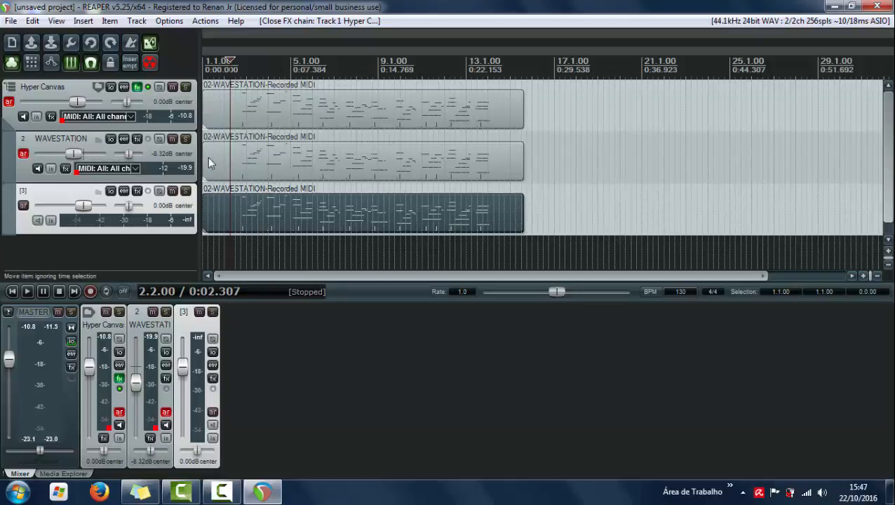
- Remove the folder status from the Hyper Canvas track and play from 2.2.00, checking the part meters in the instrument interface
click(98, 88)
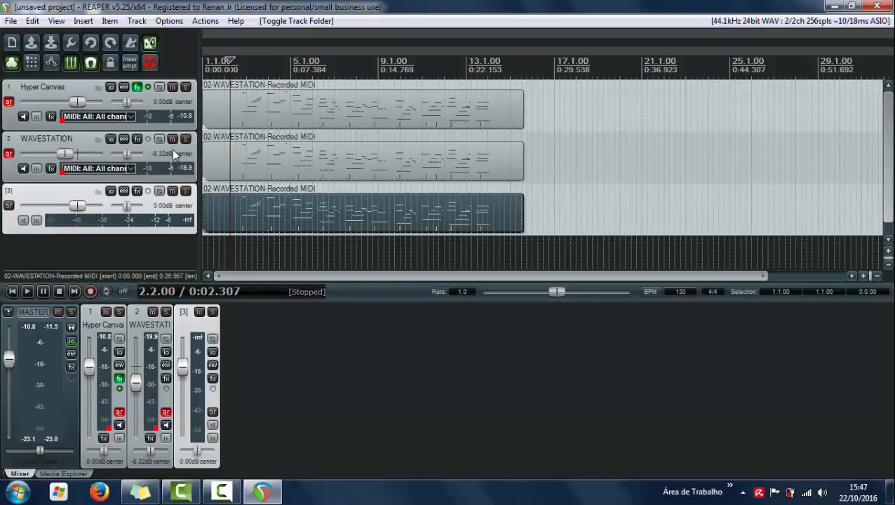
key(space)
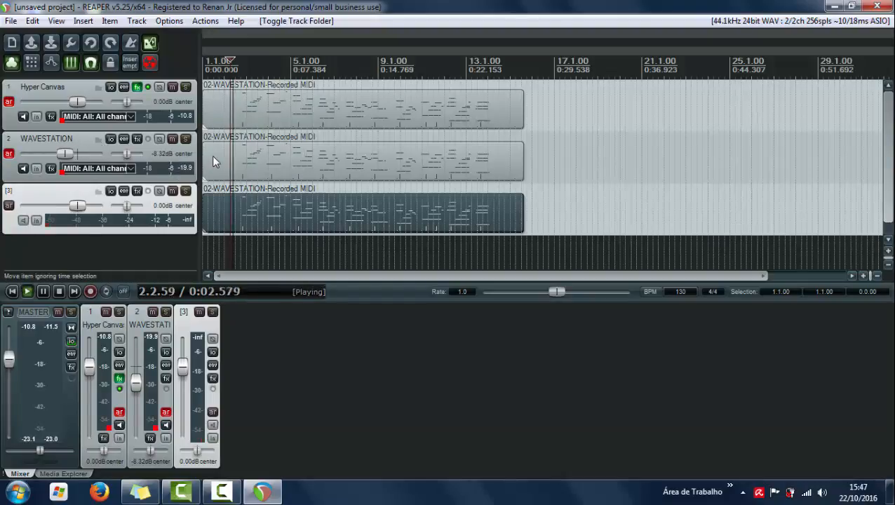
click(136, 87)
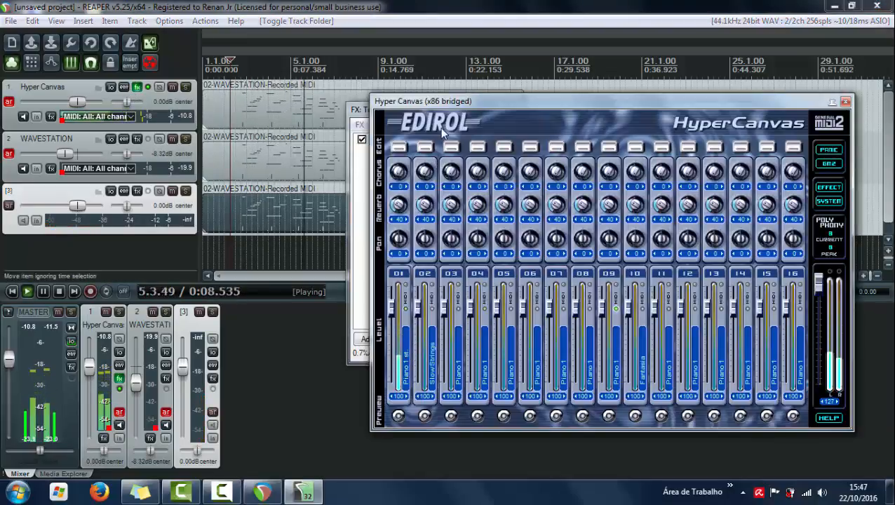
click(846, 101)
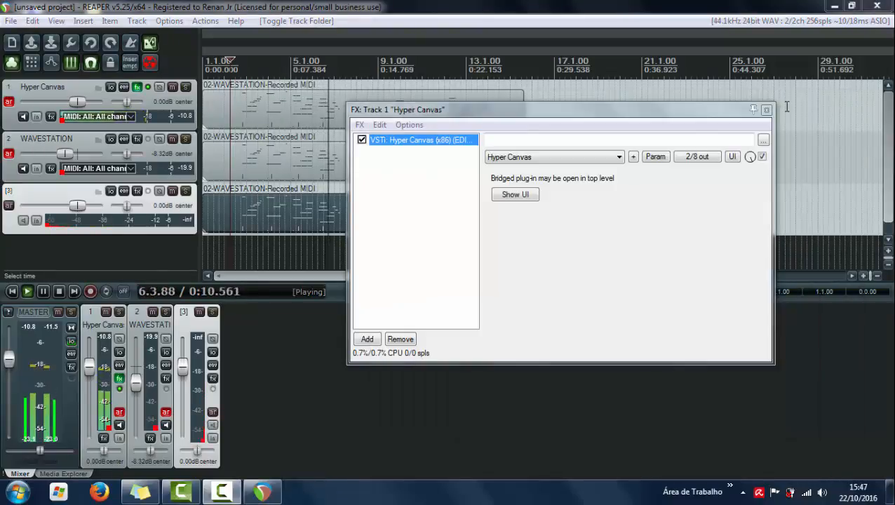
click(766, 110)
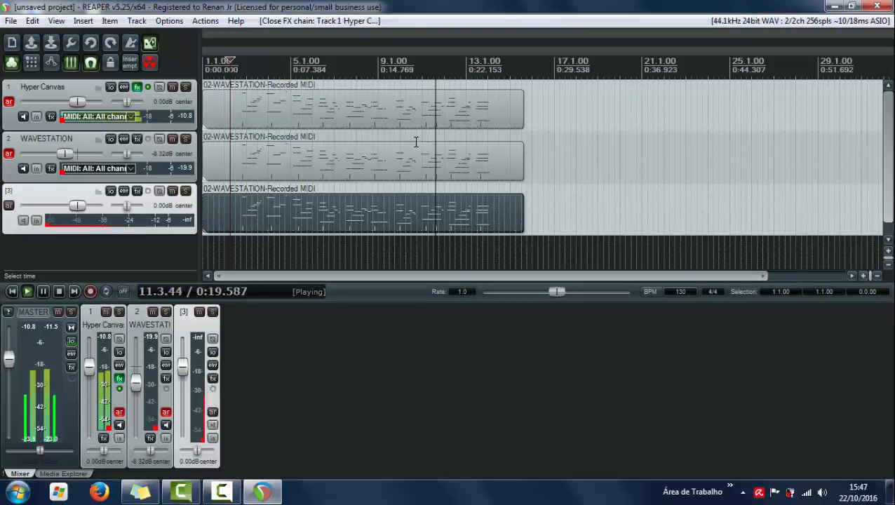
key(space)
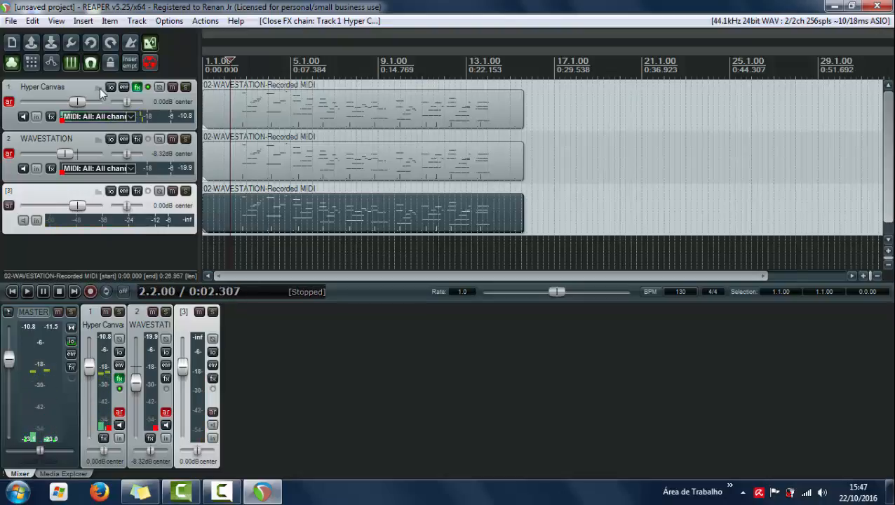
- Make the Hyper Canvas track the folder parent again and play from 2.2.00 to compare the sound
click(98, 88)
key(space)
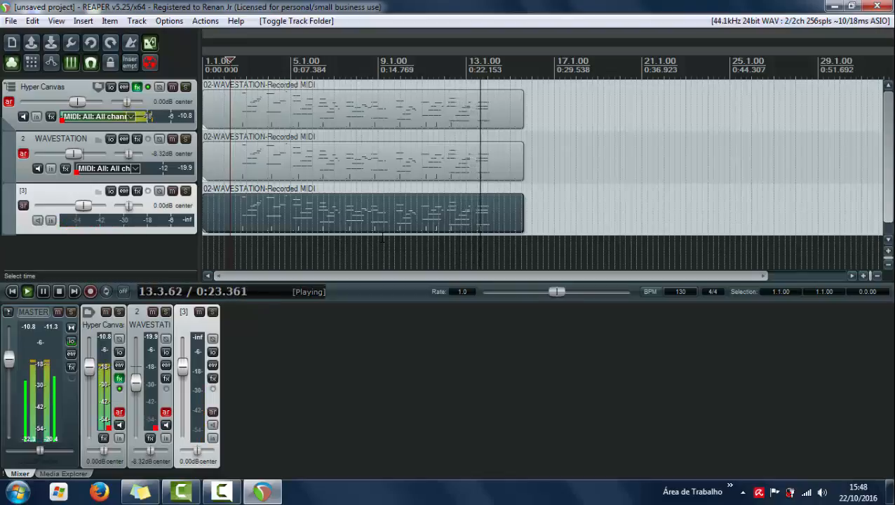
key(space)
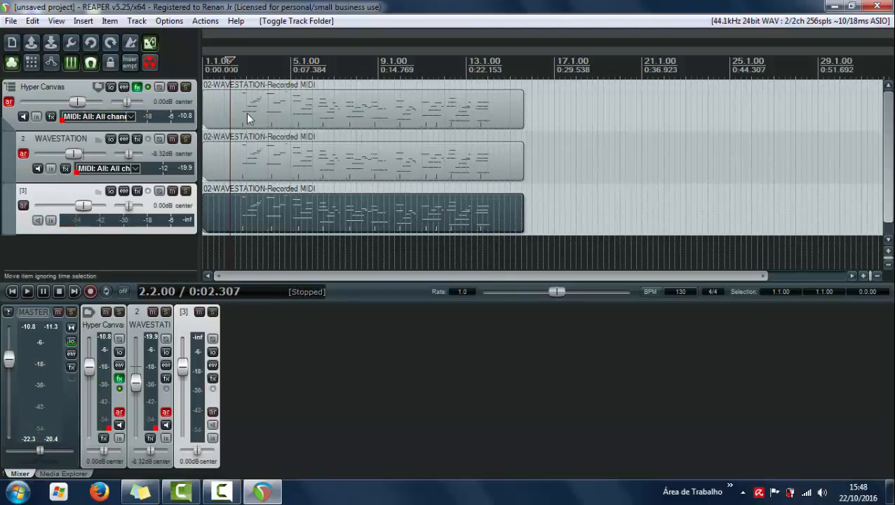
- Open the Hyper Canvas interface to examine its 16 parts and their channels, and close the instrument and effects windows
scroll(284, 167, down, 3)
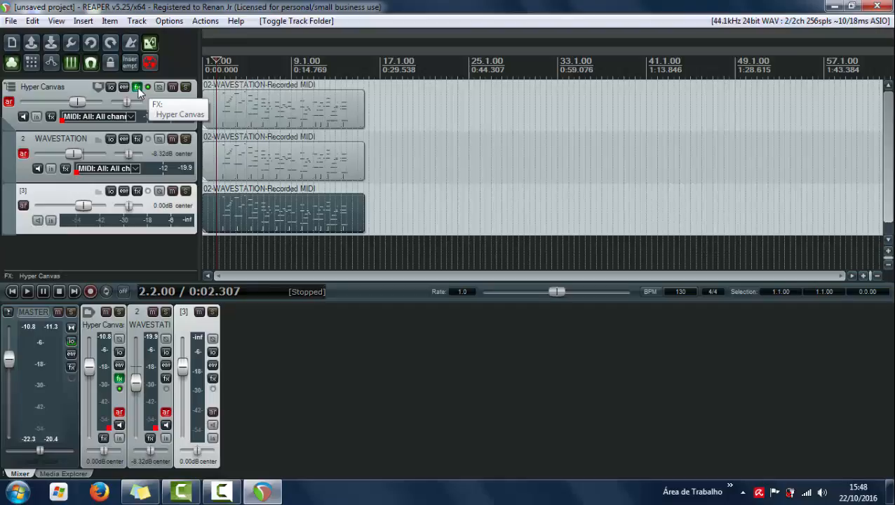
scroll(237, 104, up, 3)
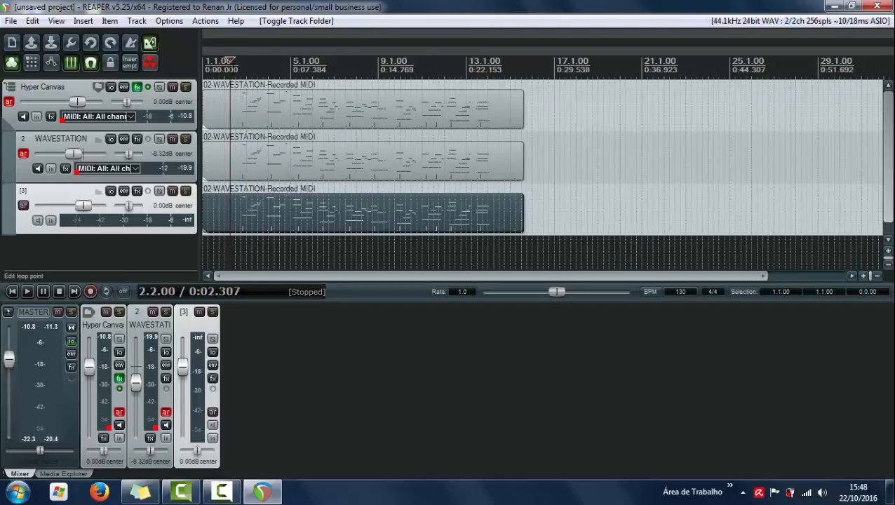
click(138, 87)
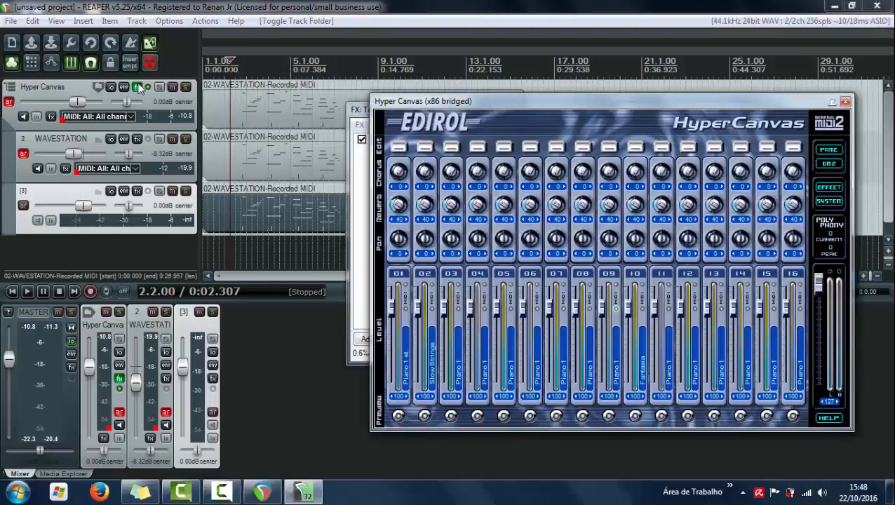
drag(555, 106, 405, 76)
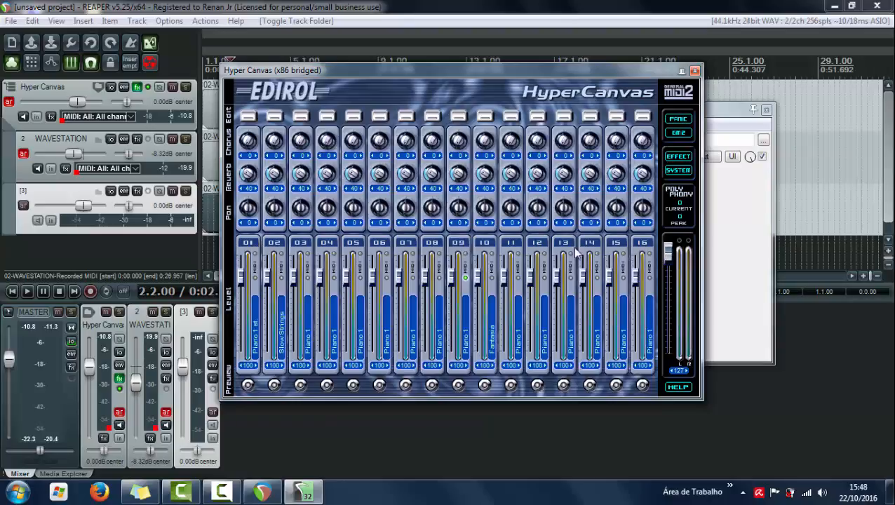
drag(401, 70, 453, 93)
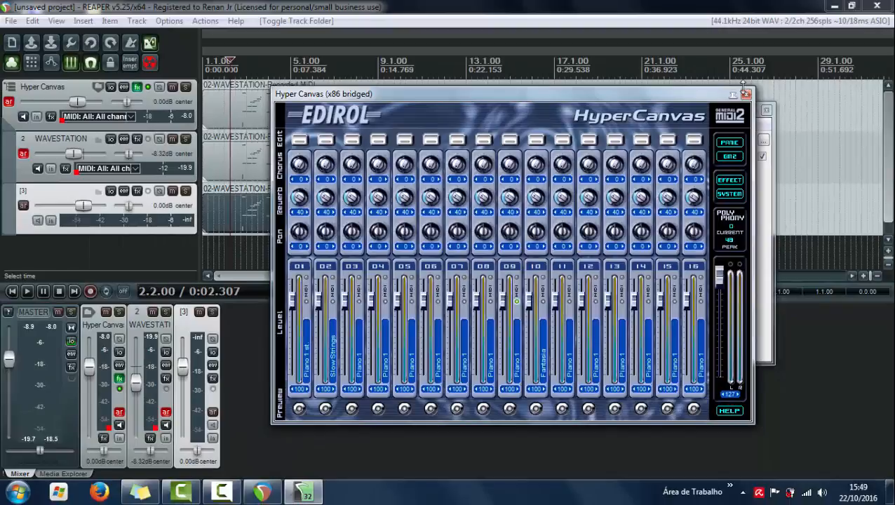
click(745, 94)
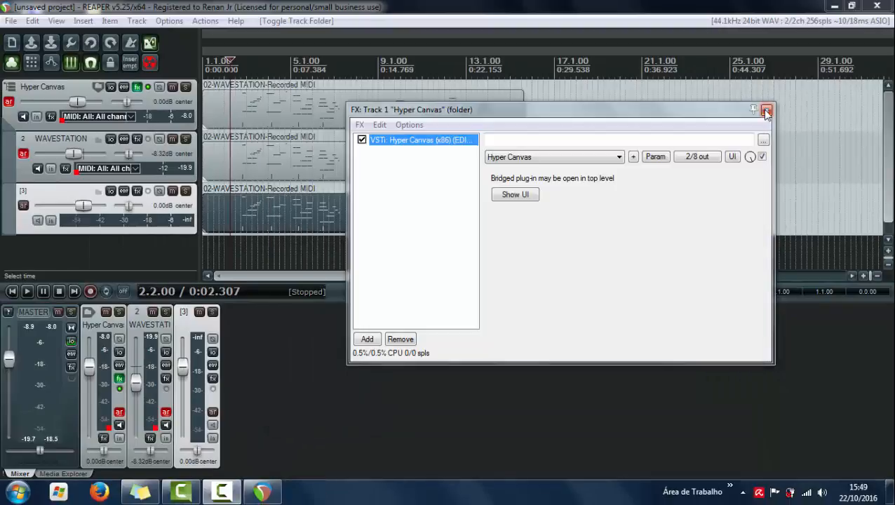
click(765, 109)
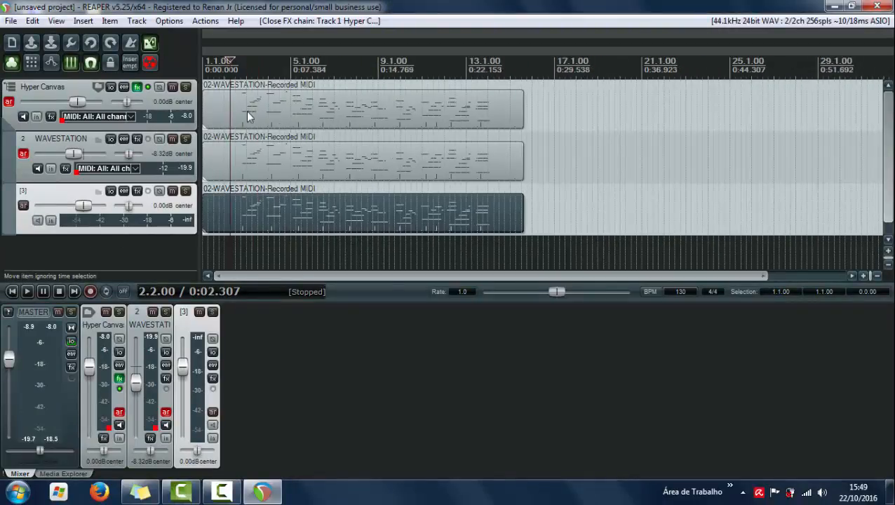
- Open the Hyper Canvas track's MIDI item in notation view and slightly lengthen all its notes together
double_click(247, 112)
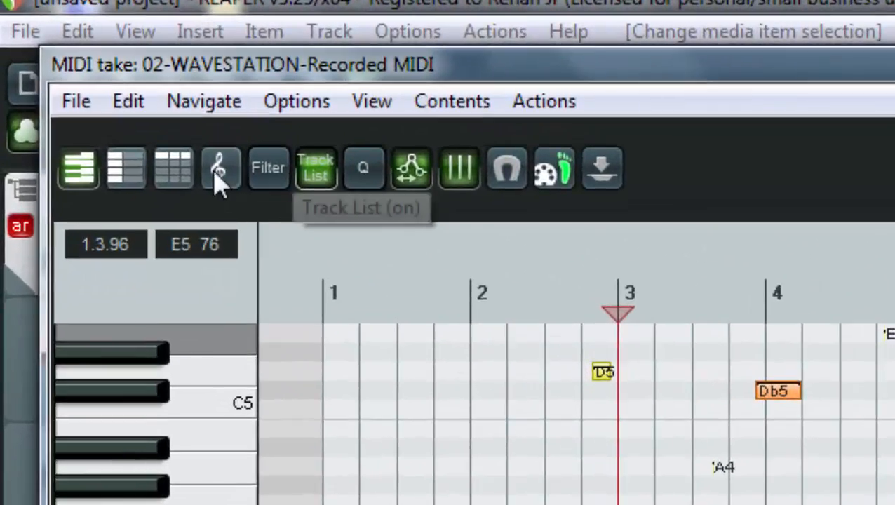
click(175, 138)
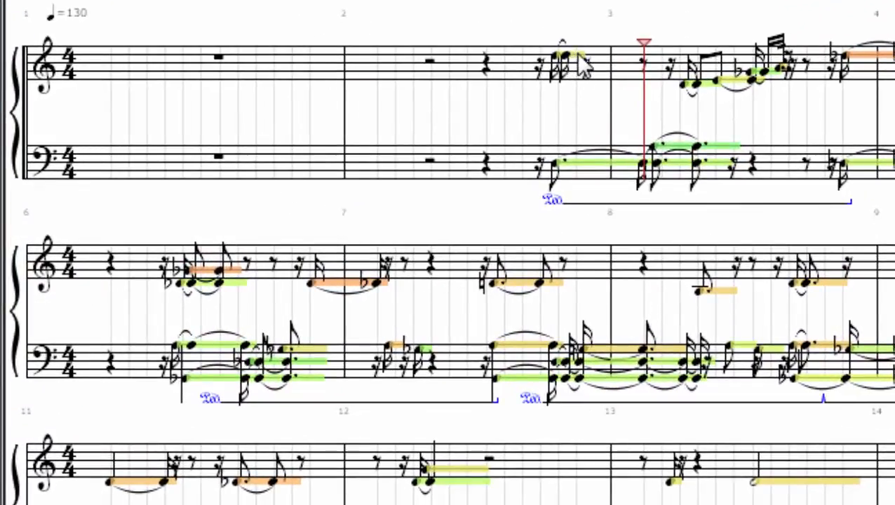
drag(583, 50, 597, 49)
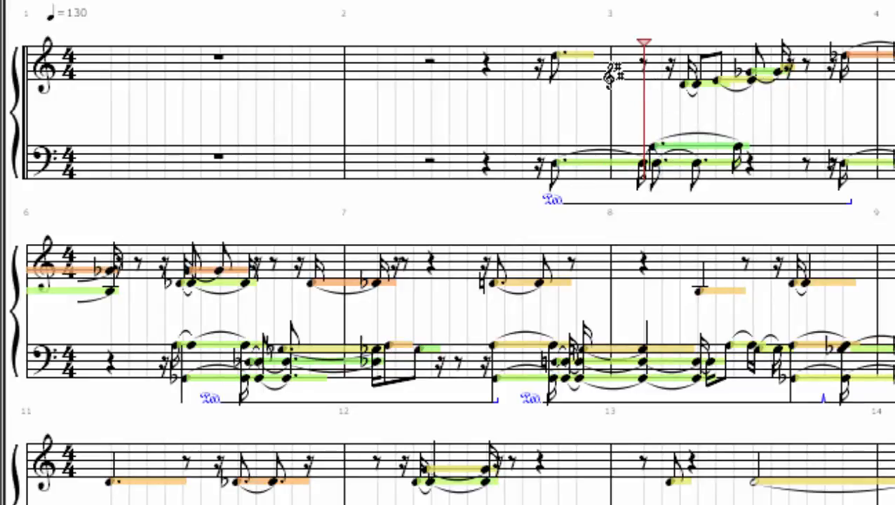
drag(586, 54, 581, 54)
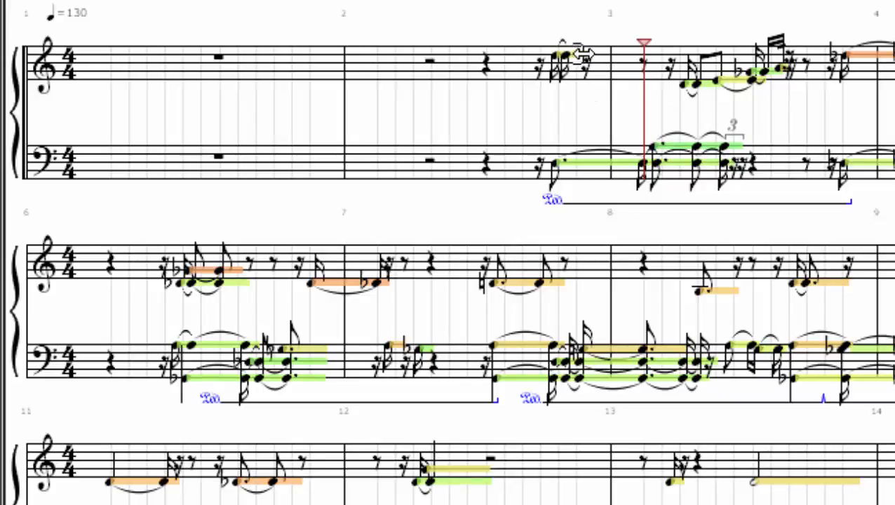
drag(582, 54, 623, 58)
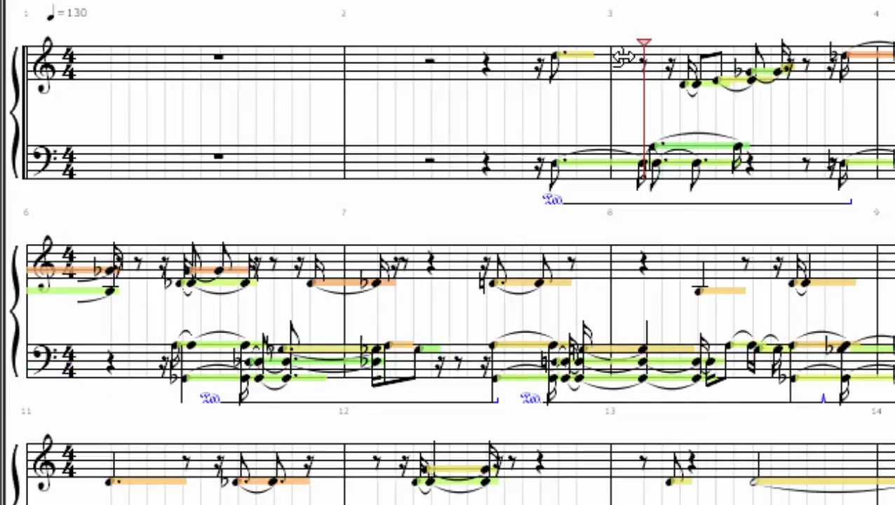
- Lower the first treble note at the end of bar 2 to B-flat and raise the bass note below it to E
click(557, 54)
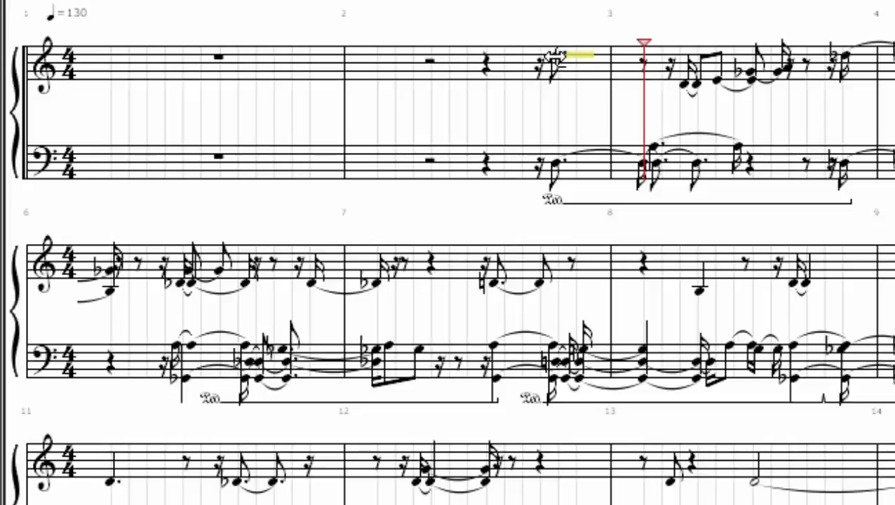
drag(556, 56, 554, 64)
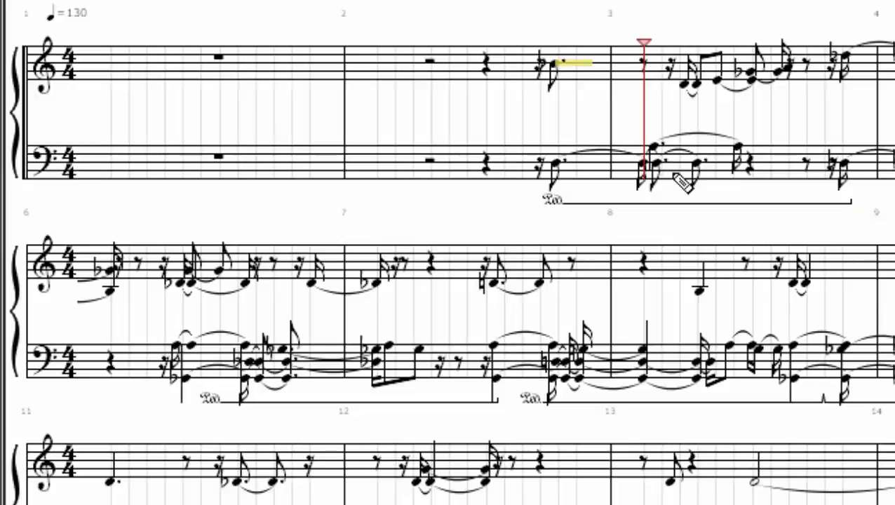
click(556, 161)
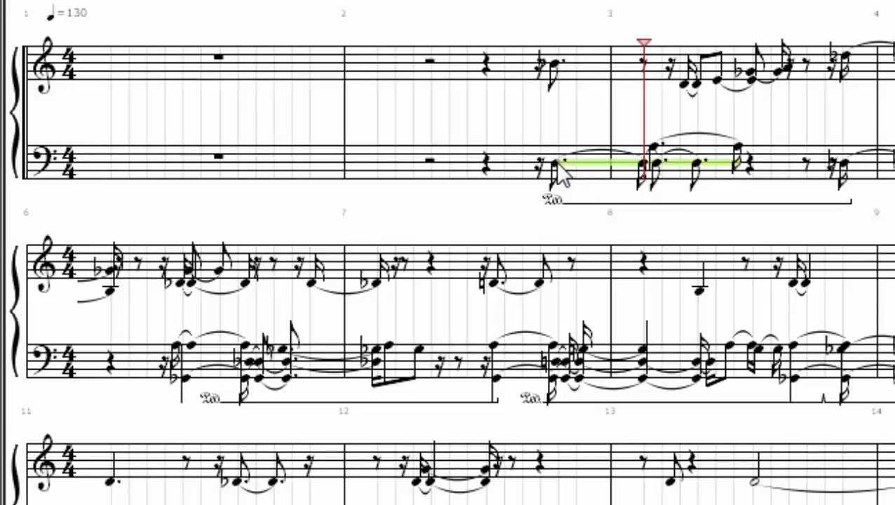
drag(556, 162, 560, 156)
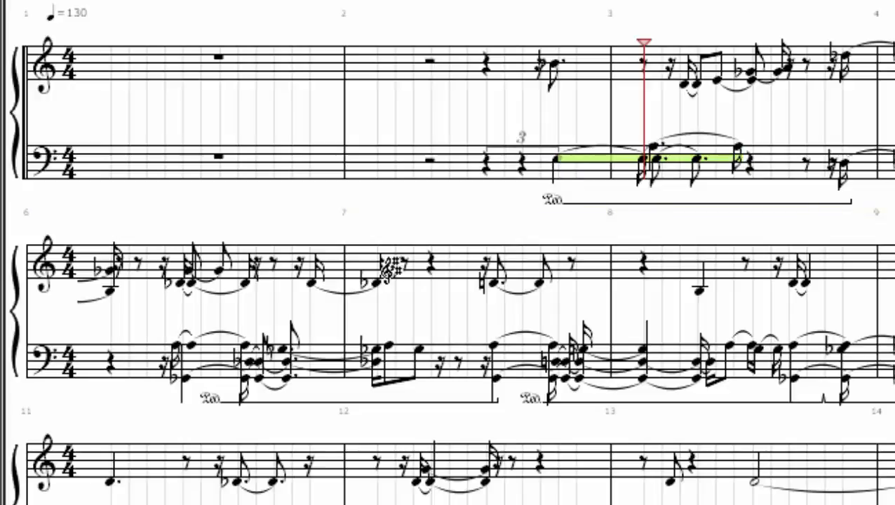
- Place the edit cursor in bar 2, ahead of the first notes of the score
click(549, 5)
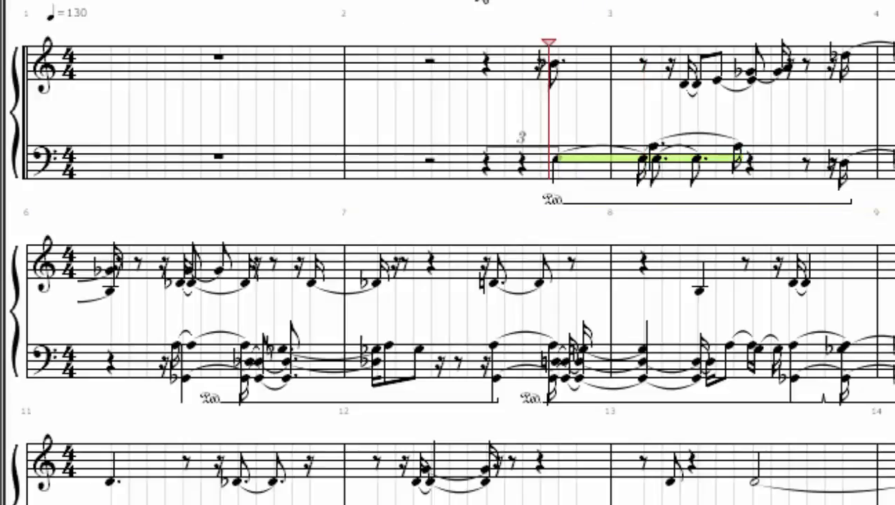
click(476, 1)
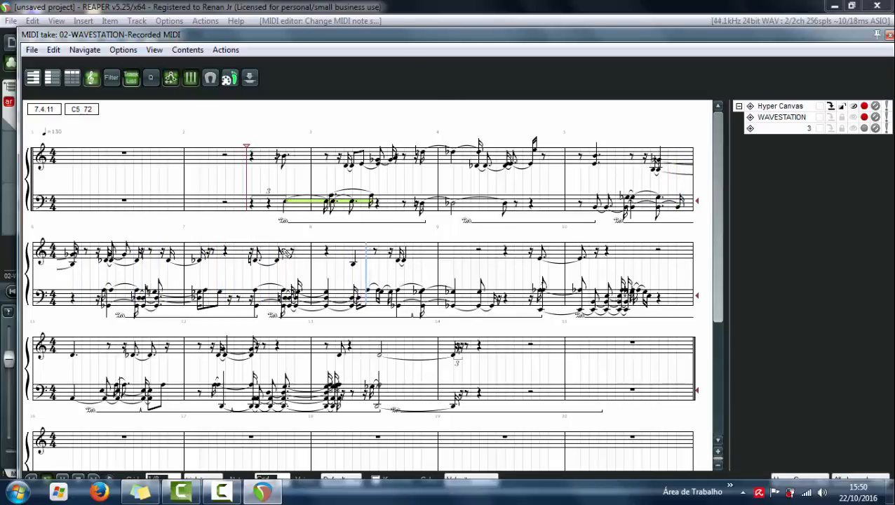
- Stop playback of the score and close the MIDI editor to return to the arrangement
key(space)
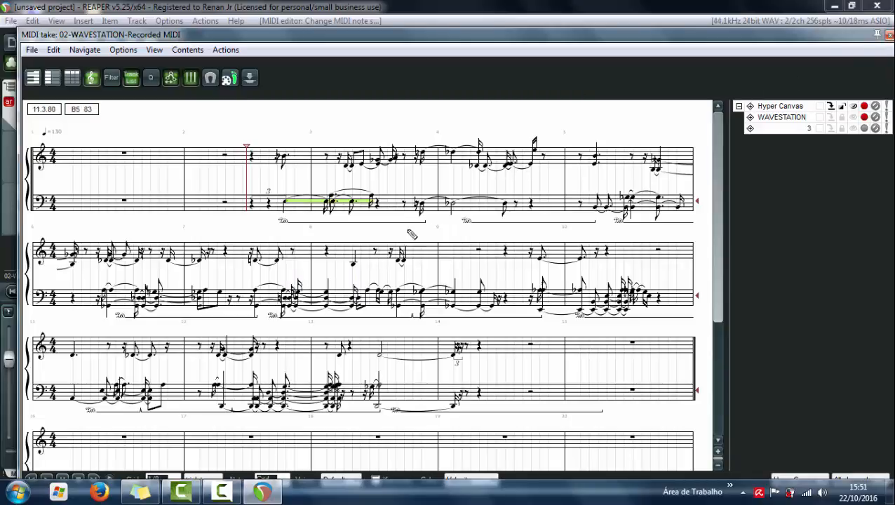
click(889, 36)
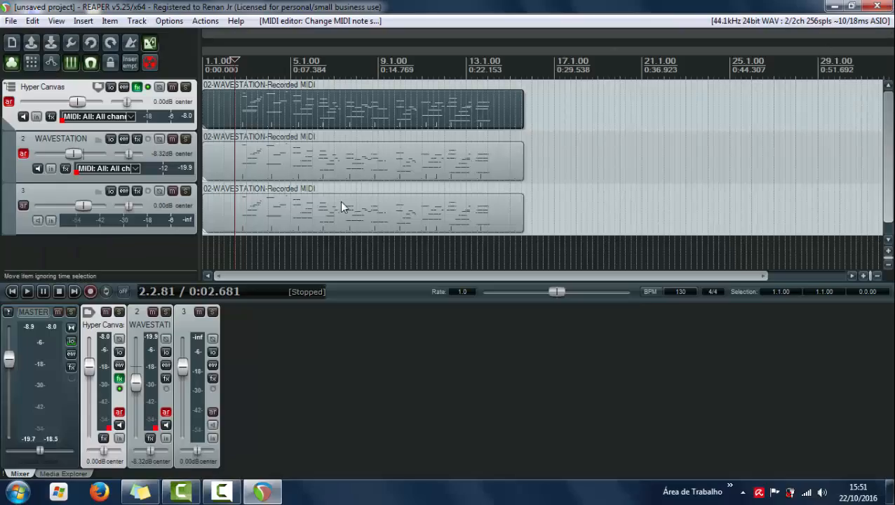
- Try several edit cursor positions in the first two bars of the arrangement and leave it at 1.3.00
scroll(231, 112, down, 2)
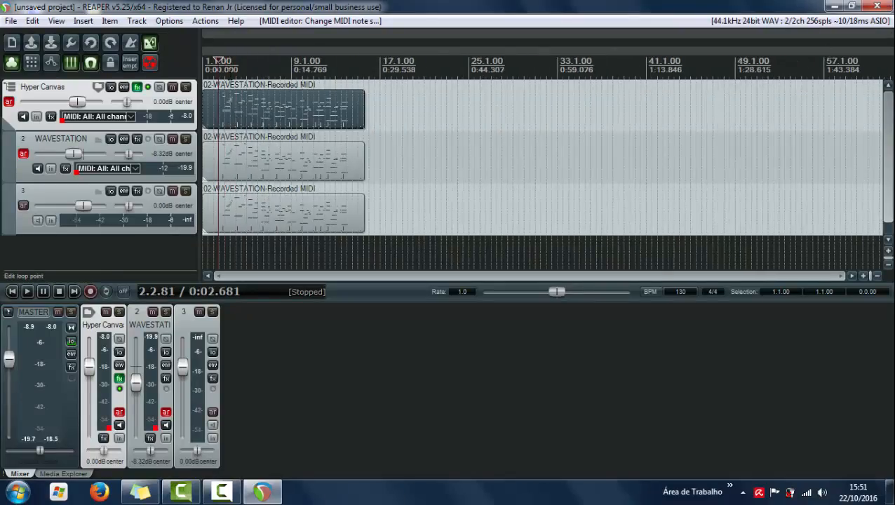
click(213, 62)
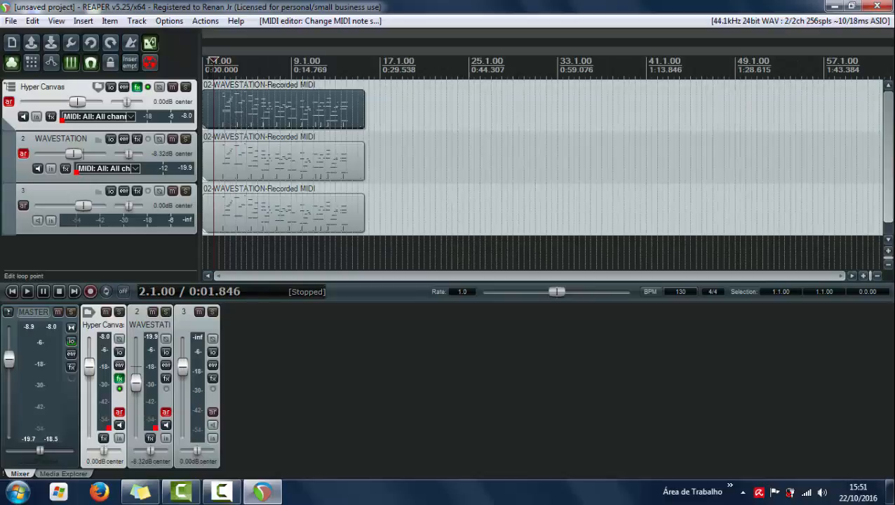
click(207, 62)
click(214, 62)
click(218, 62)
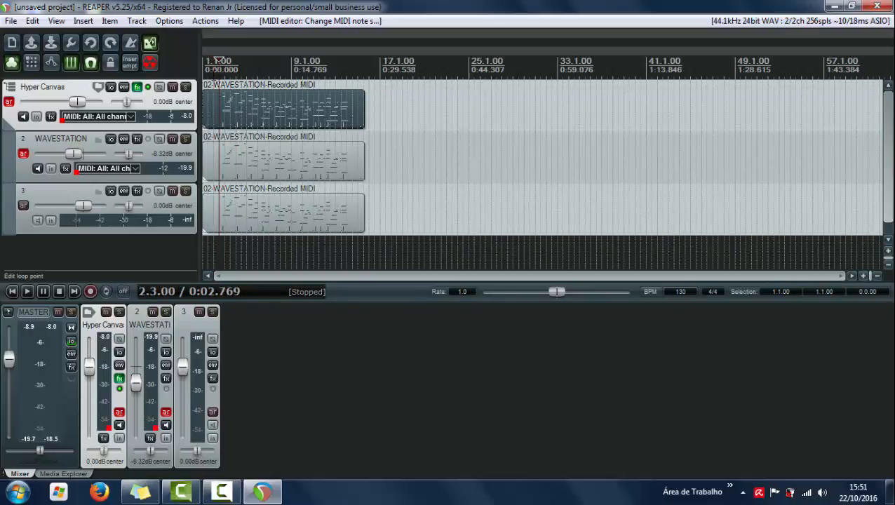
click(213, 62)
click(210, 62)
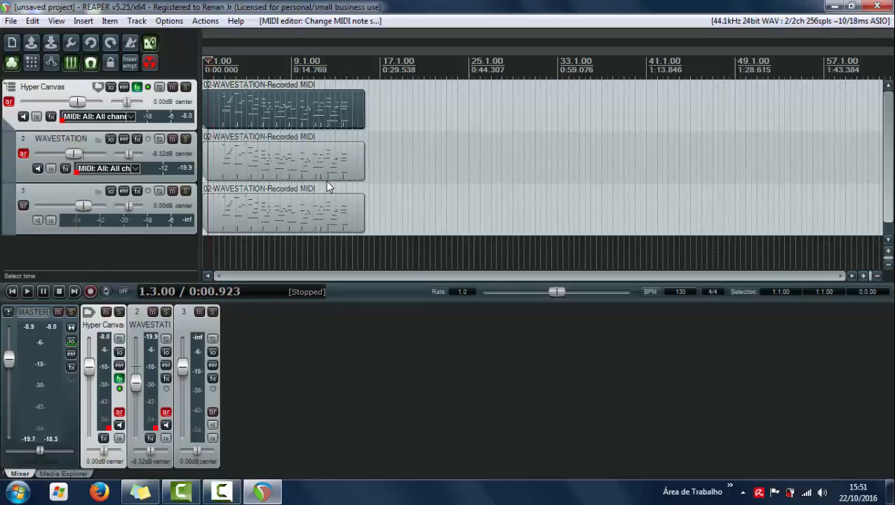